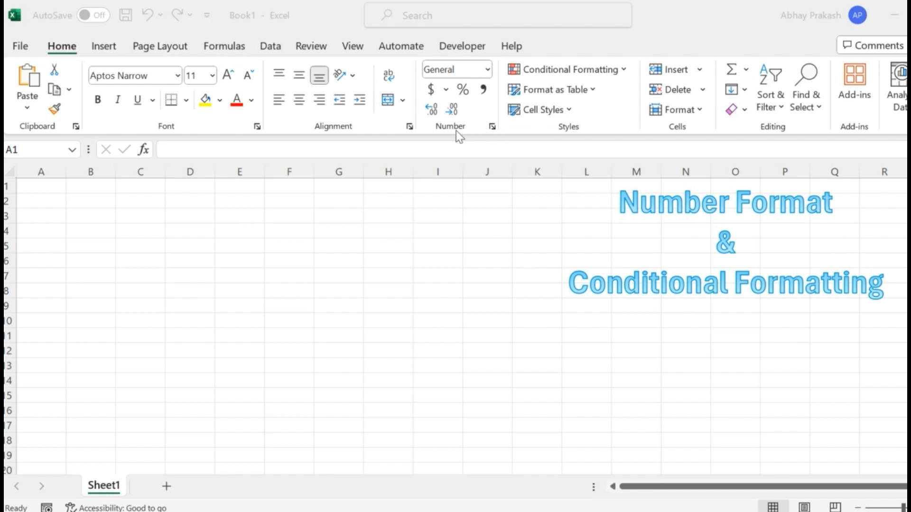
# Open the Format Cells number settings for cell A1 and close them without changes.
pyautogui.click(493, 128)
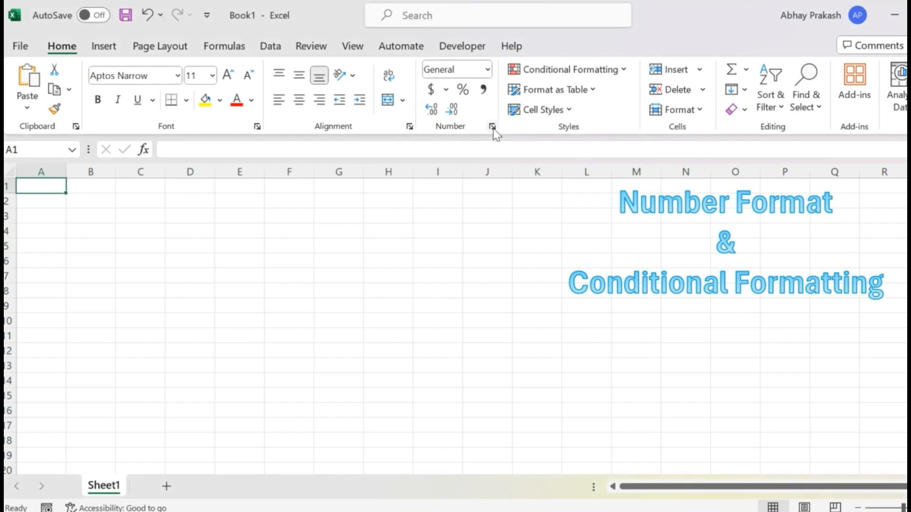
pyautogui.click(494, 130)
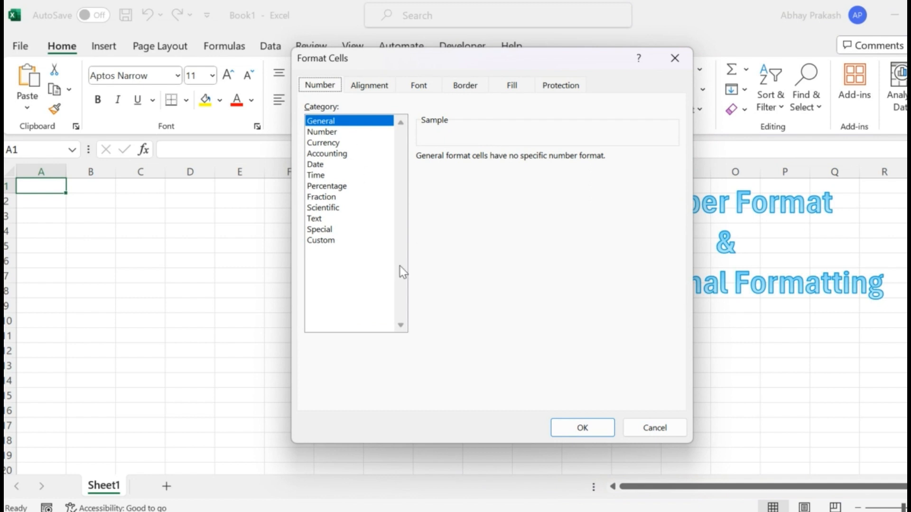
pyautogui.click(675, 58)
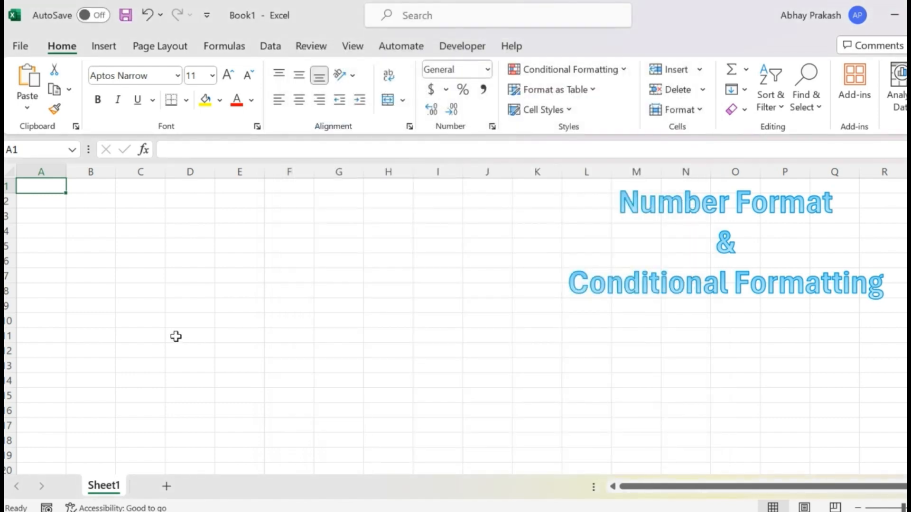
# Examine the Format Cells number categories for cell A1, from Number through Custom, and close the dialog without applying any.
pyautogui.hotkey('ctrl', '1')
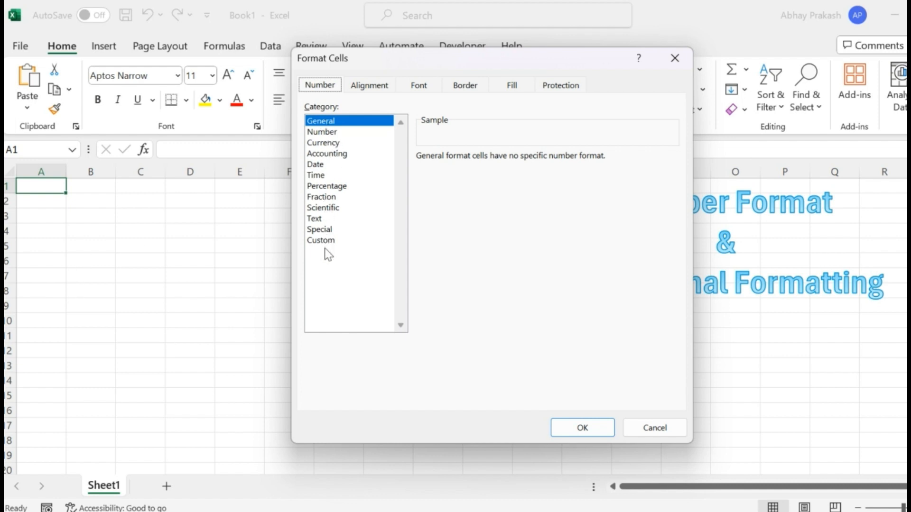
pyautogui.click(332, 134)
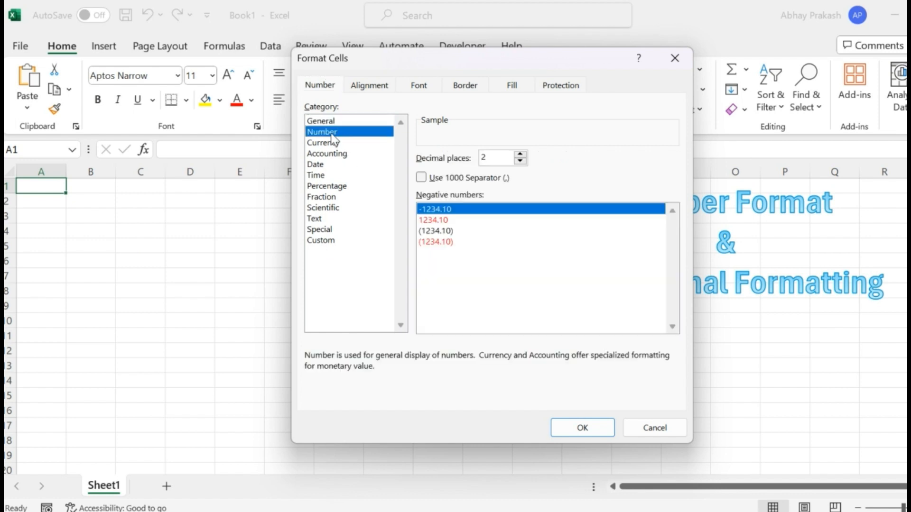
pyautogui.press('Down')
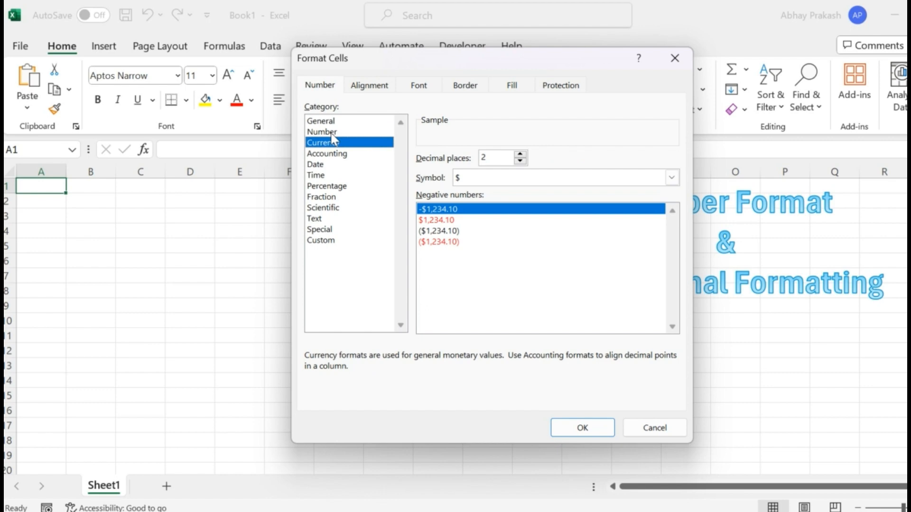
pyautogui.press('Down')
pyautogui.press('Down')
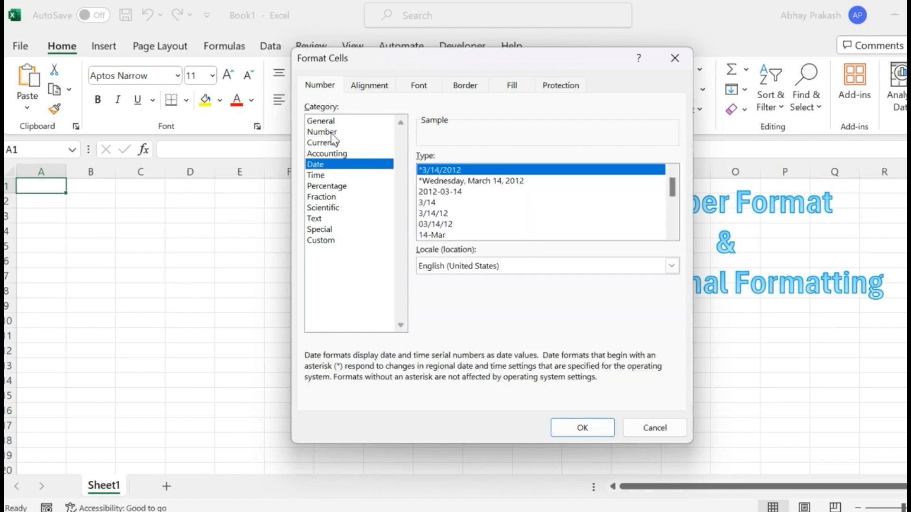
pyautogui.press('Down')
pyautogui.press('Down')
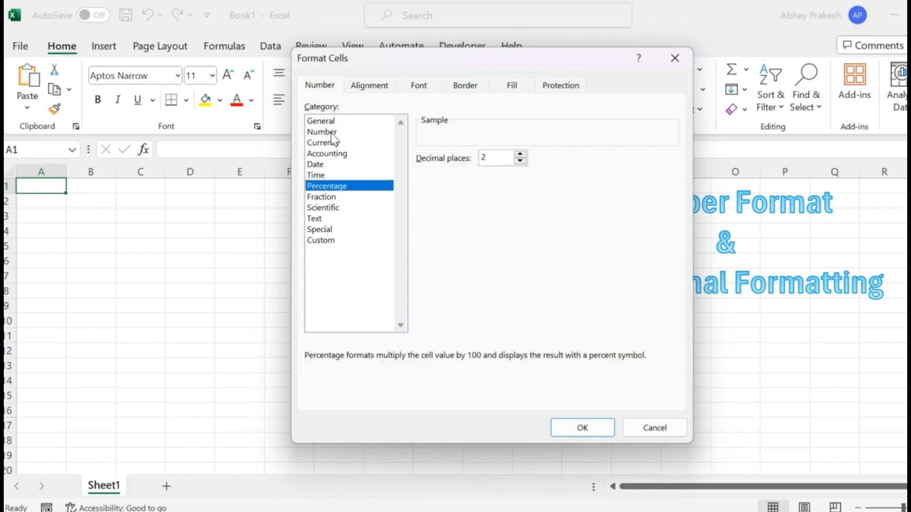
pyautogui.press('Down')
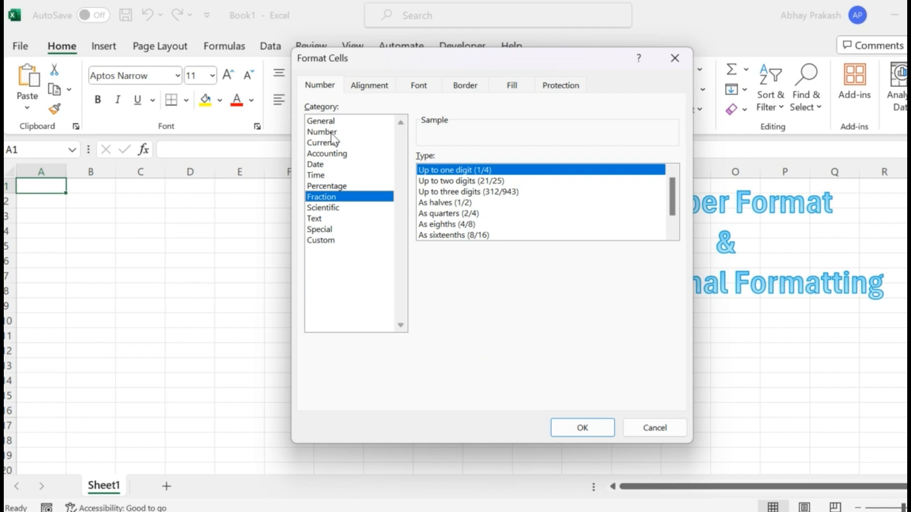
pyautogui.press('Down')
pyautogui.press('Down')
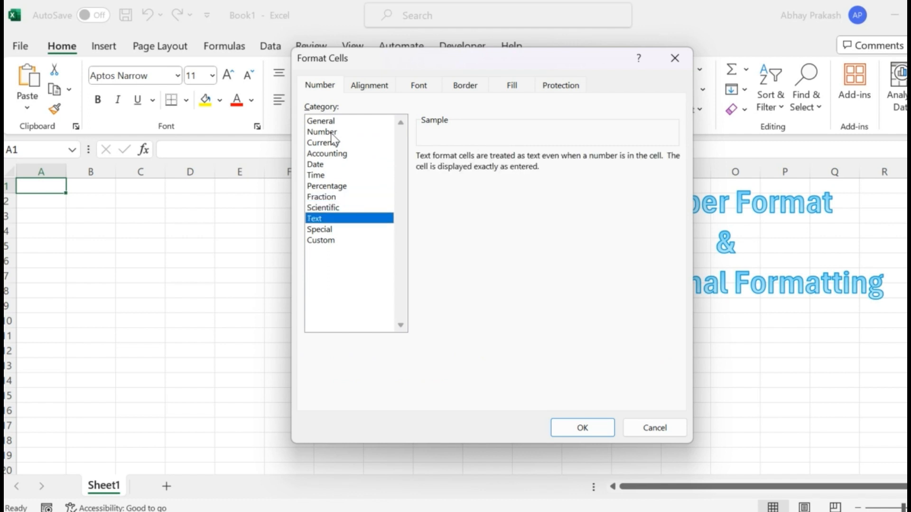
pyautogui.press('Down')
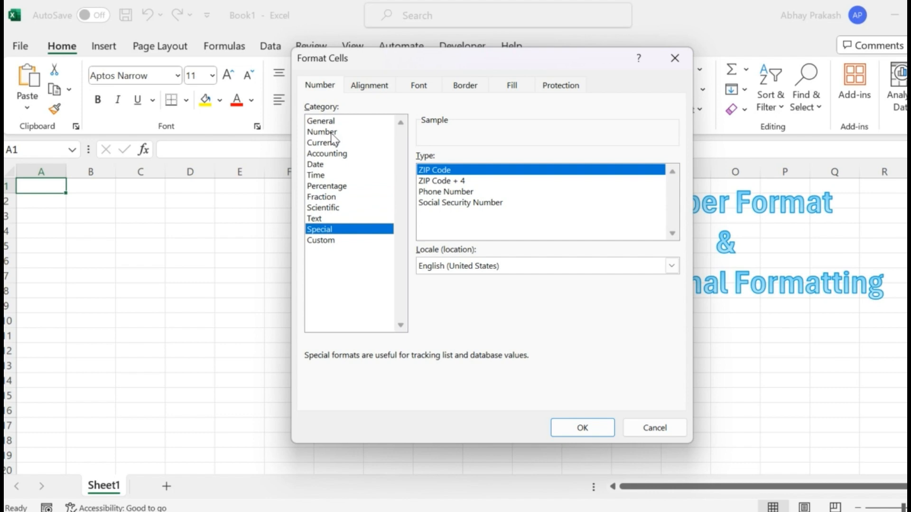
pyautogui.press('Down')
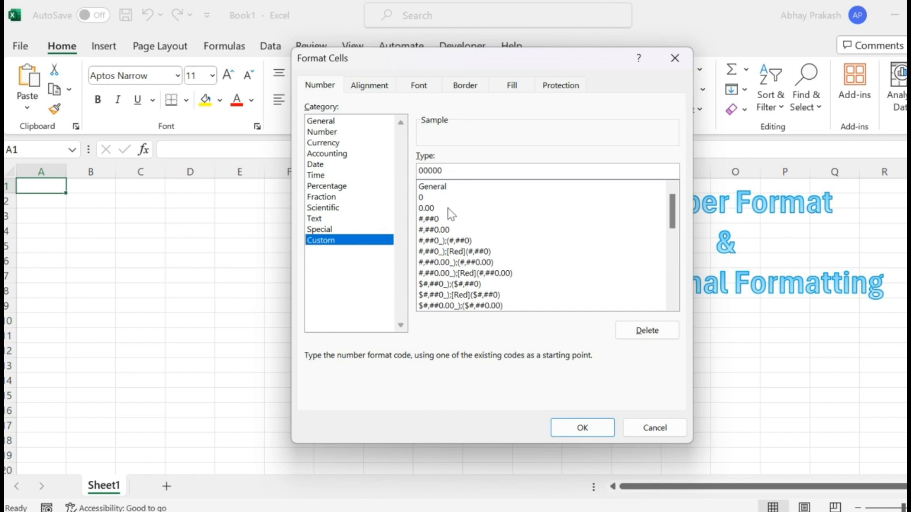
pyautogui.press('Home')
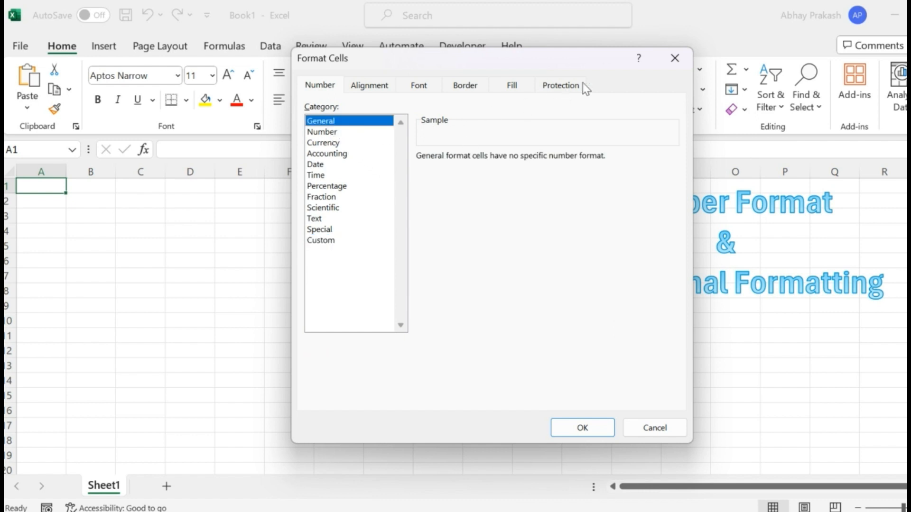
pyautogui.click(680, 60)
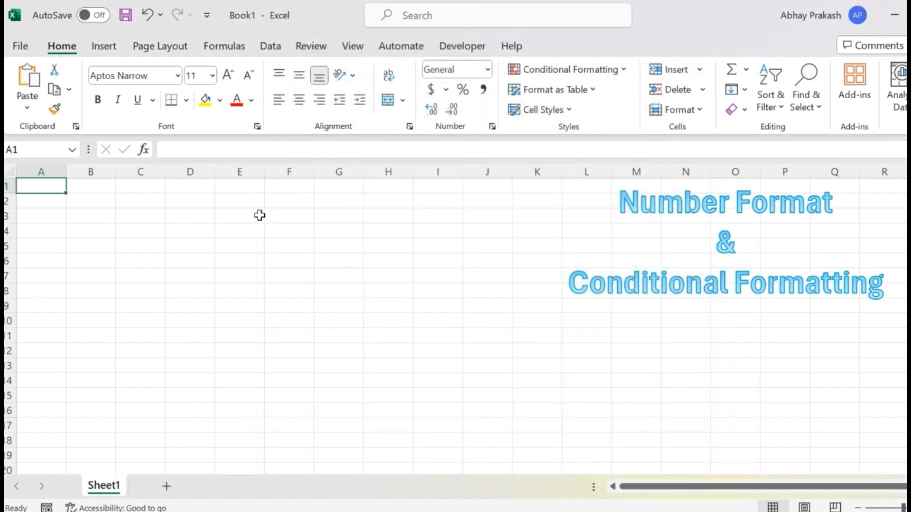
# Enter the numbers 1 to 6 in cells A1 through A6, one per row.
pyautogui.write('1')
pyautogui.press('Return')
pyautogui.write('2')
pyautogui.press('Return')
pyautogui.write('3')
pyautogui.press('Return')
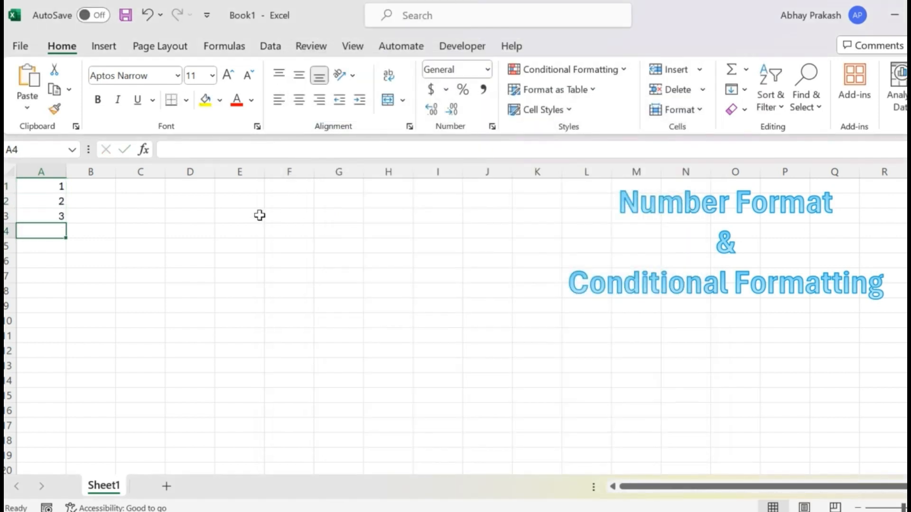
pyautogui.write('4')
pyautogui.press('Return')
pyautogui.write('5')
pyautogui.press('Return')
pyautogui.write('6')
pyautogui.press('Return')
# Format cells A1:A6 with the Number category and 2 decimal places.
pyautogui.press('Up')
pyautogui.press('Up')
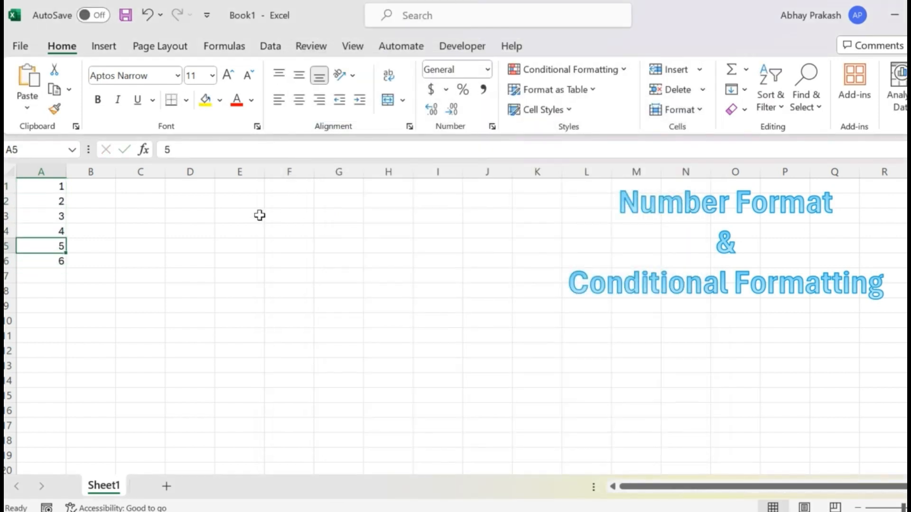
pyautogui.press('Up')
pyautogui.press('Up')
pyautogui.press('Up')
pyautogui.press('Up')
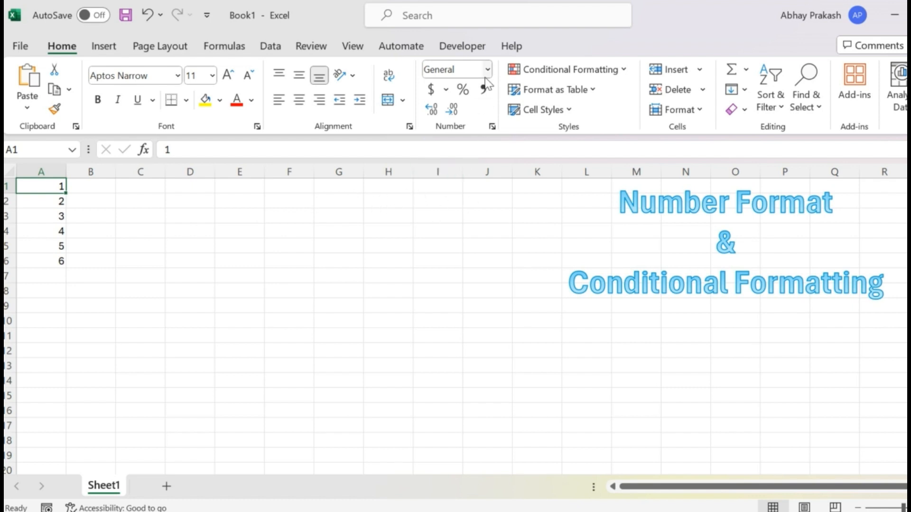
pyautogui.hotkey('shift', 'Down')
pyautogui.hotkey('shift', 'Down')
pyautogui.hotkey('shift', 'Down')
pyautogui.hotkey('shift', 'Down')
pyautogui.hotkey('shift', 'Down')
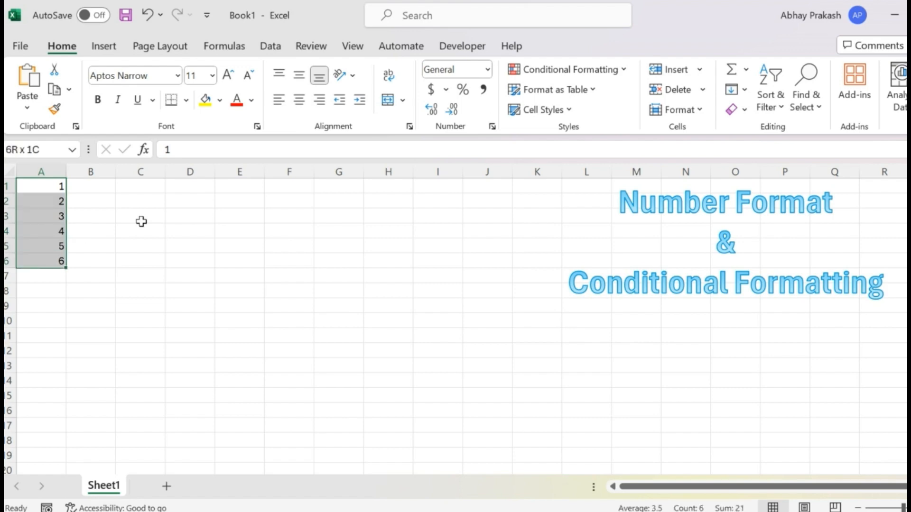
pyautogui.hotkey('ctrl', 'q')
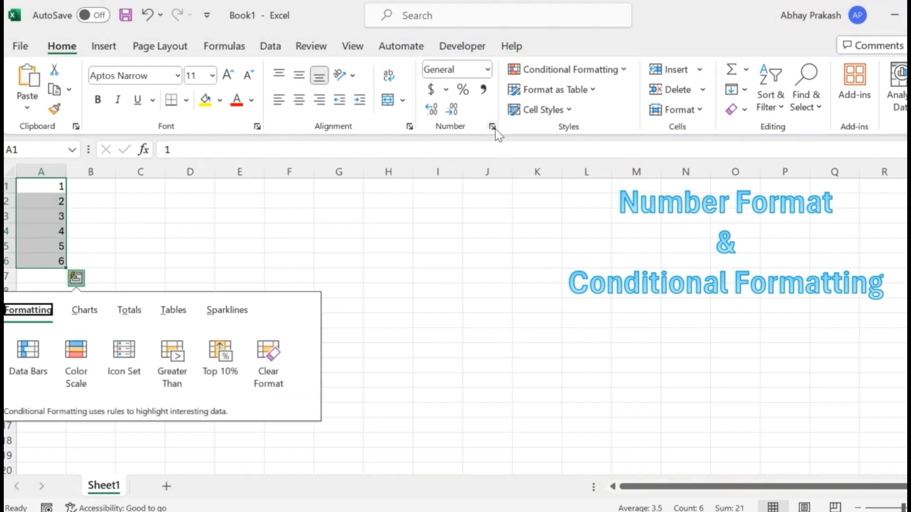
pyautogui.click(494, 127)
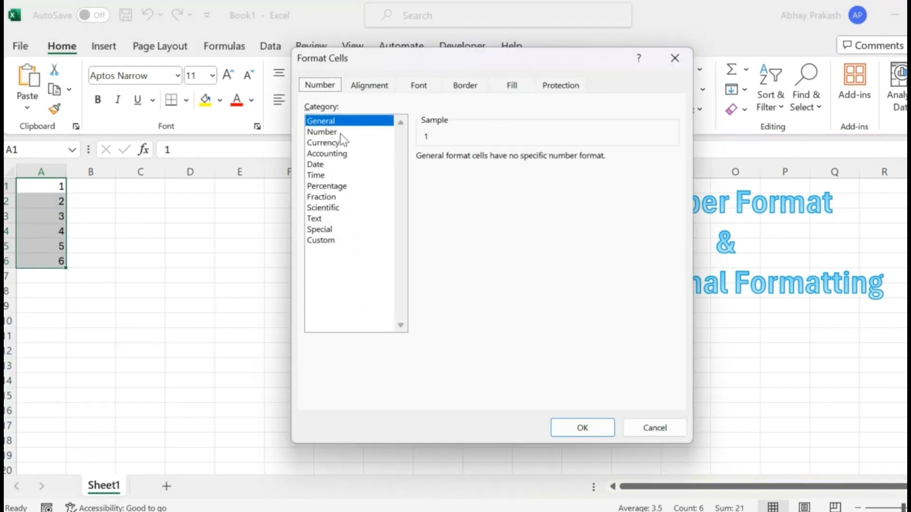
pyautogui.click(341, 133)
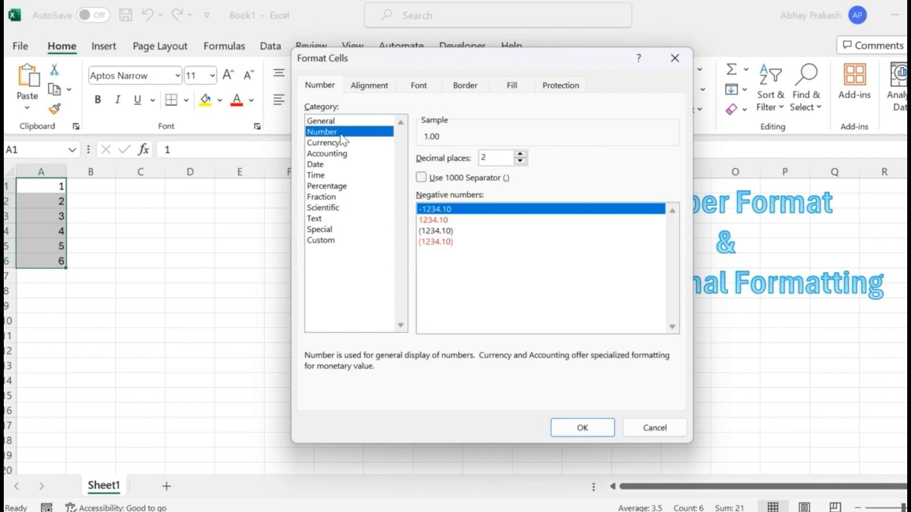
pyautogui.click(581, 428)
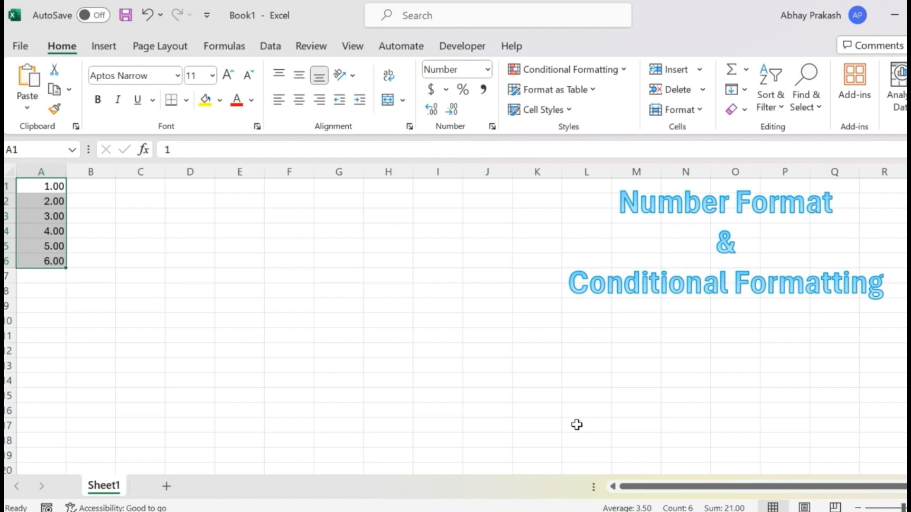
# Remove all decimals from A1:A6, increase them to six places, and reduce them back to two.
pyautogui.click(450, 113)
pyautogui.click(450, 113)
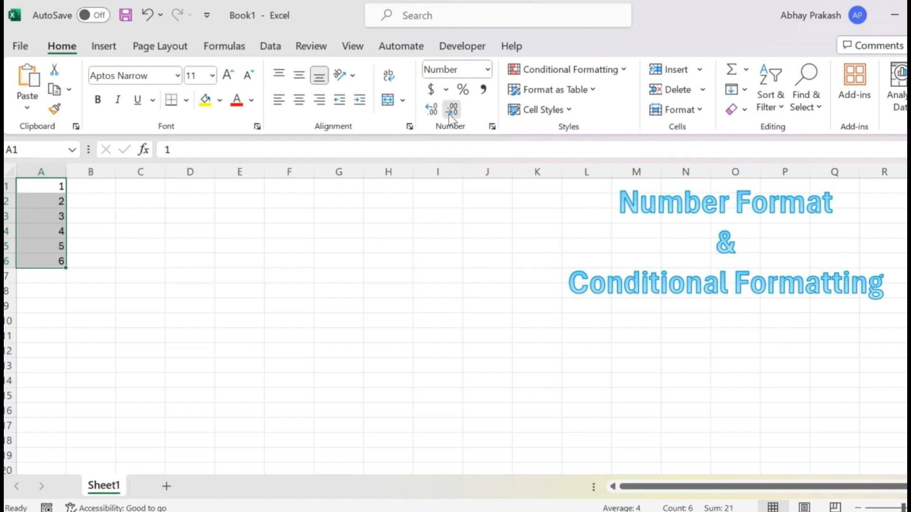
pyautogui.click(437, 112)
pyautogui.click(438, 113)
pyautogui.click(437, 112)
pyautogui.click(437, 113)
pyautogui.click(437, 113)
pyautogui.click(437, 112)
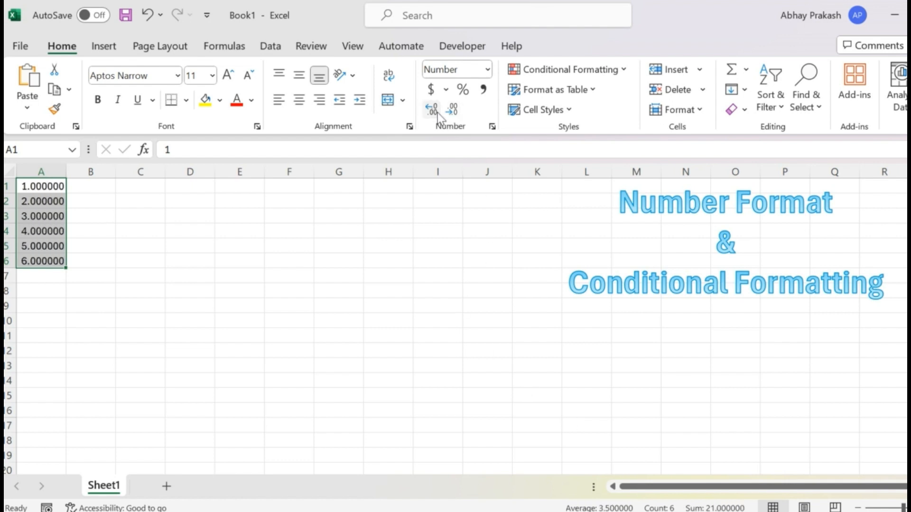
pyautogui.click(455, 112)
pyautogui.click(454, 113)
pyautogui.click(455, 113)
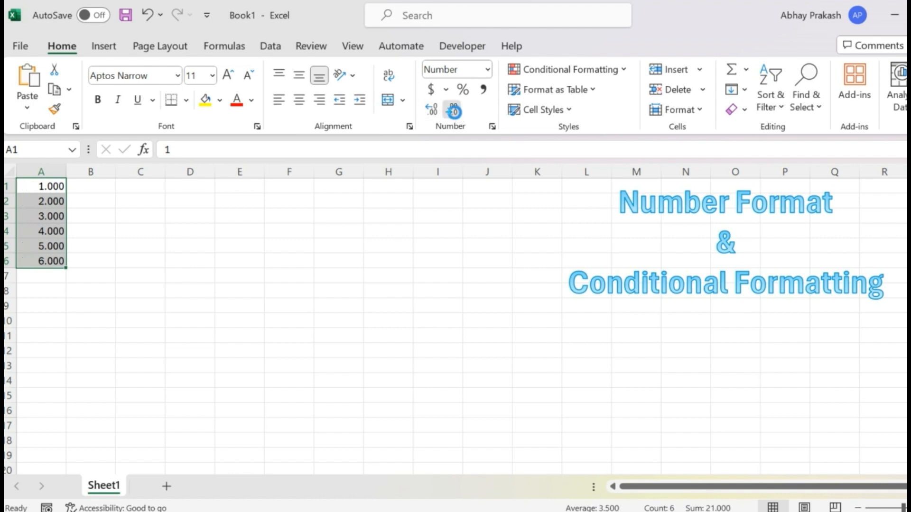
pyautogui.click(455, 113)
# Enter the formula =10/3 in cell D2.
pyautogui.click(179, 208)
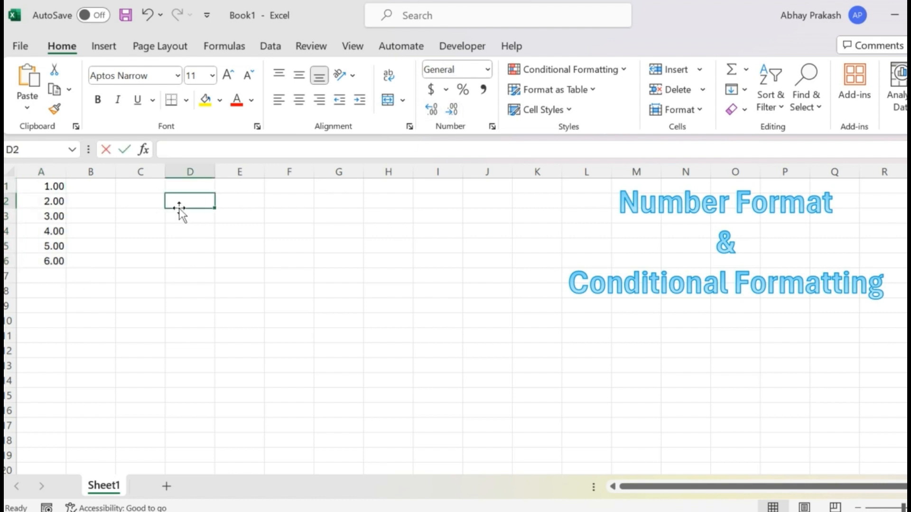
pyautogui.write('=10')
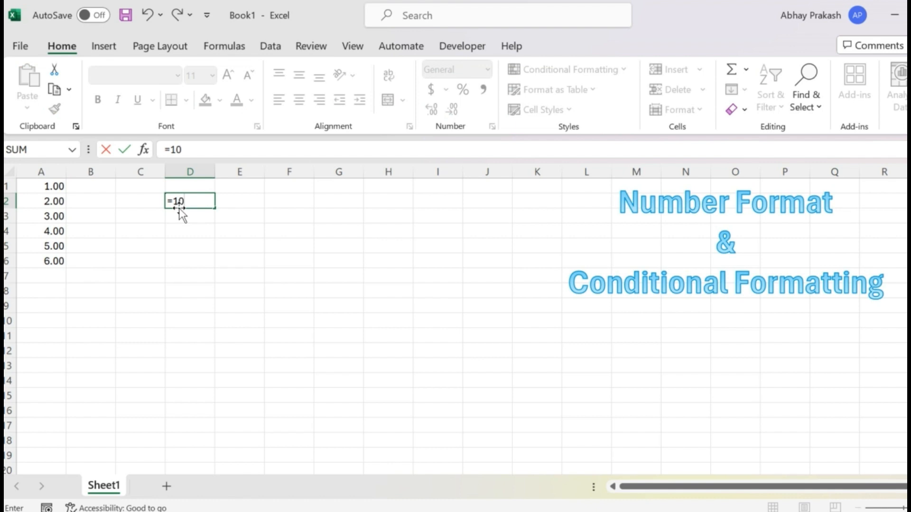
pyautogui.write('/3')
pyautogui.press('Return')
# Try fewer and more decimal places on the division result in D2 and clear the cell's contents.
pyautogui.press('Up')
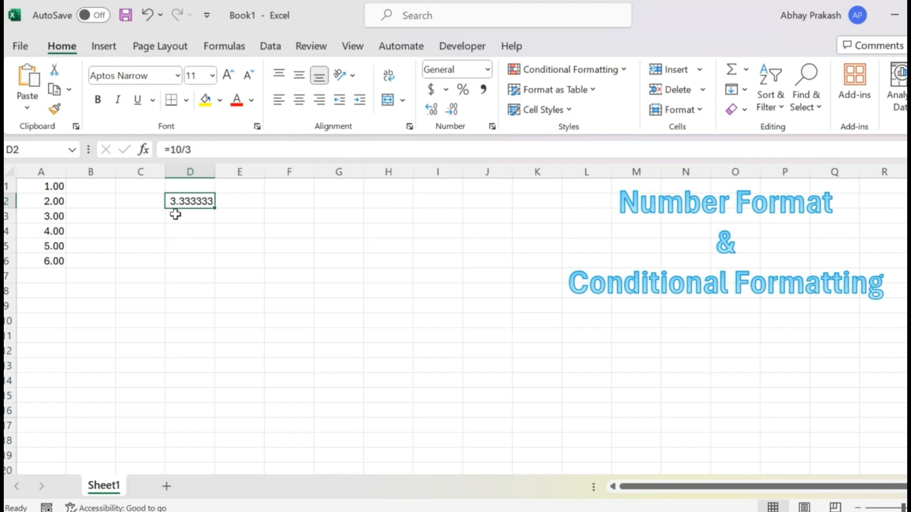
pyautogui.click(451, 111)
pyautogui.click(451, 111)
pyautogui.click(451, 111)
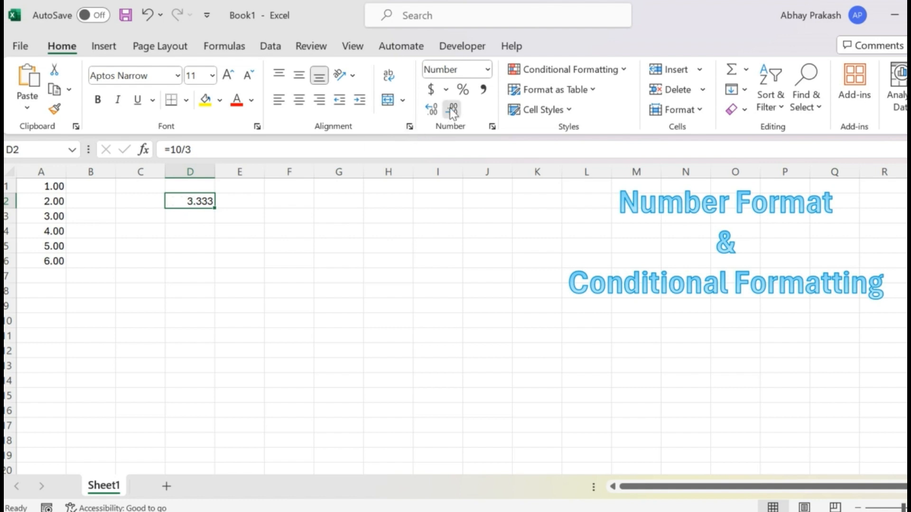
pyautogui.click(451, 111)
pyautogui.click(432, 109)
pyautogui.click(433, 109)
pyautogui.click(433, 109)
pyautogui.press('Delete')
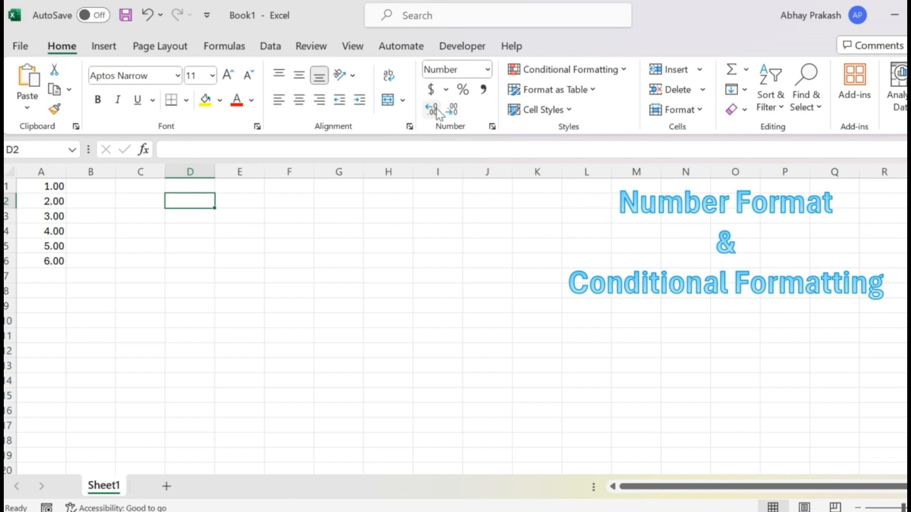
# Apply the Currency number format to cells A1:A6.
pyautogui.click(44, 191)
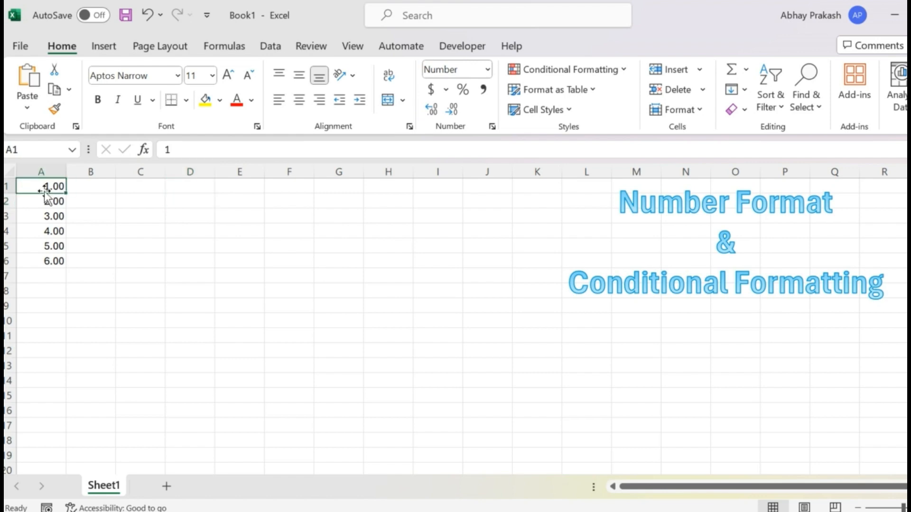
pyautogui.hotkey('ctrl', 'shift', 'Down')
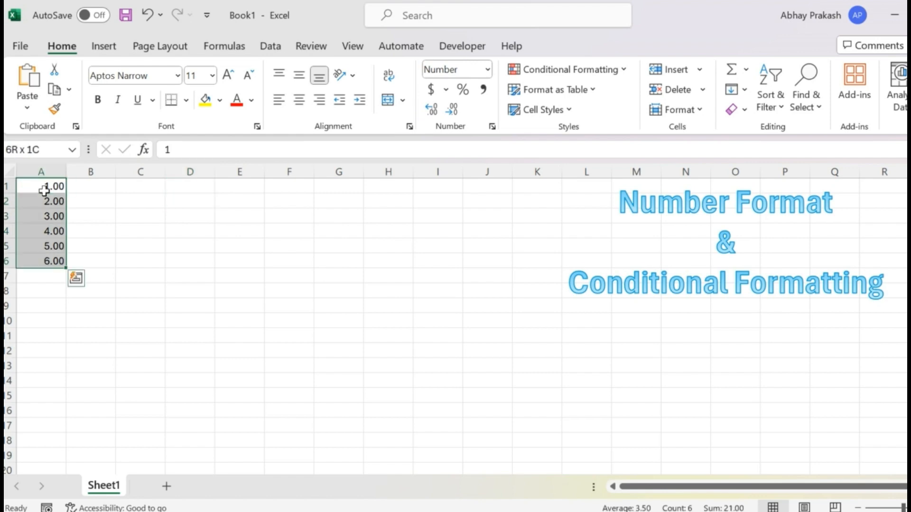
pyautogui.click(488, 70)
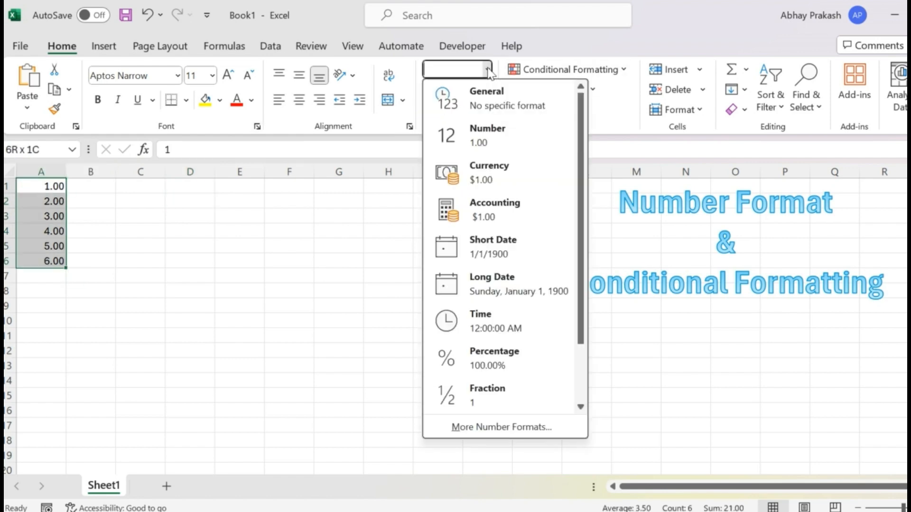
pyautogui.click(384, 199)
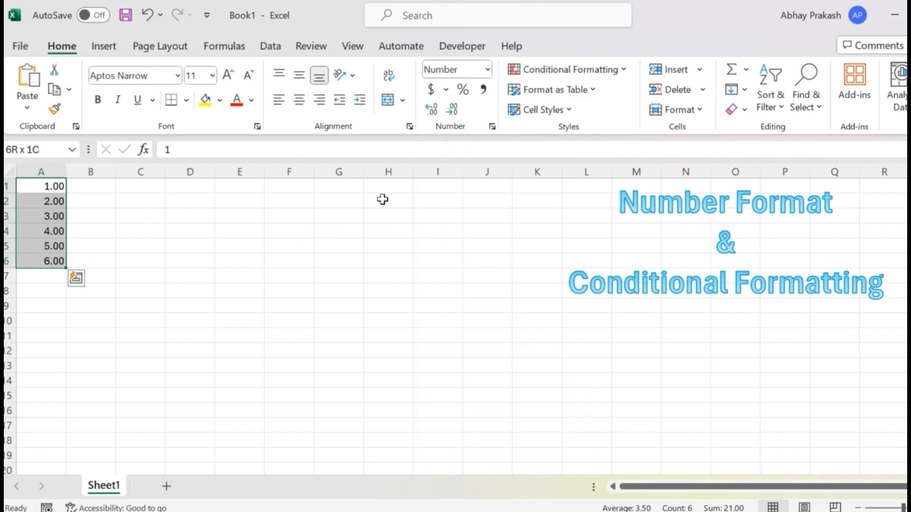
pyautogui.click(487, 70)
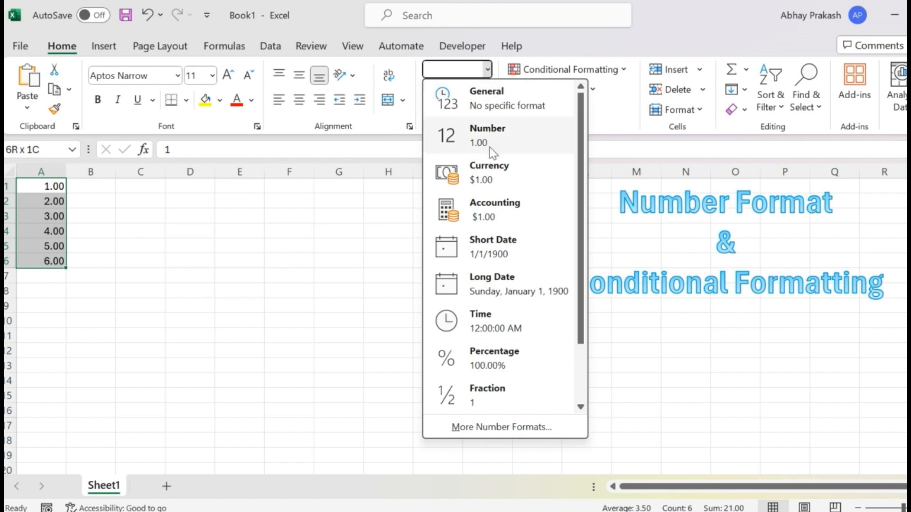
pyautogui.click(486, 179)
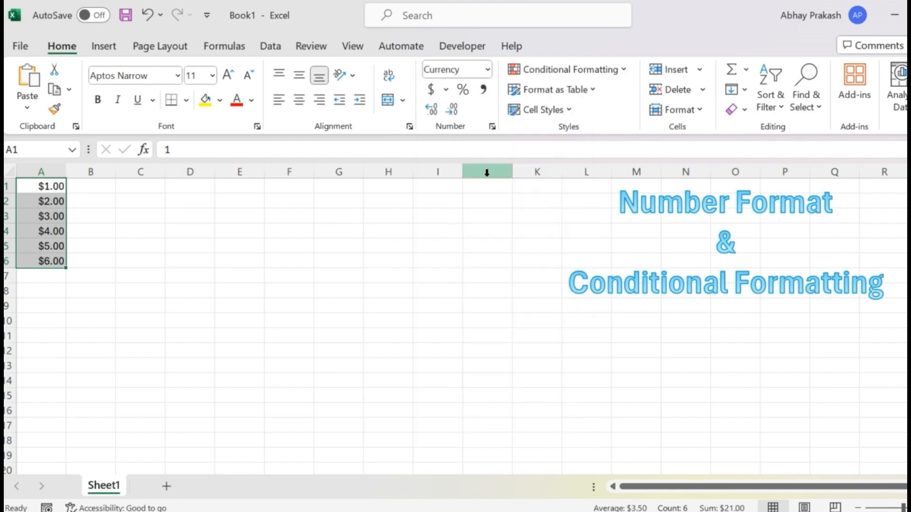
# Browse the currency symbols available for A1:A6, including the codes beginning with I, and keep the $ symbol.
pyautogui.click(492, 126)
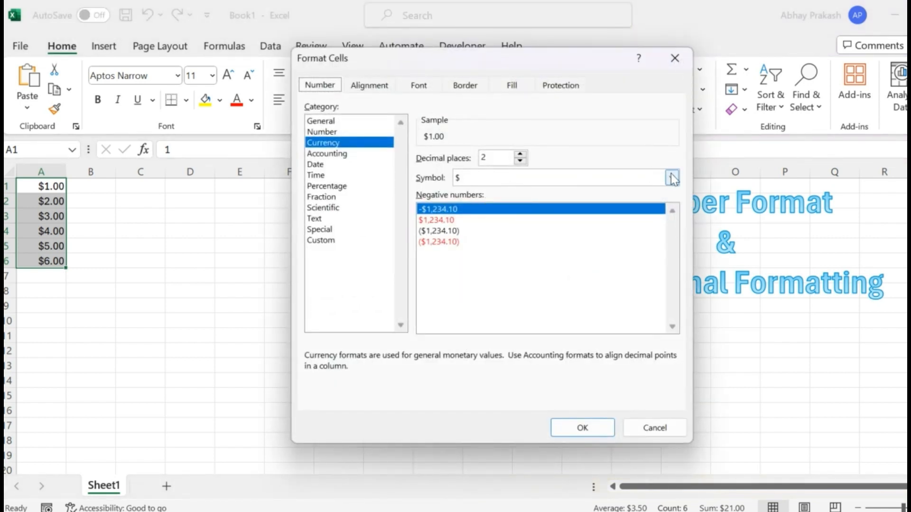
pyautogui.click(672, 178)
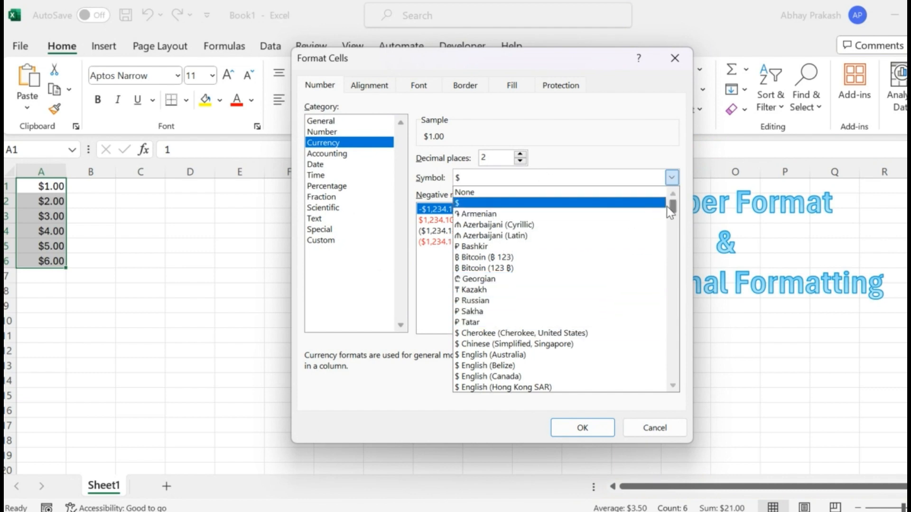
pyautogui.moveTo(672, 208); pyautogui.dragTo(666, 328)
pyautogui.moveTo(665, 329); pyautogui.dragTo(663, 381)
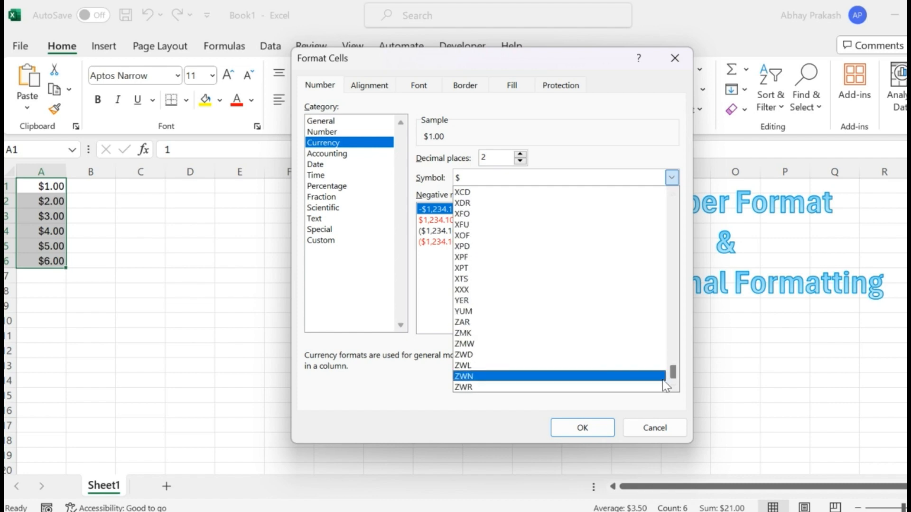
pyautogui.press('i')
pyautogui.press('i')
pyautogui.press('i')
pyautogui.press('i')
pyautogui.press('i')
pyautogui.press('i')
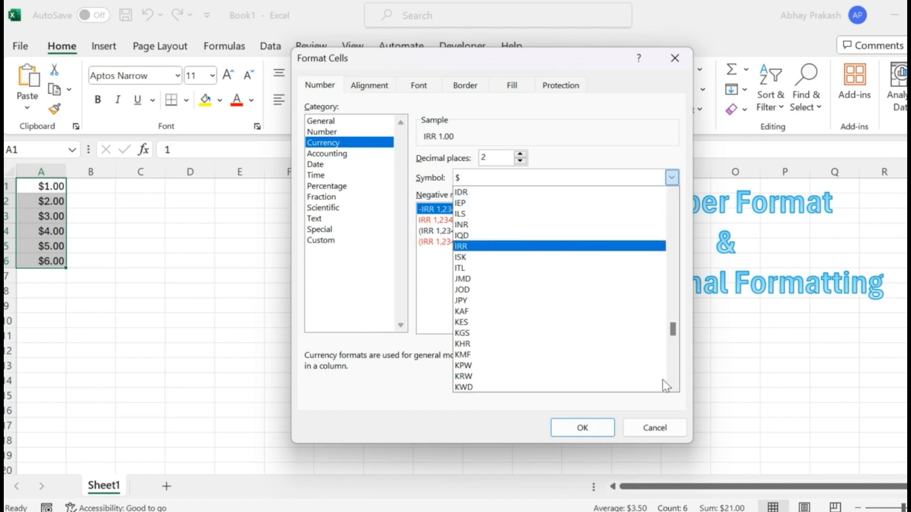
pyautogui.press('Escape')
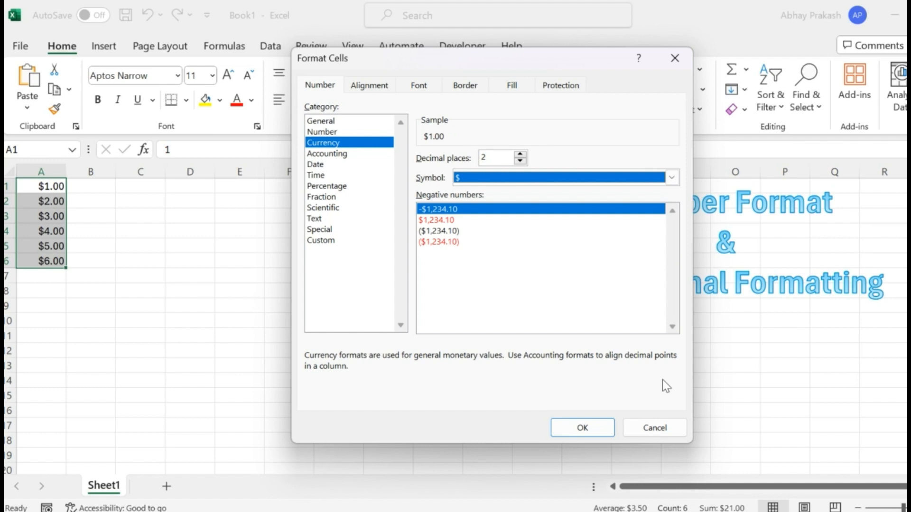
pyautogui.click(582, 428)
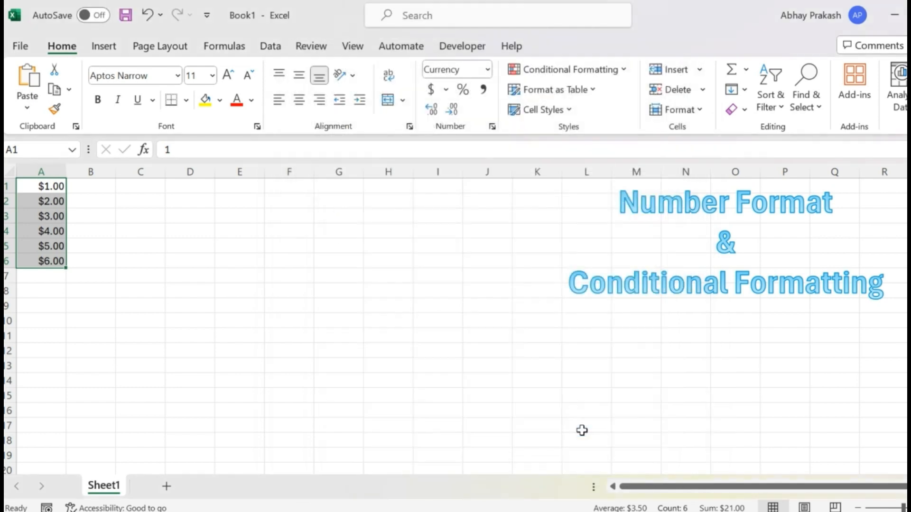
# Widen column A to nearly three times its width and apply the Accounting format with 2 decimal places and the $ symbol to A1:A6.
pyautogui.moveTo(65, 173); pyautogui.dragTo(156, 177)
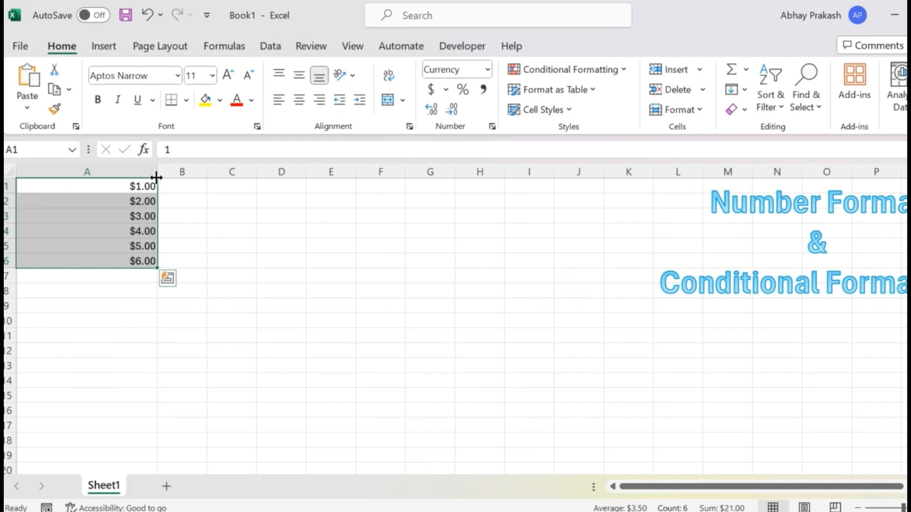
pyautogui.click(493, 125)
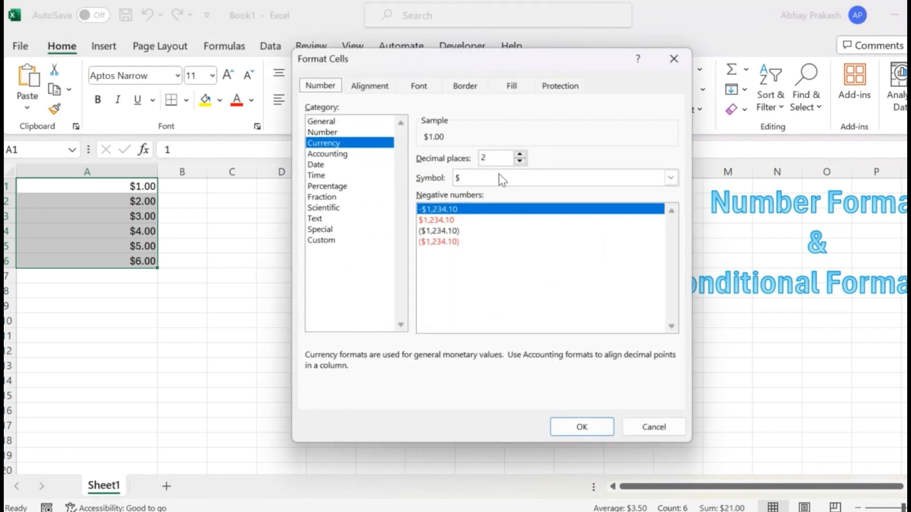
pyautogui.click(340, 165)
pyautogui.click(334, 155)
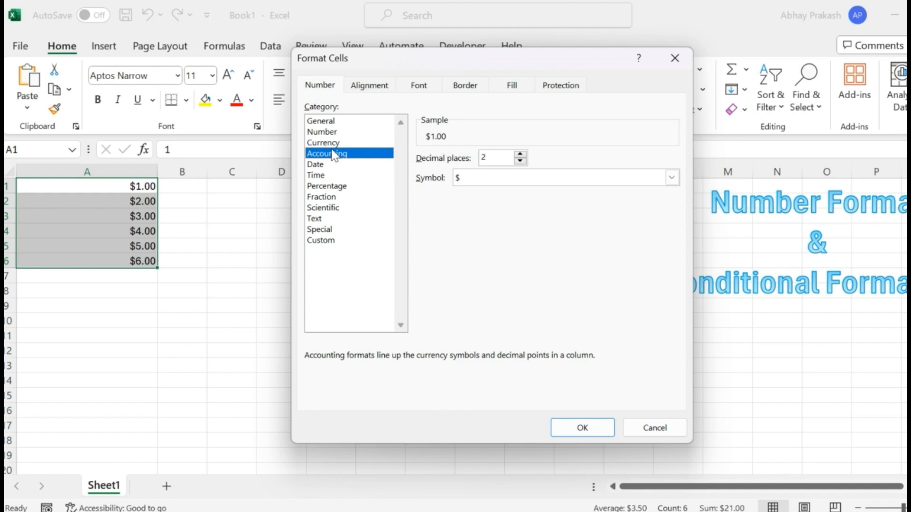
pyautogui.click(581, 429)
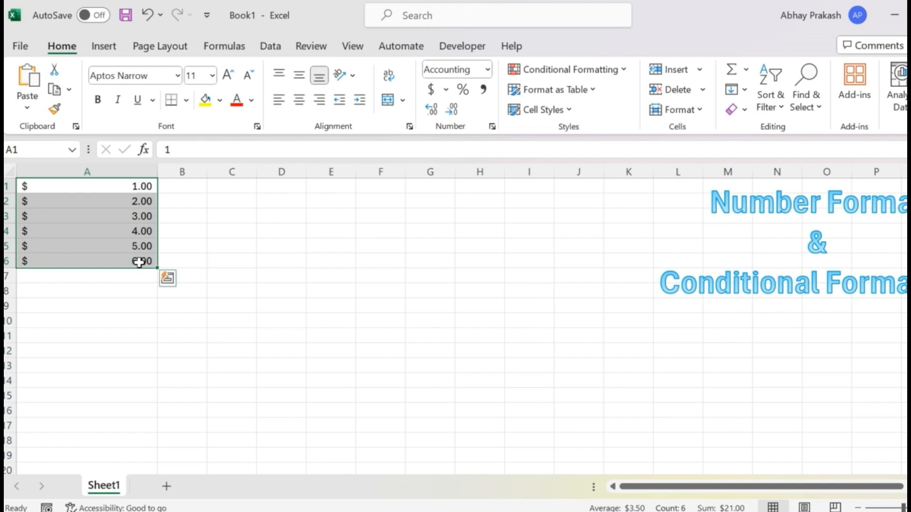
pyautogui.click(492, 127)
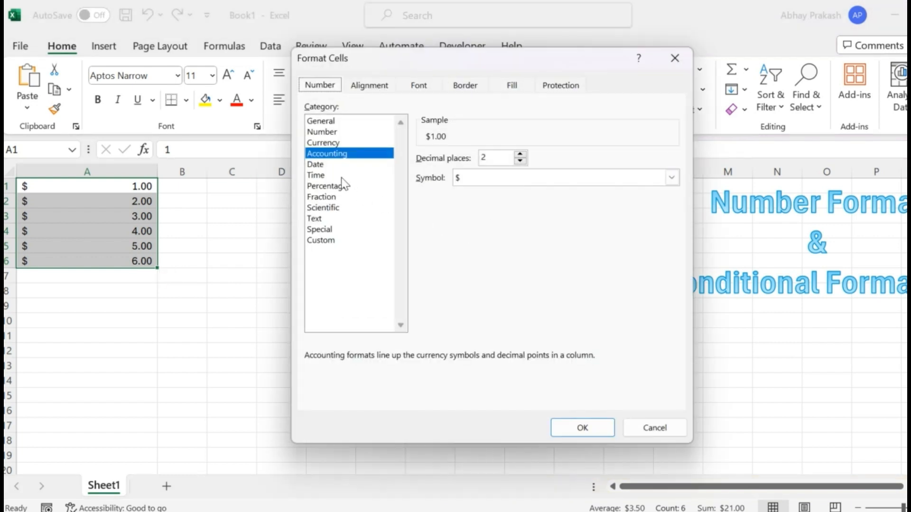
pyautogui.click(316, 165)
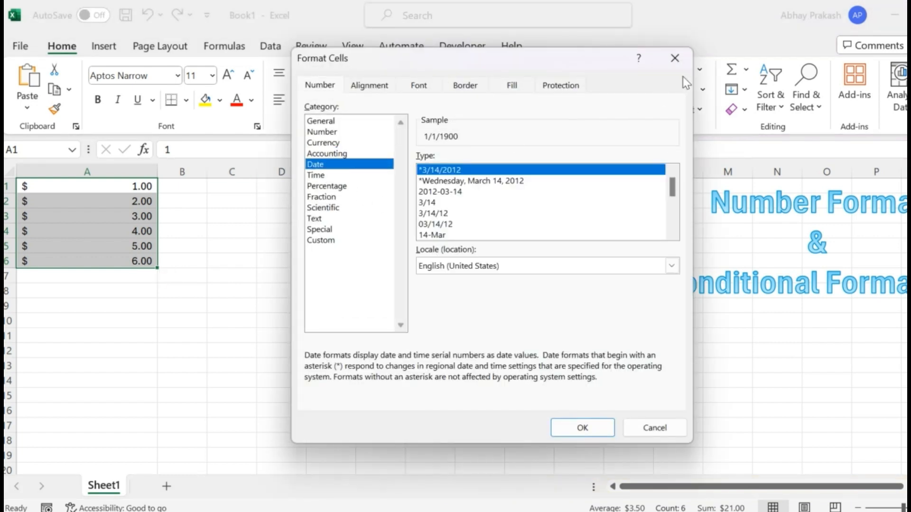
pyautogui.click(674, 58)
# Format cell E2 with the Date category, using the *3/14/2012 type and English (United States) locale.
pyautogui.click(350, 205)
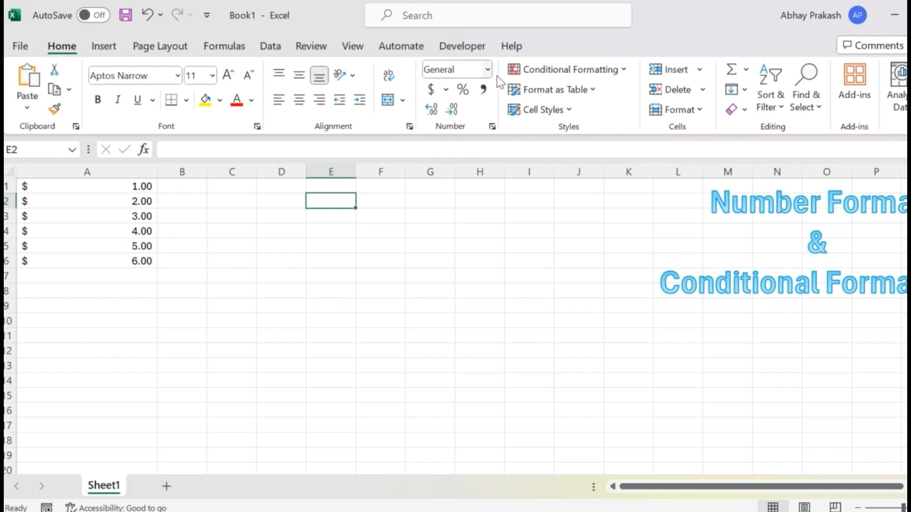
pyautogui.click(495, 130)
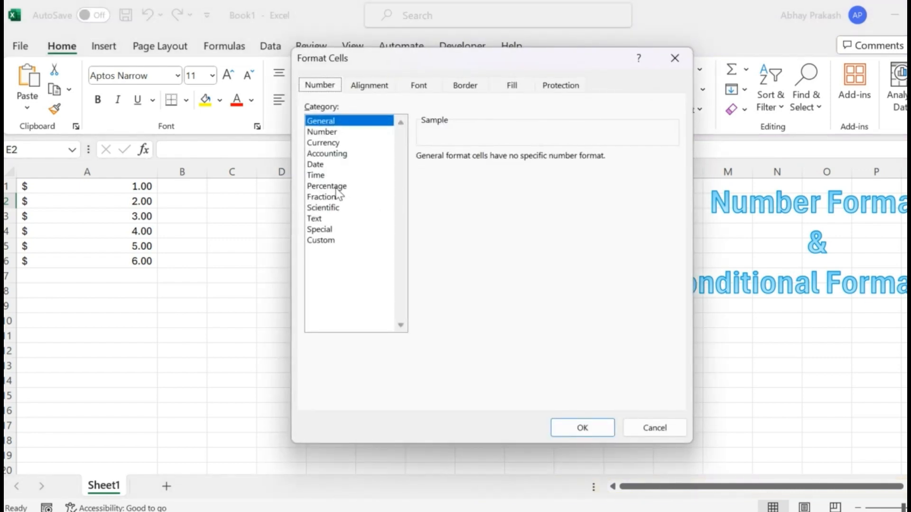
pyautogui.click(324, 167)
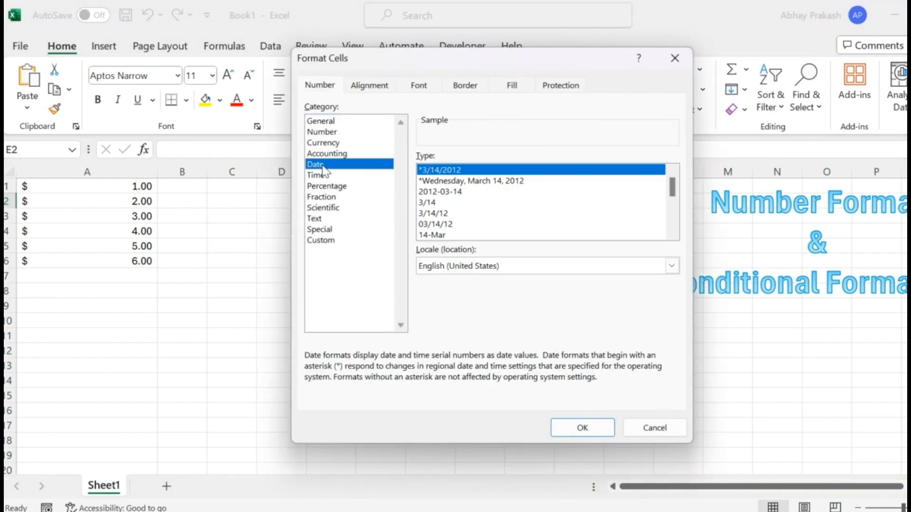
pyautogui.click(570, 424)
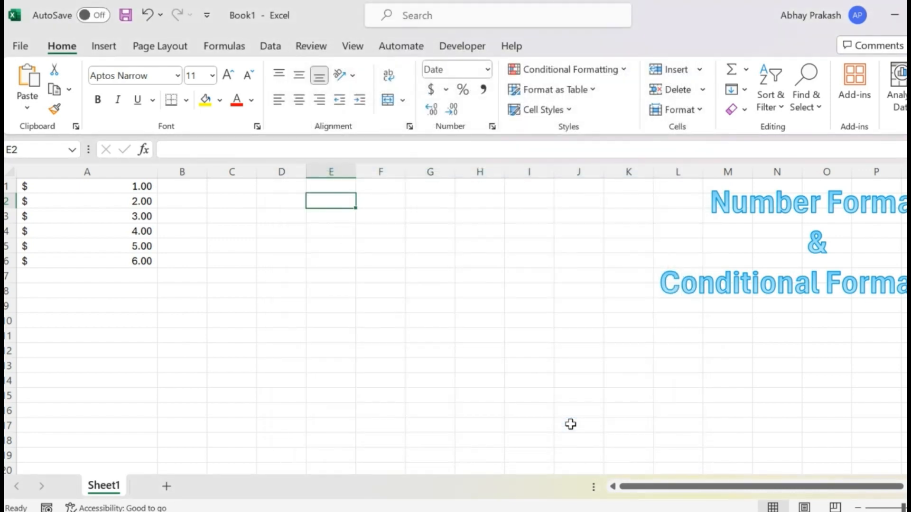
# Insert the current date in cell E2 and the current time in cell E3.
pyautogui.hotkey('ctrl', ';')
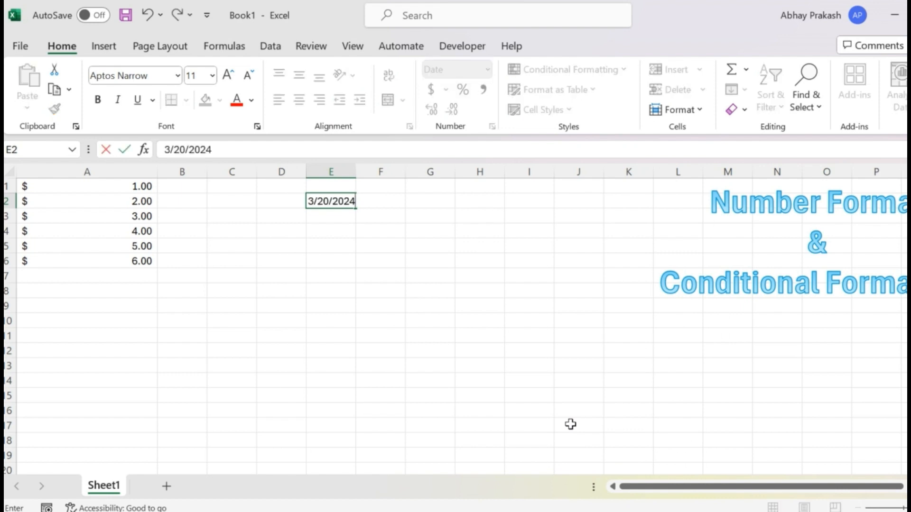
pyautogui.press('Return')
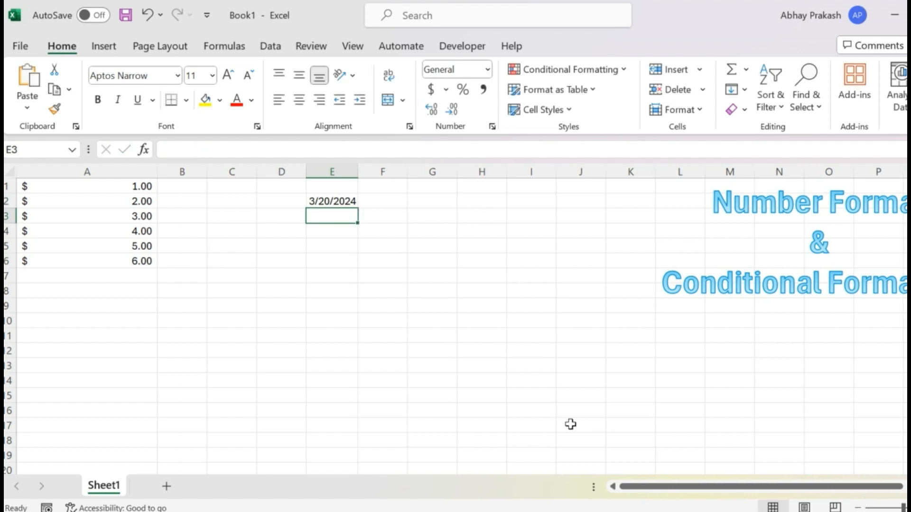
pyautogui.hotkey('ctrl', 'shift', ';')
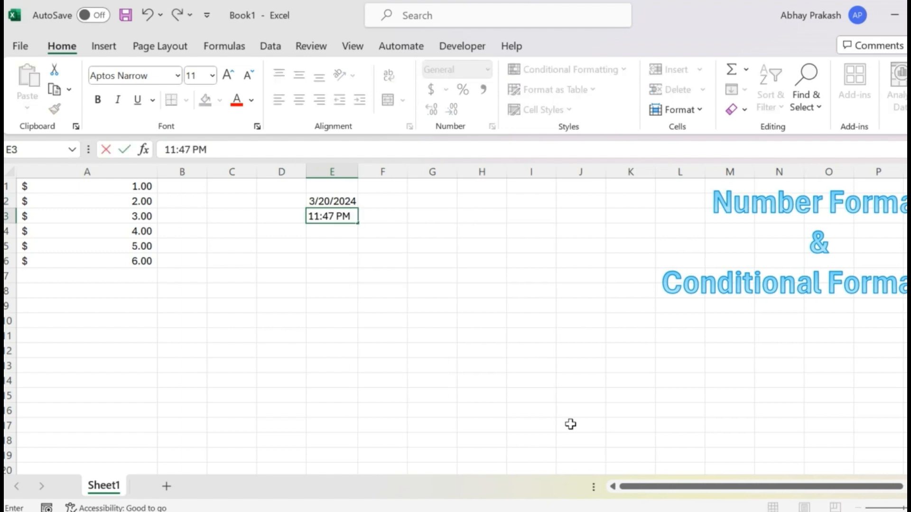
pyautogui.press('Up')
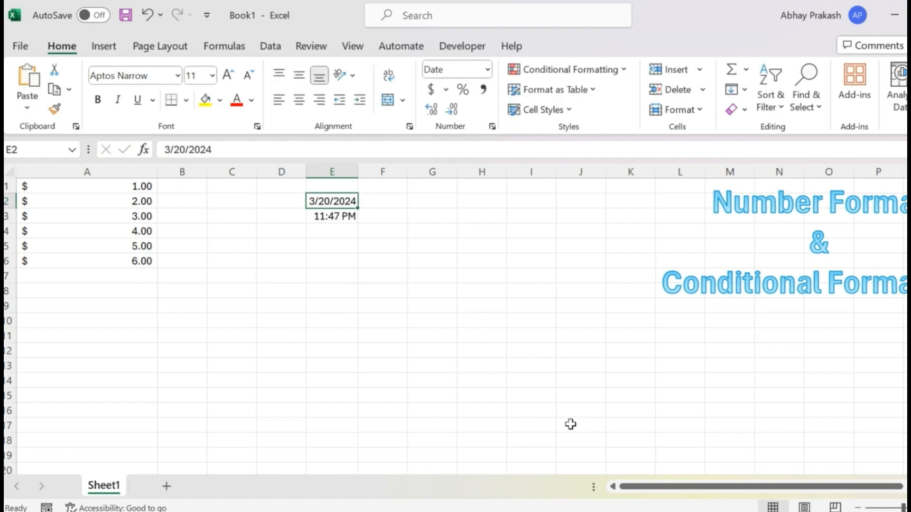
pyautogui.press('Right')
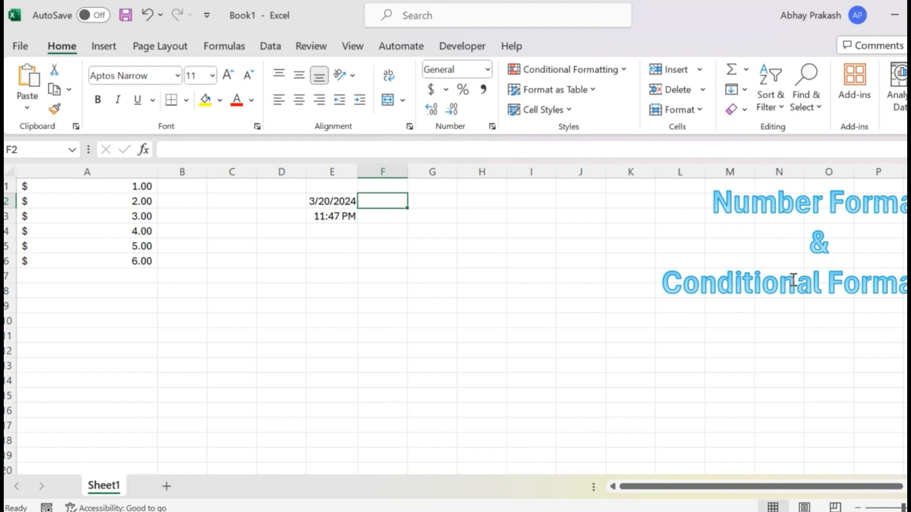
# Move the "Number Format & Conditional Formatting" title text box about one and a half columns to the left on the sheet.
pyautogui.click(761, 213)
pyautogui.press('Escape')
pyautogui.press('Left')
pyautogui.press('Left')
pyautogui.press('Left')
pyautogui.press('Left')
pyautogui.press('Left')
pyautogui.press('Left')
pyautogui.press('Left')
pyautogui.press('Left')
pyautogui.press('Left')
pyautogui.press('Left')
pyautogui.press('Left')
pyautogui.press('Left')
pyautogui.press('Left')
pyautogui.press('Left')
pyautogui.press('Left')
pyautogui.press('Left')
pyautogui.press('Left')
pyautogui.press('Left')
pyautogui.press('Left')
pyautogui.press('Left')
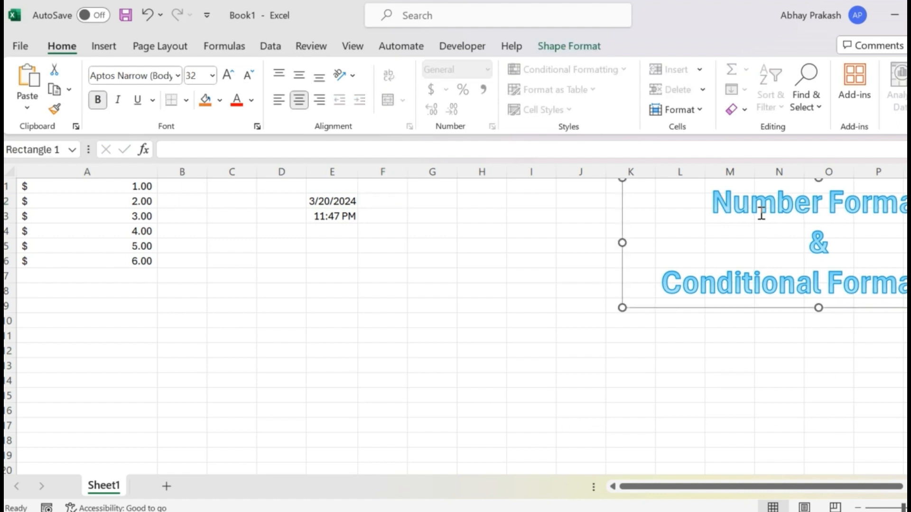
pyautogui.press('Left')
pyautogui.press('Left')
pyautogui.press('Left')
pyautogui.press('Left')
pyautogui.press('Left')
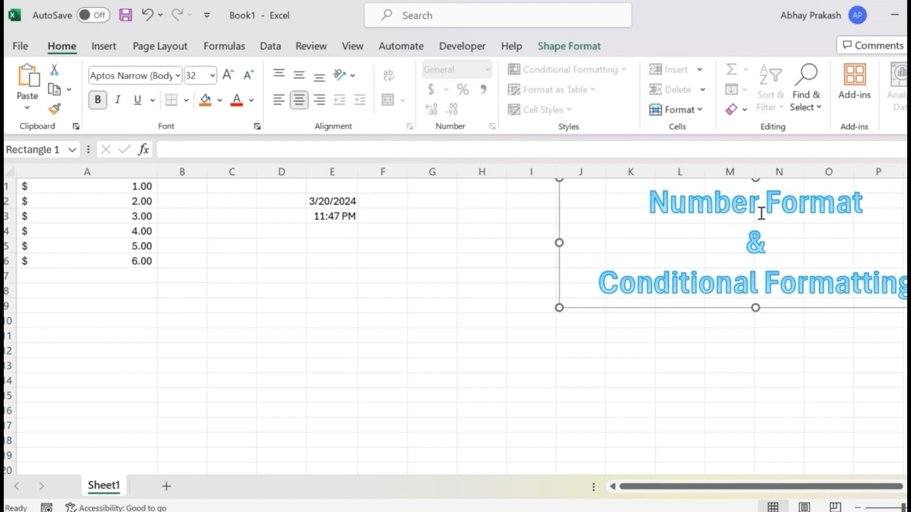
pyautogui.press('Left')
pyautogui.press('Left')
pyautogui.press('Left')
pyautogui.press('Left')
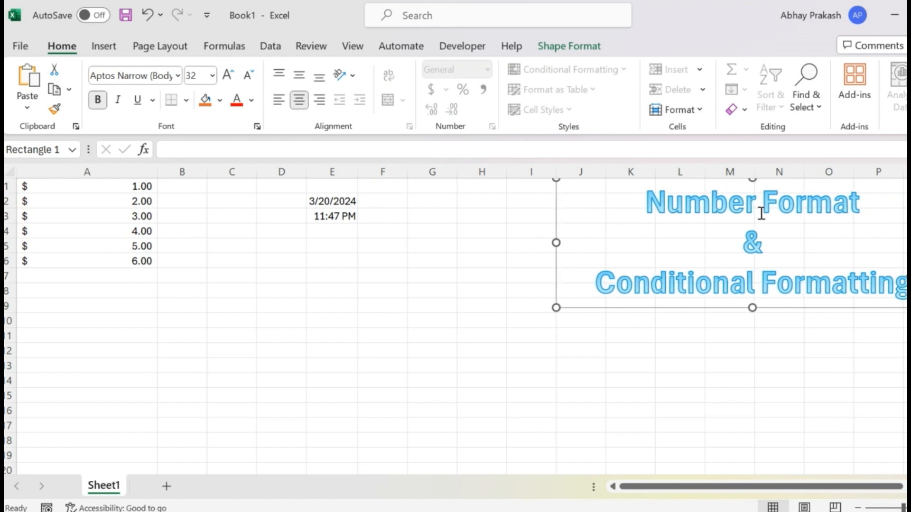
# Label the date and time entries with the shortcut notes "Ctrl+;" in F2 and "Ctrl+Shift+;" in F3.
pyautogui.click(403, 201)
pyautogui.write('Ctrl+')
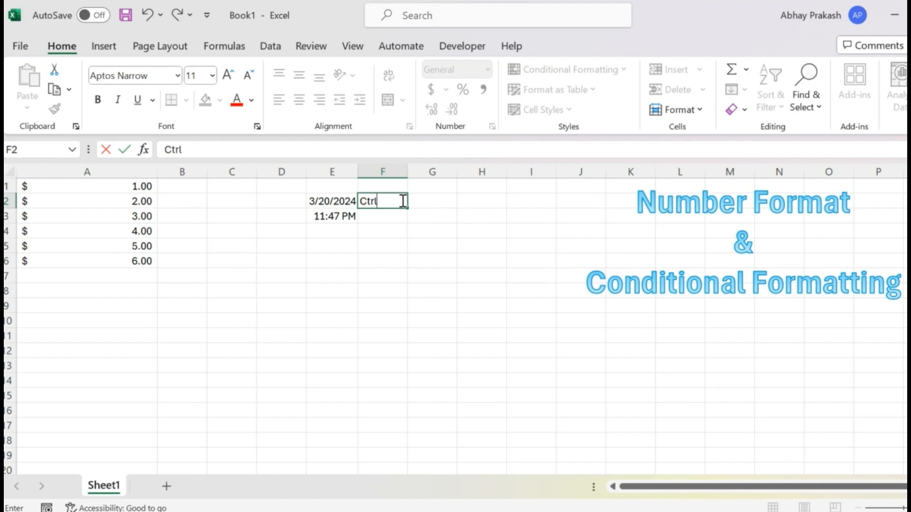
pyautogui.write(';')
pyautogui.press('Return')
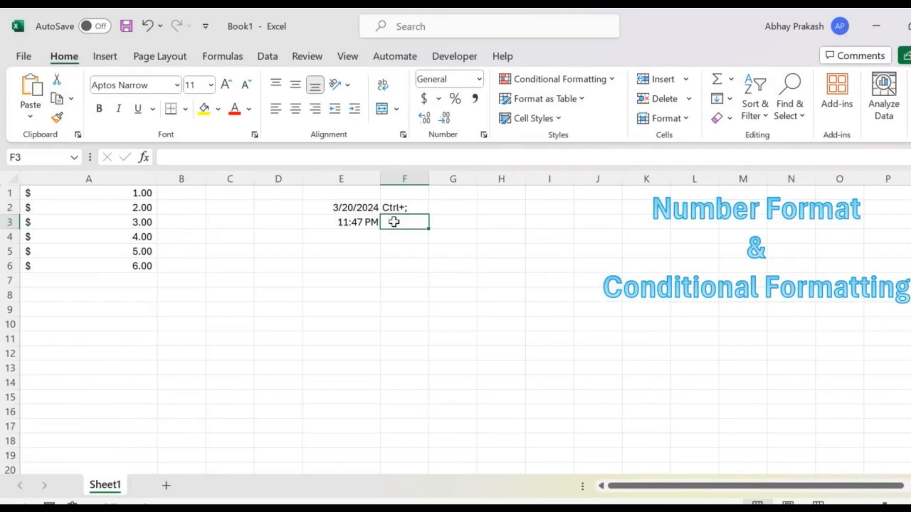
pyautogui.write('Ctrl+Shift+;')
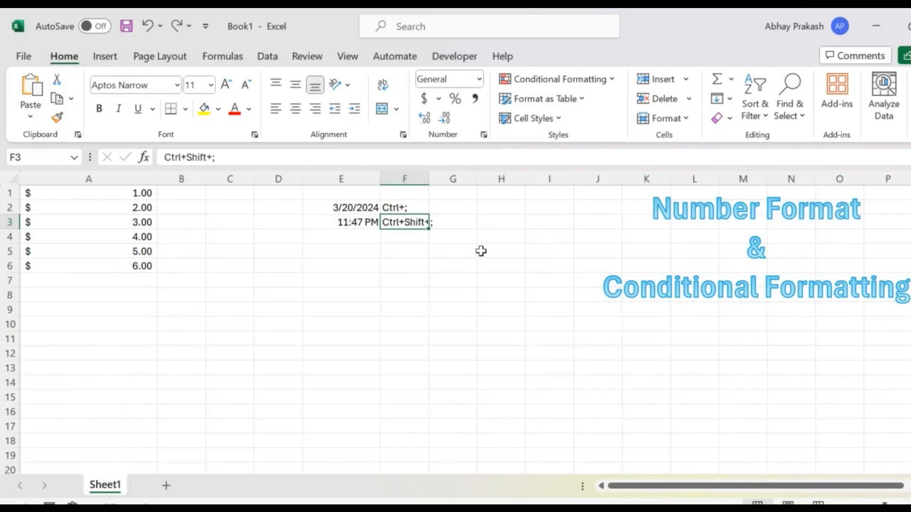
pyautogui.press('Left')
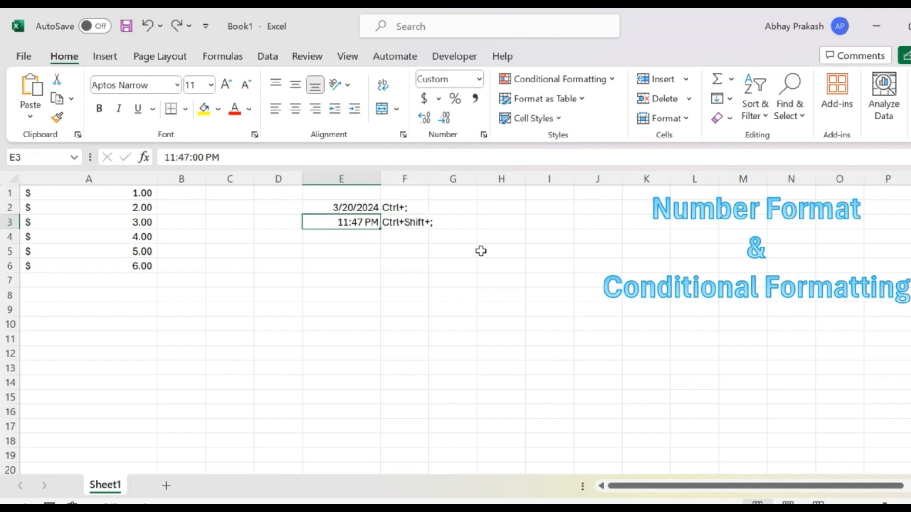
pyautogui.press('Down')
pyautogui.press('Down')
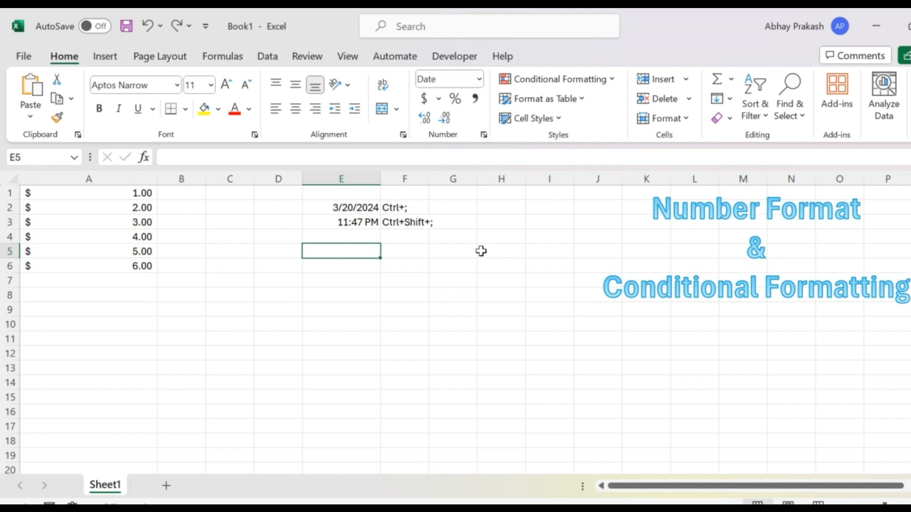
# Enter the formula =today() in cell E5 to return the current date.
pyautogui.write('=ro')
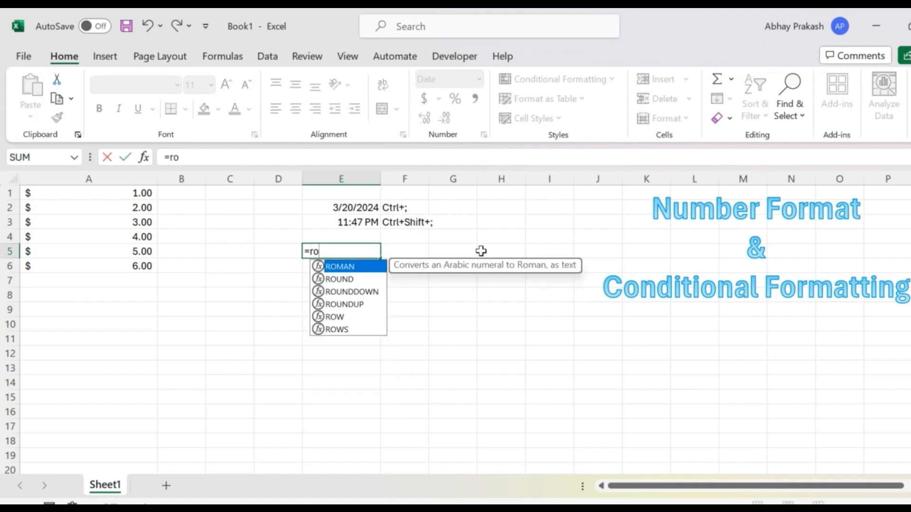
pyautogui.press('BackSpace')
pyautogui.press('BackSpace')
pyautogui.write('today')
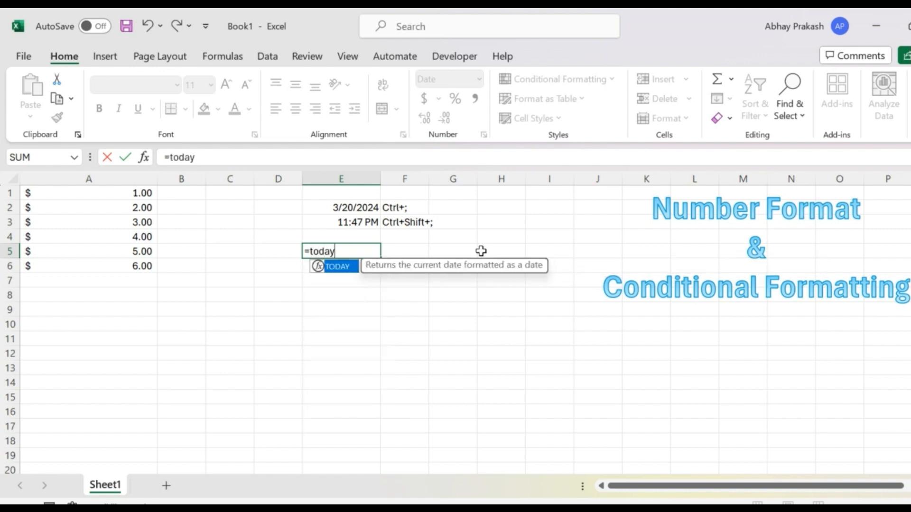
pyautogui.write('(')
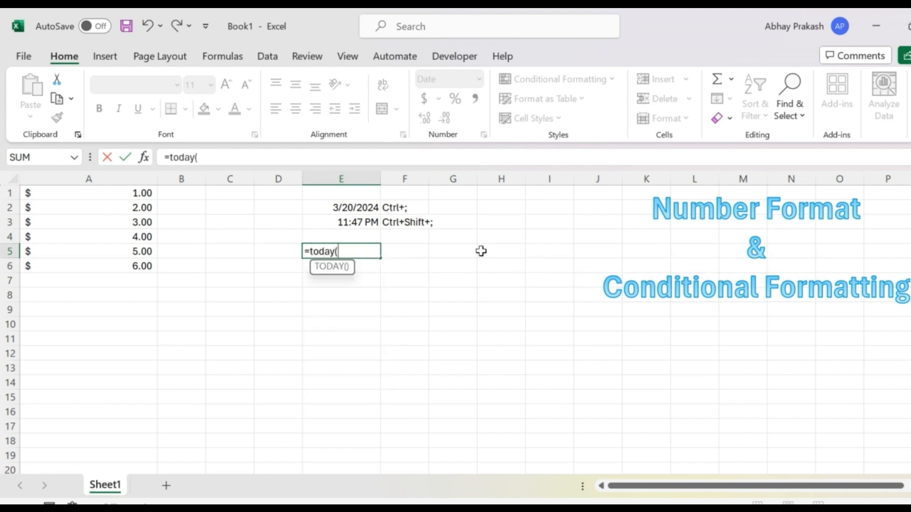
pyautogui.write(')')
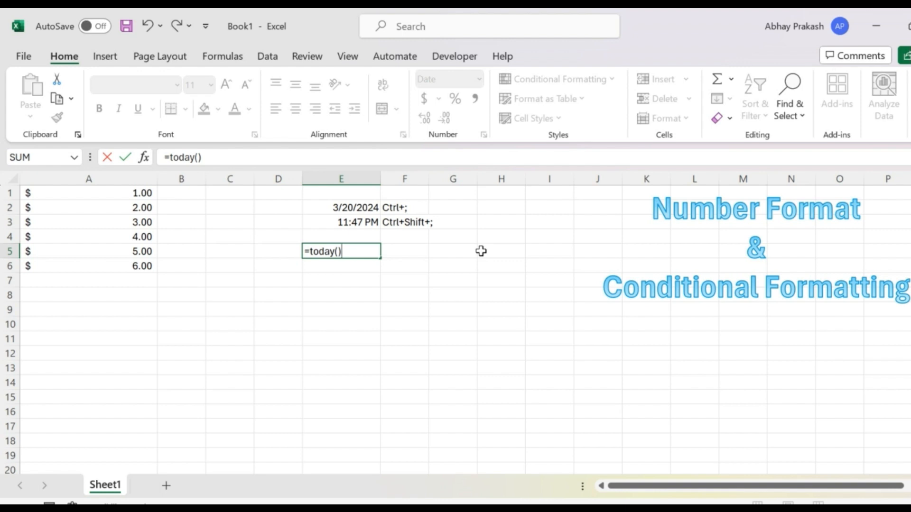
pyautogui.press('Return')
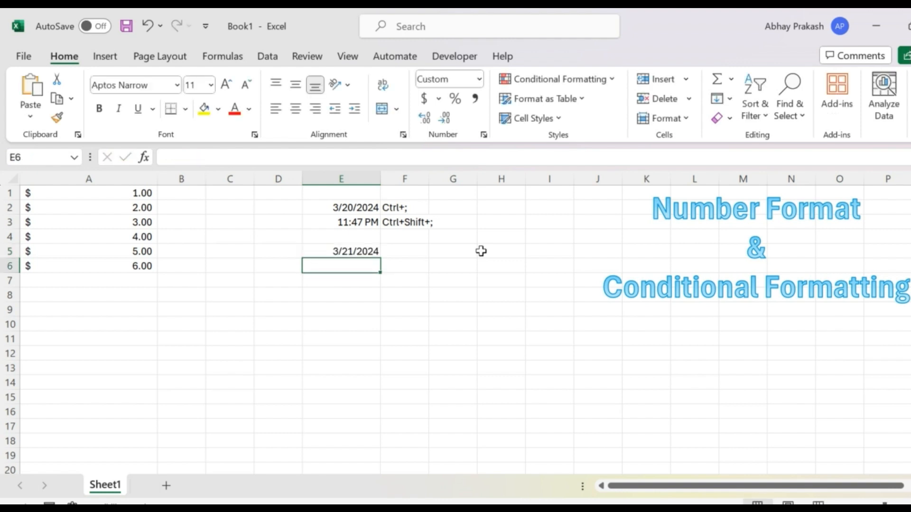
# Enter the formula =now() in cell E6 and select the two formula cells E5:E6.
pyautogui.write('=noc')
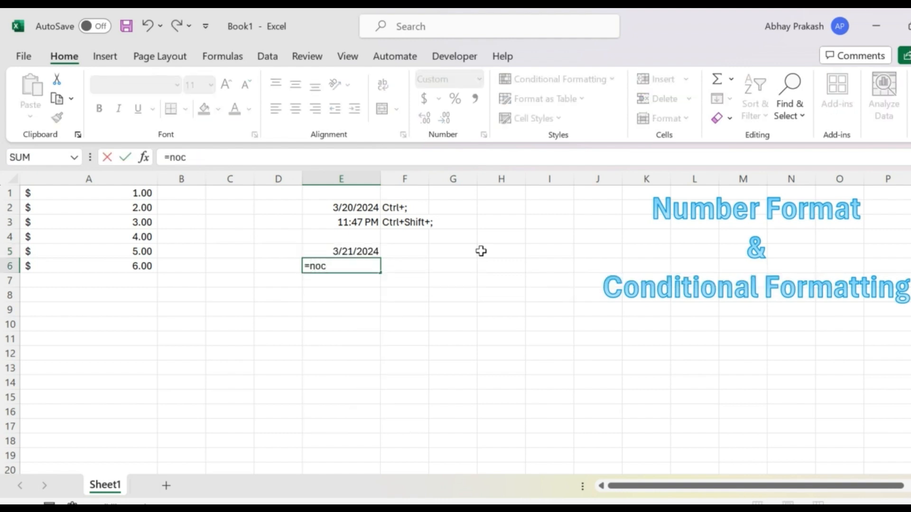
pyautogui.press('BackSpace')
pyautogui.write('w()')
pyautogui.press('Return')
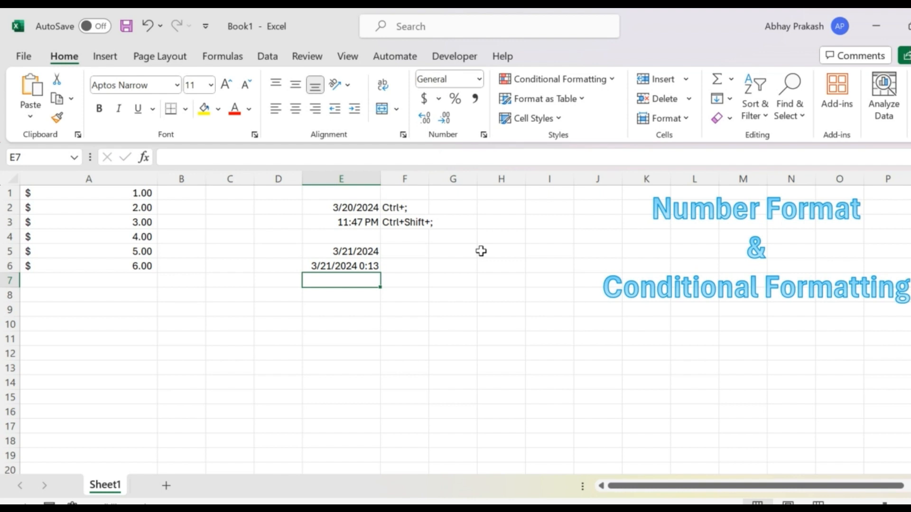
pyautogui.press('Up')
pyautogui.hotkey('shift', 'Up')
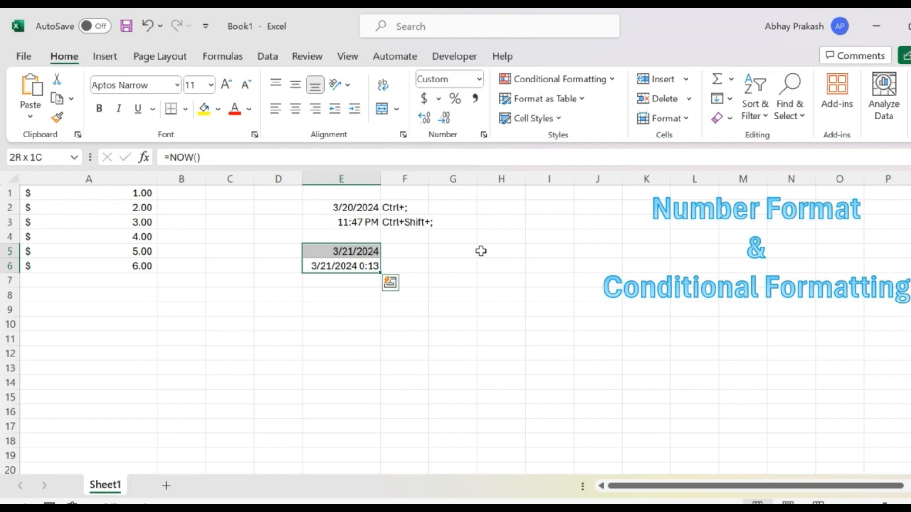
# Enter the date 10/3/2024 in cell C2.
pyautogui.press('Left')
pyautogui.press('Left')
pyautogui.press('Up')
pyautogui.press('Up')
pyautogui.press('Up')
pyautogui.press('Up')
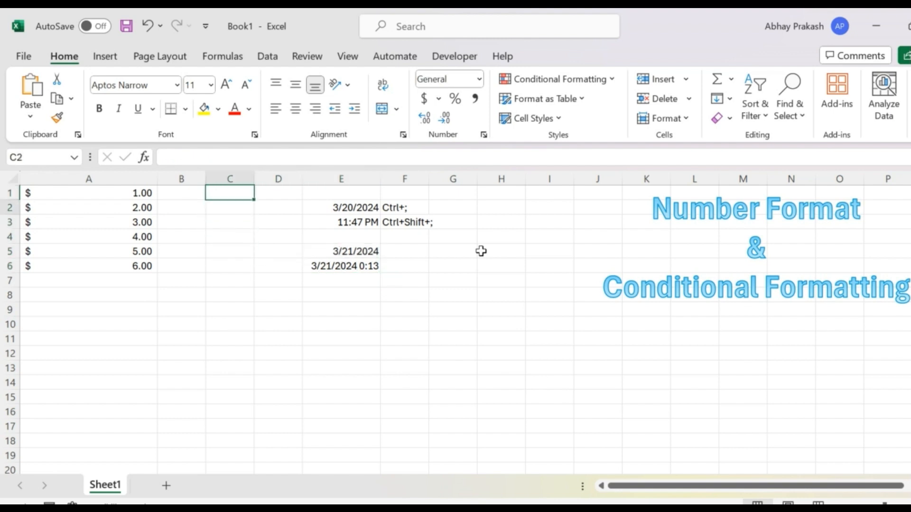
pyautogui.press('Down')
pyautogui.write('10')
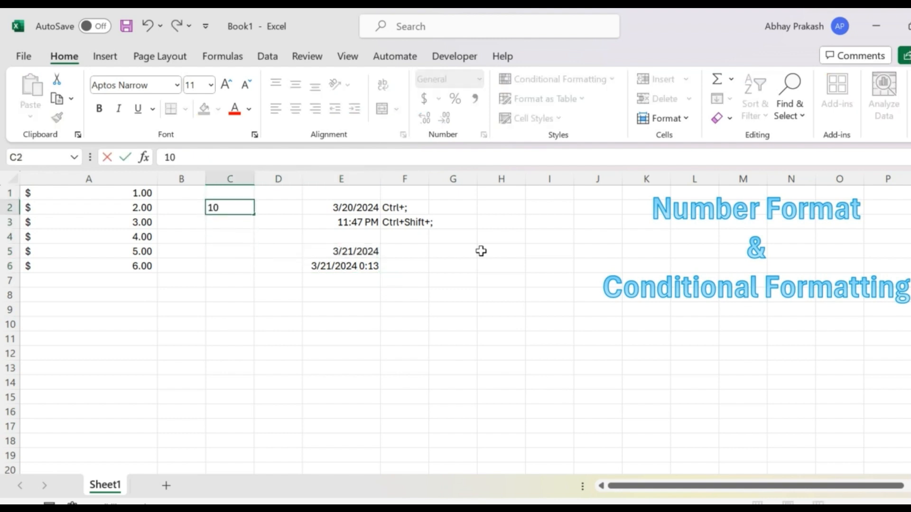
pyautogui.write('/3/2024')
pyautogui.press('Return')
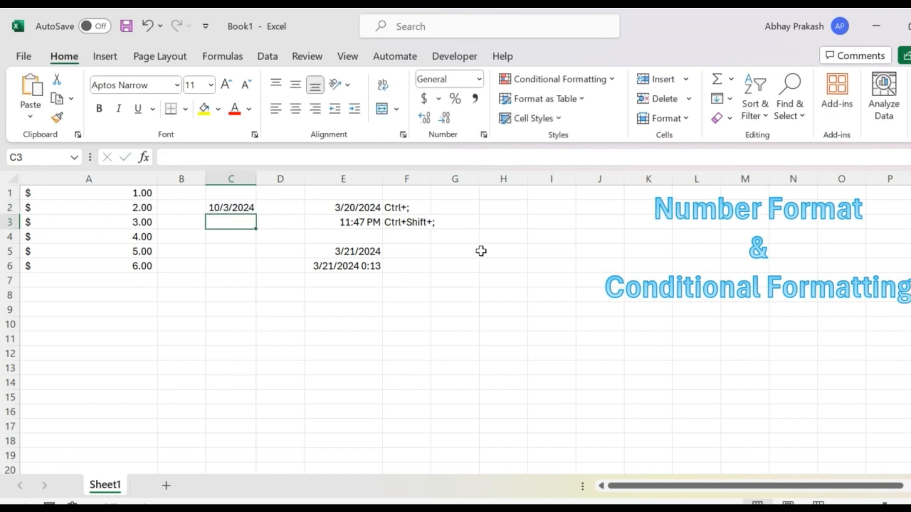
# Check the number formats of cells C2 and A4, and view the available format categories from empty cell D3.
pyautogui.press('Up')
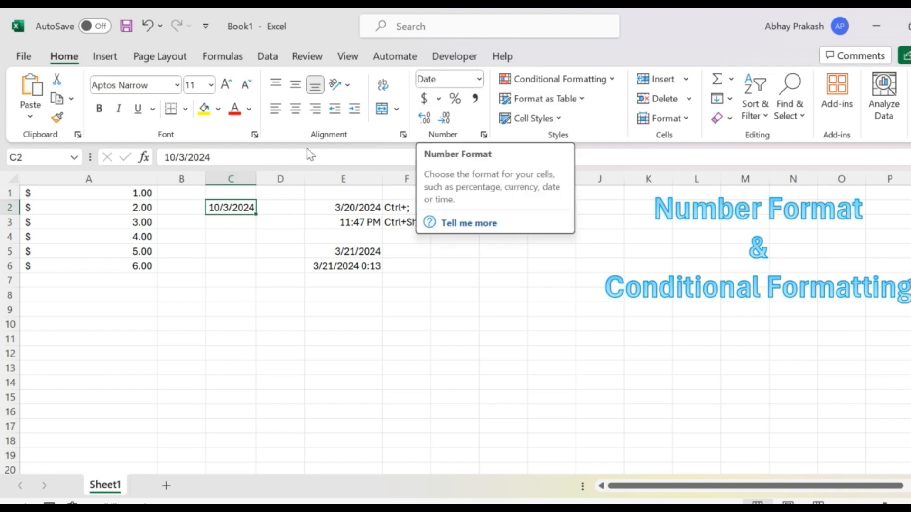
pyautogui.click(124, 239)
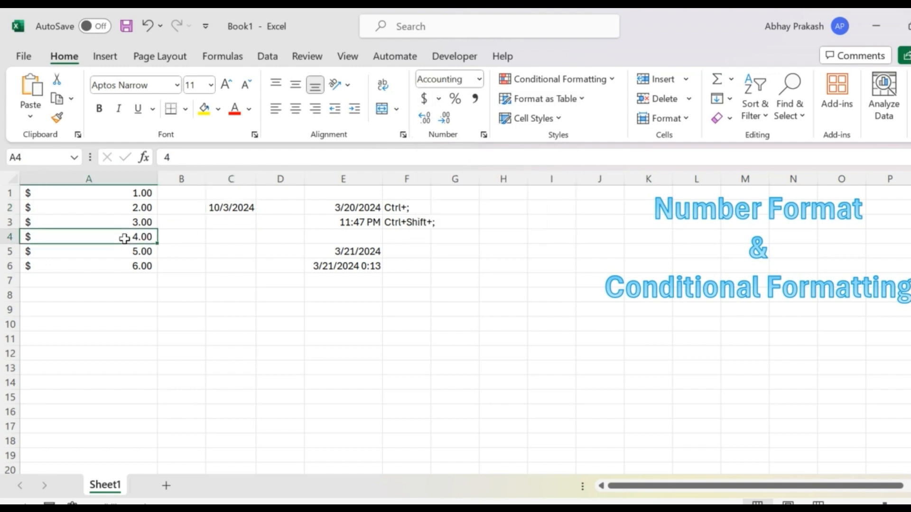
pyautogui.click(225, 208)
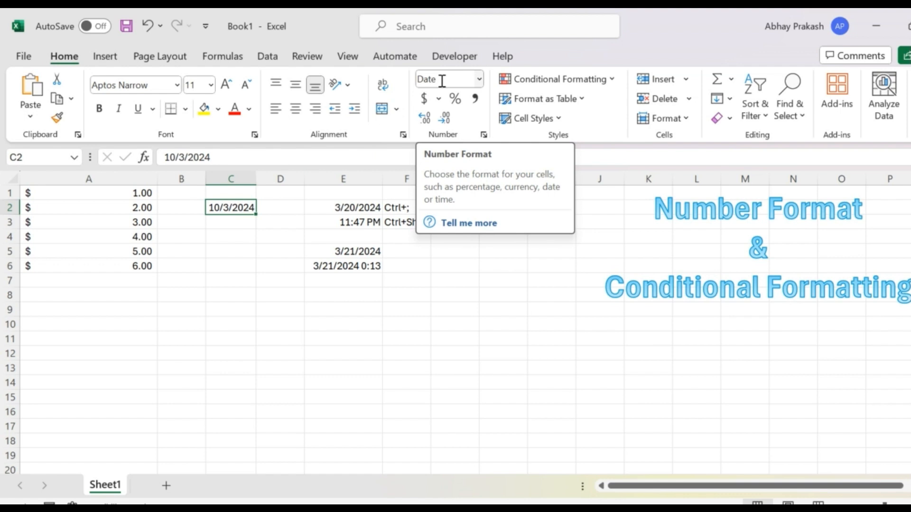
pyautogui.click(297, 223)
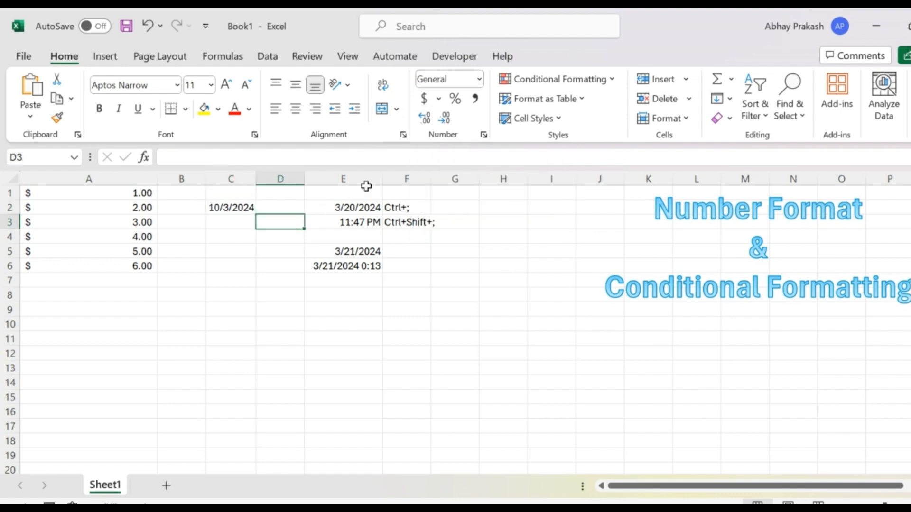
pyautogui.click(483, 135)
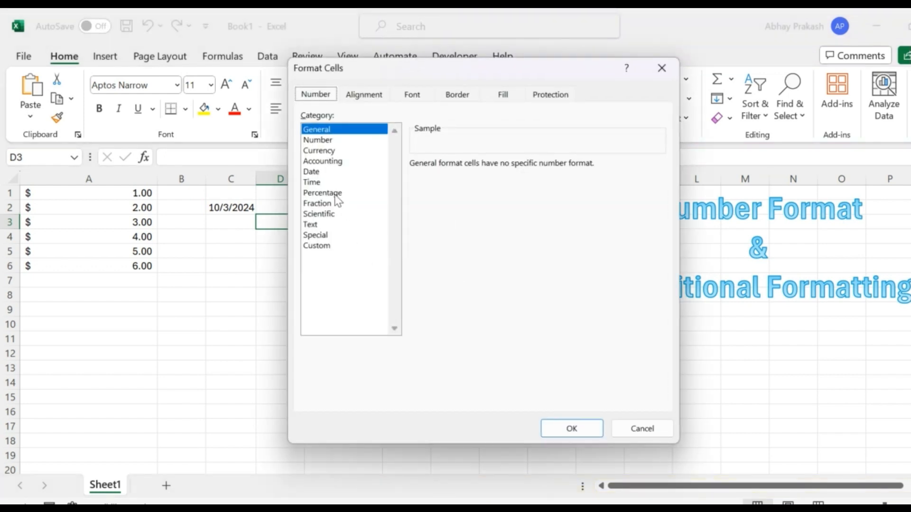
pyautogui.click(641, 429)
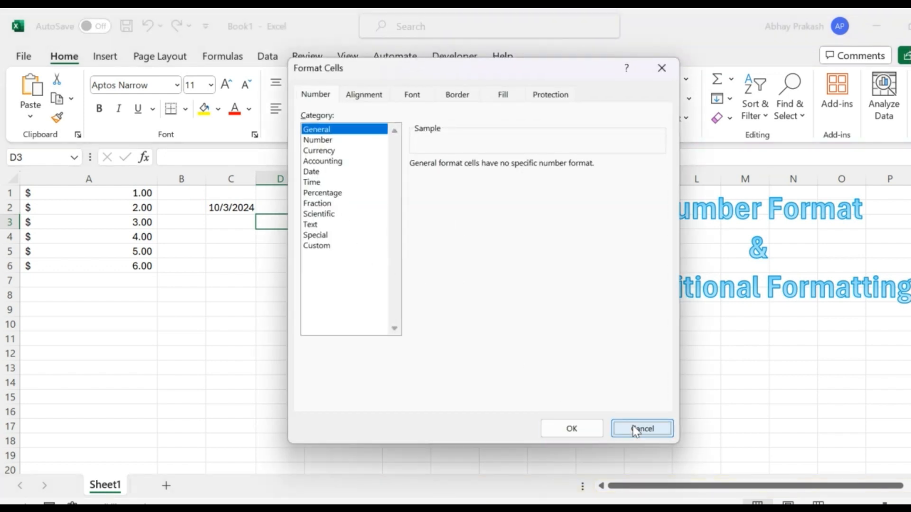
# Format the values in A1:A6 as Percentage with 0 decimal places.
pyautogui.click(133, 198)
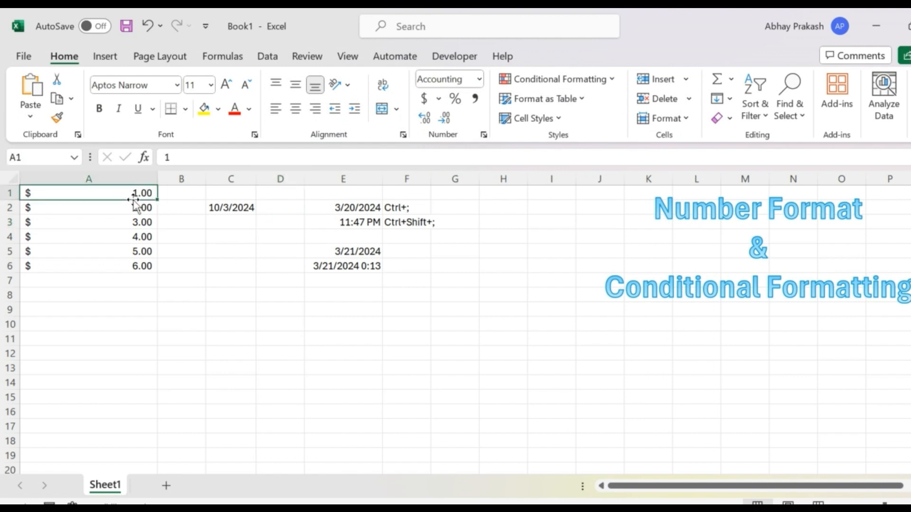
pyautogui.hotkey('shift', 'Down')
pyautogui.hotkey('shift', 'Down')
pyautogui.hotkey('shift', 'Down')
pyautogui.hotkey('shift', 'Down')
pyautogui.hotkey('shift', 'Down')
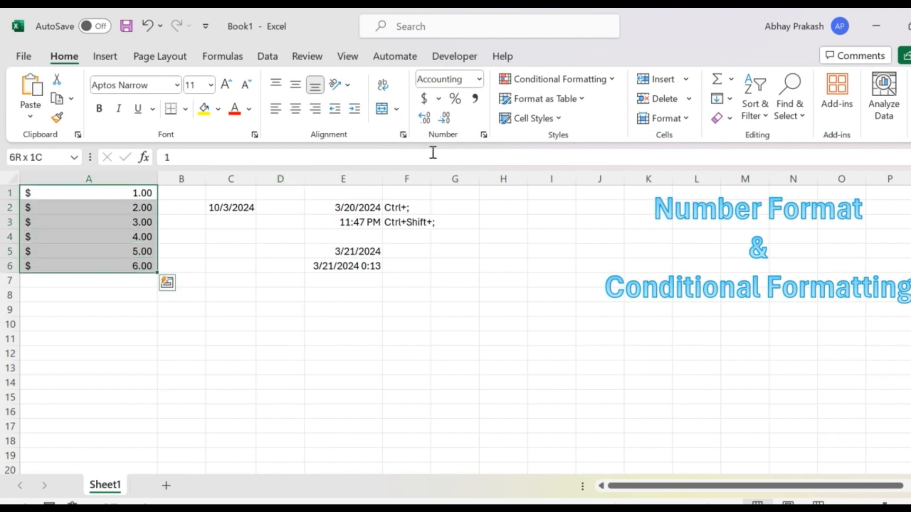
pyautogui.click(456, 101)
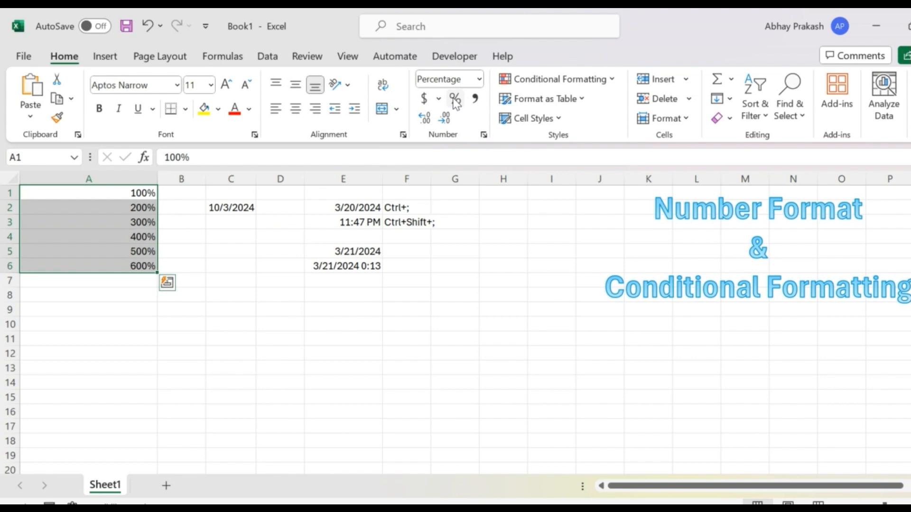
pyautogui.click(484, 136)
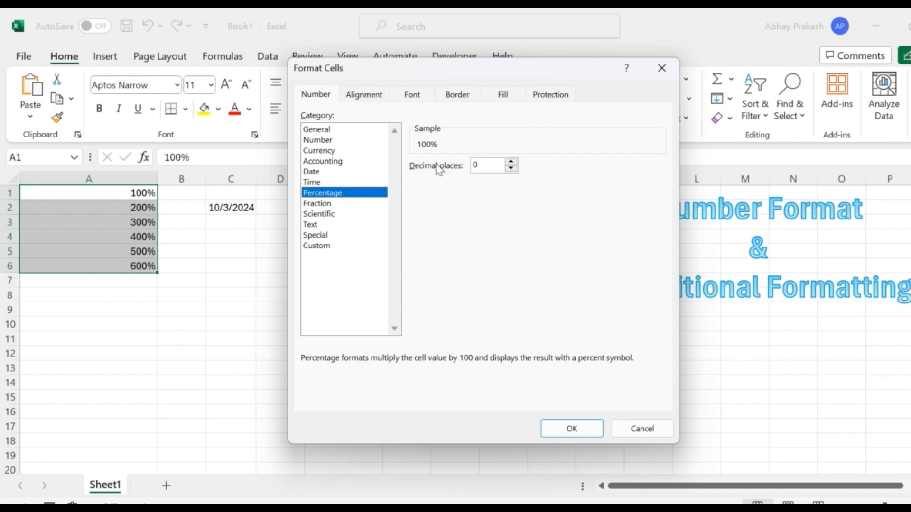
pyautogui.click(565, 429)
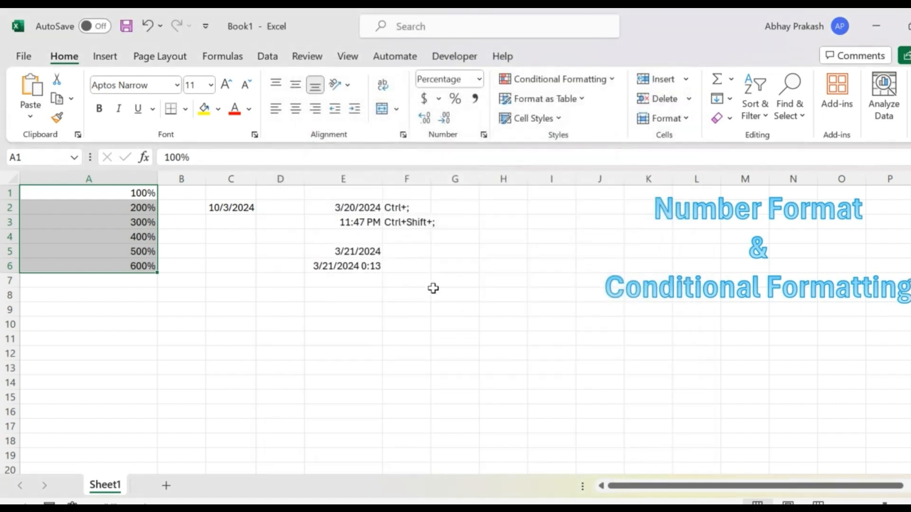
# Review the Fraction format types for cell D7, such as two digits, three digits and quarters, without applying any.
pyautogui.click(264, 279)
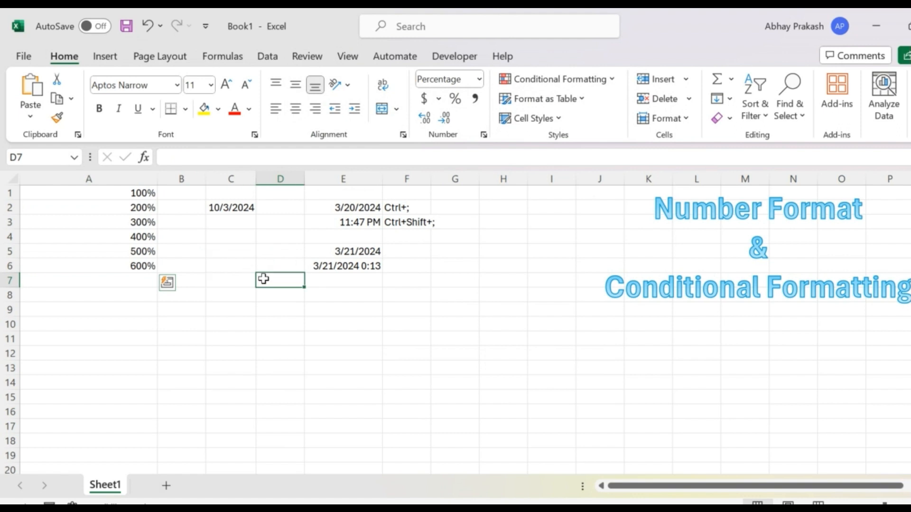
pyautogui.click(484, 135)
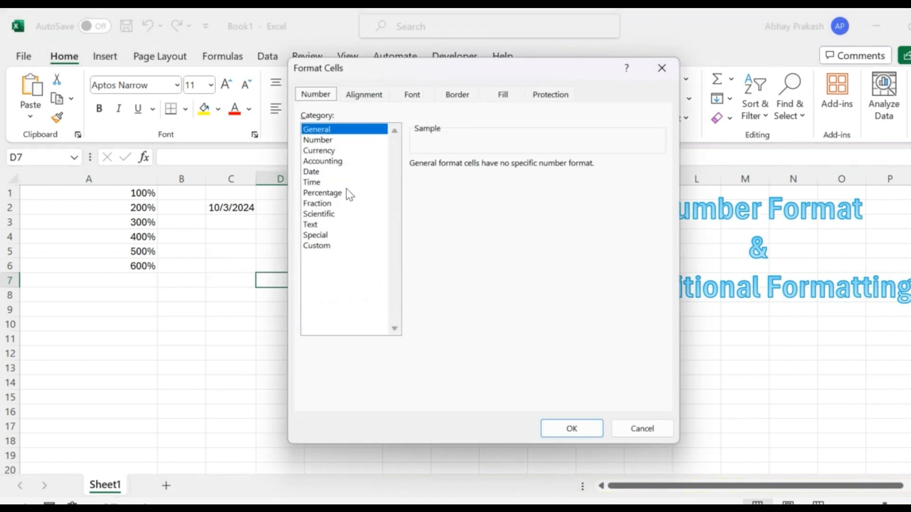
pyautogui.click(322, 203)
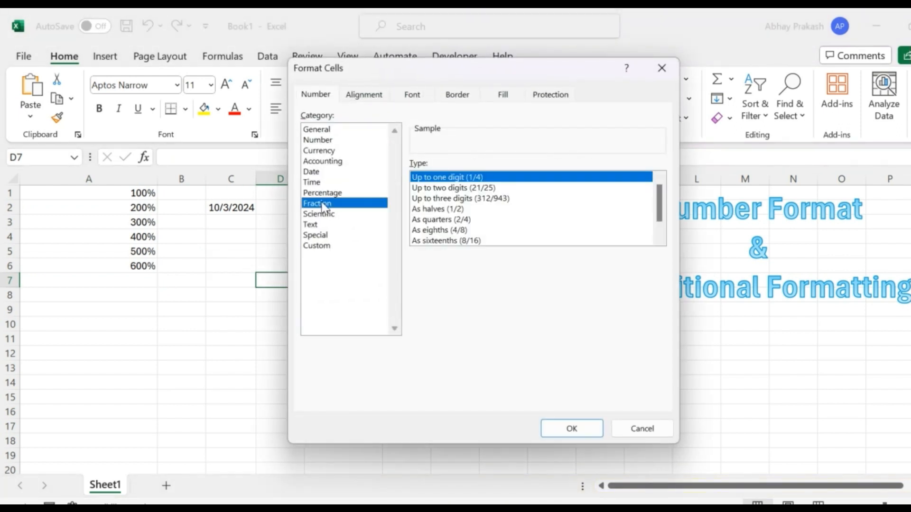
pyautogui.click(451, 188)
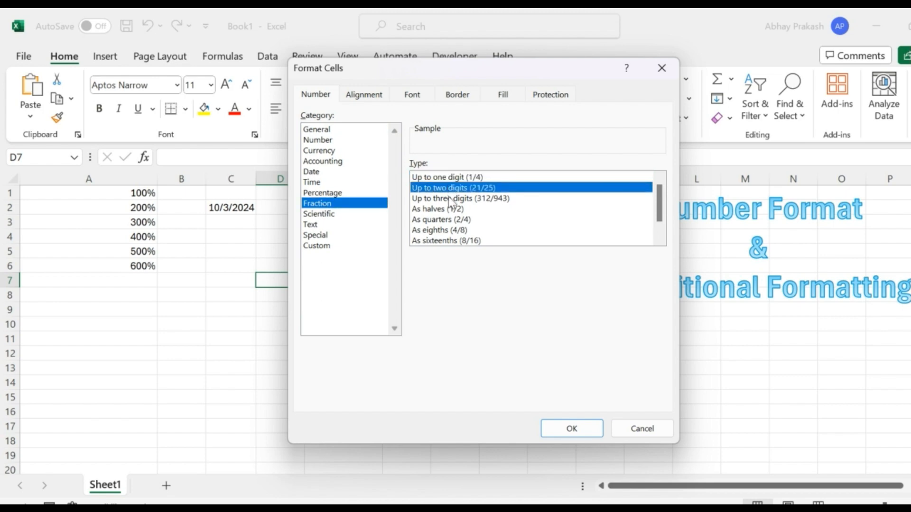
pyautogui.click(451, 201)
pyautogui.click(449, 220)
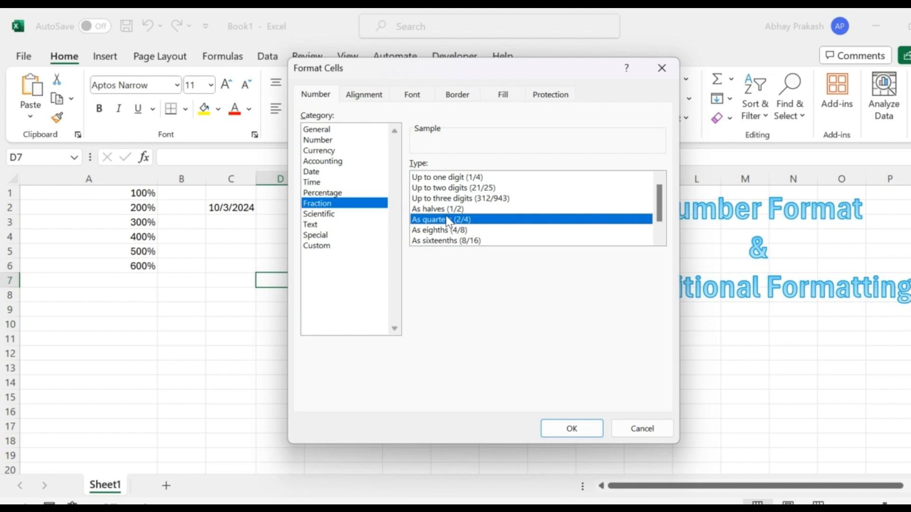
pyautogui.click(335, 129)
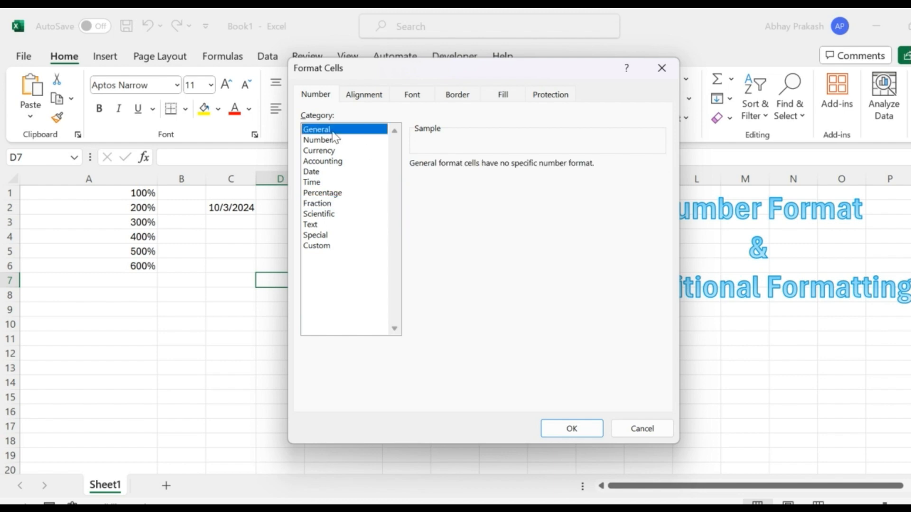
pyautogui.click(665, 63)
# Enter 1/2 in the General-formatted cell C5 and reselect the cell to inspect its value.
pyautogui.click(243, 253)
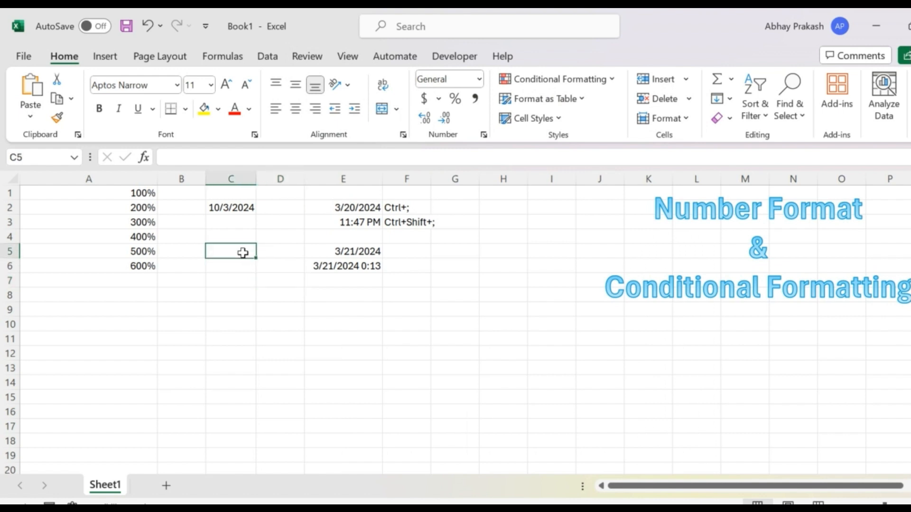
pyautogui.write('1/2')
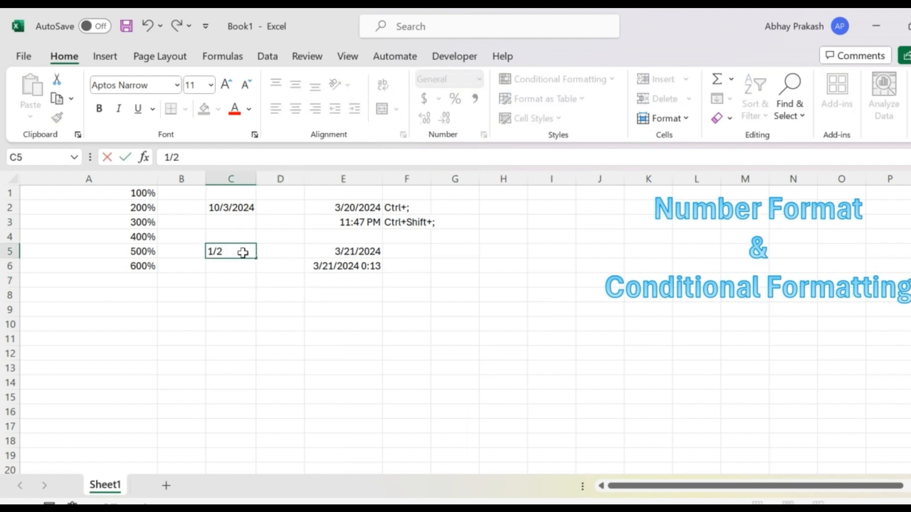
pyautogui.press('Return')
pyautogui.click(243, 253)
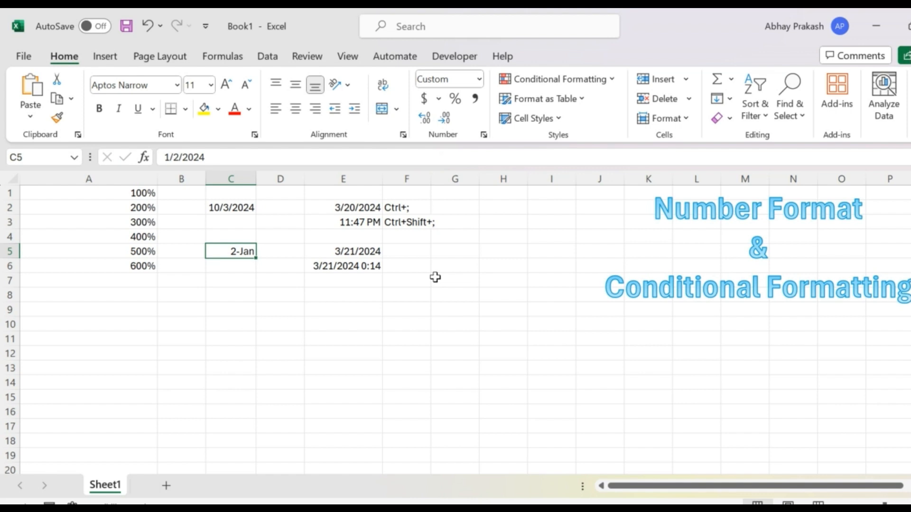
# Fill the empty range B8:B13 with yellow.
pyautogui.press('Down')
pyautogui.press('Left')
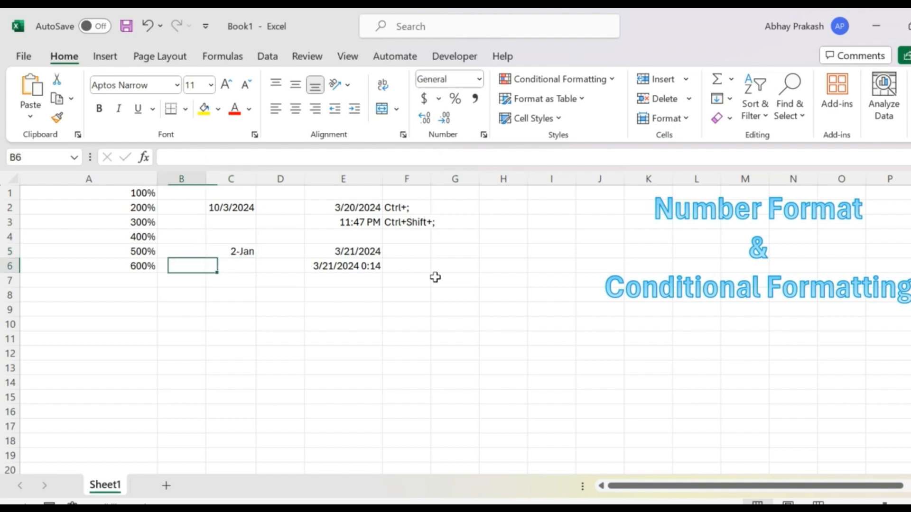
pyautogui.press('Up')
pyautogui.press('Down')
pyautogui.press('Down')
pyautogui.press('Down')
pyautogui.hotkey('shift', 'Down')
pyautogui.hotkey('shift', 'Down')
pyautogui.hotkey('shift', 'Down')
pyautogui.hotkey('shift', 'Down')
pyautogui.hotkey('shift', 'Down')
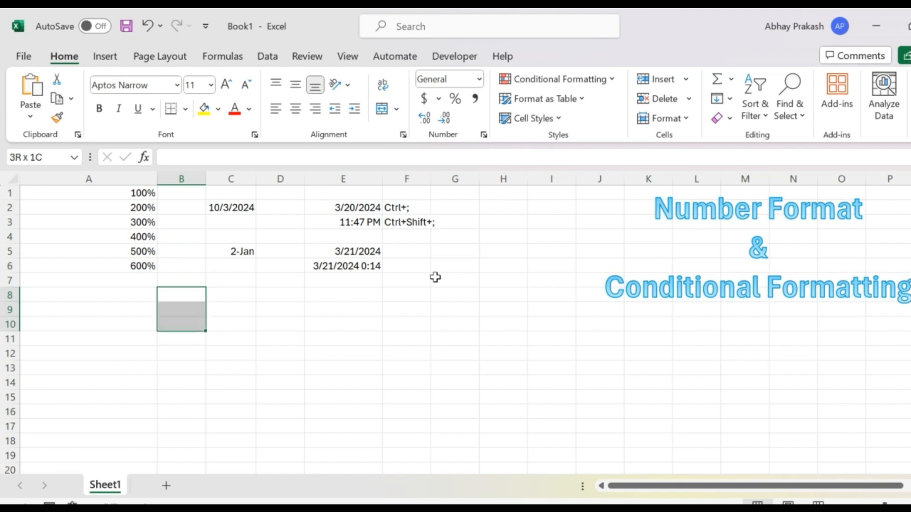
pyautogui.click(209, 115)
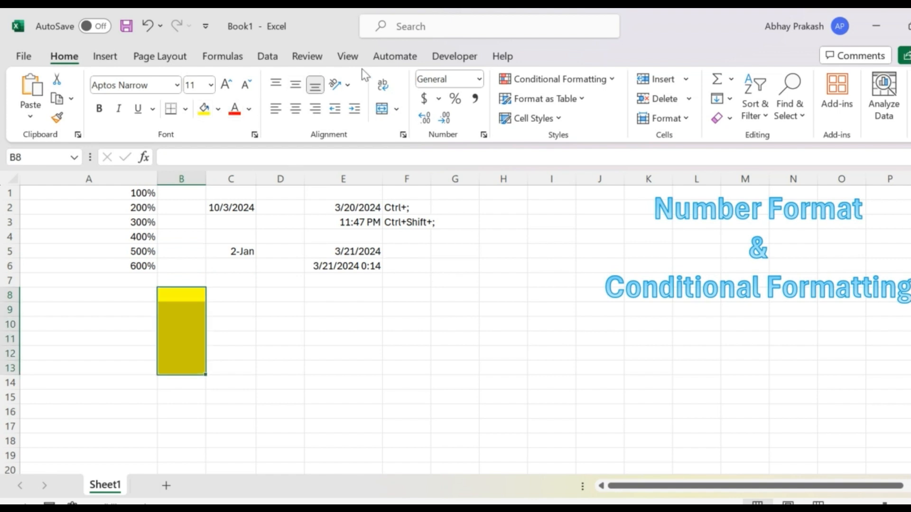
# Format the yellow range B8:B13 as Fraction with the type As halves (1/2).
pyautogui.click(484, 135)
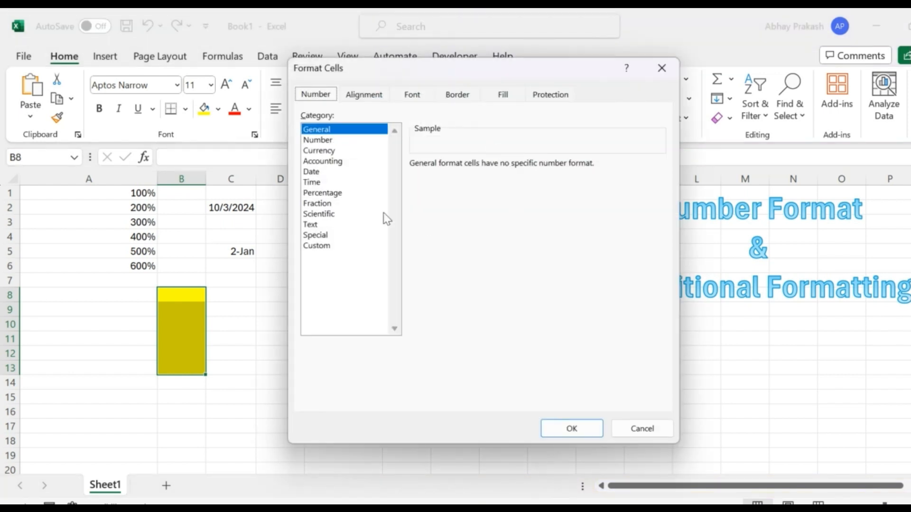
pyautogui.click(320, 205)
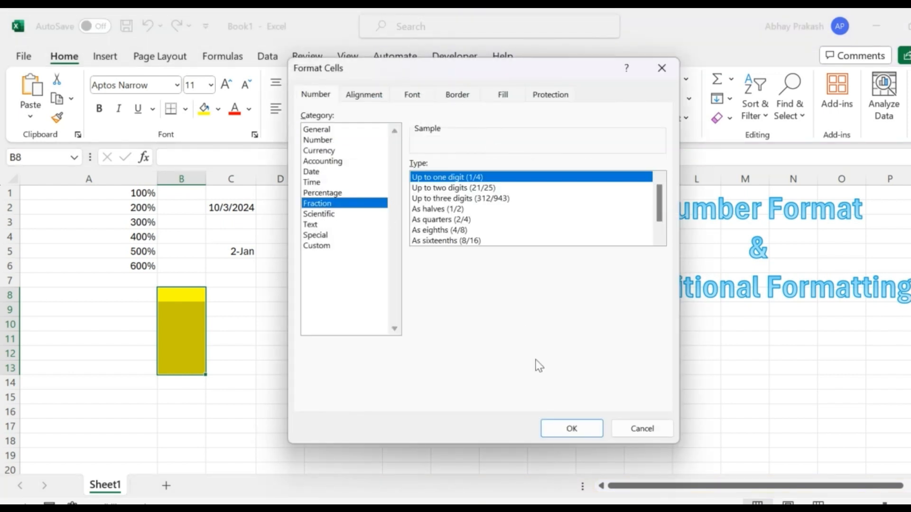
pyautogui.click(443, 209)
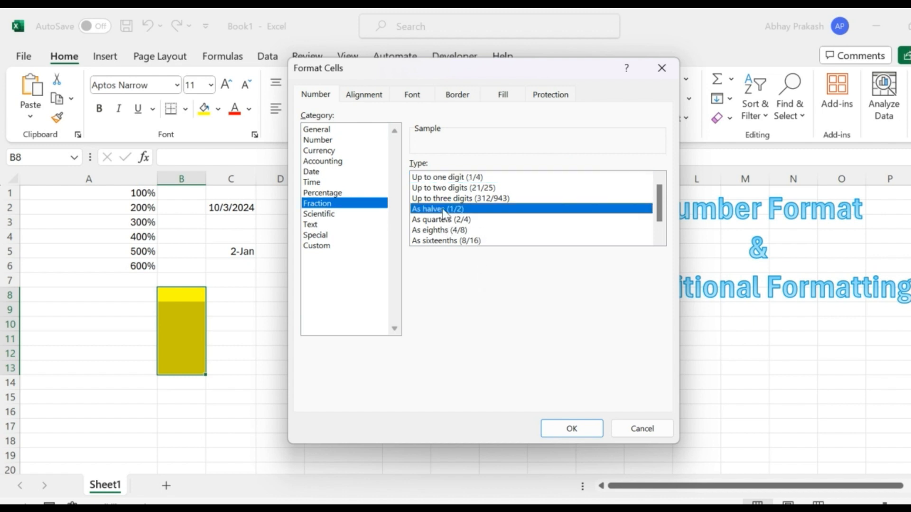
pyautogui.click(560, 425)
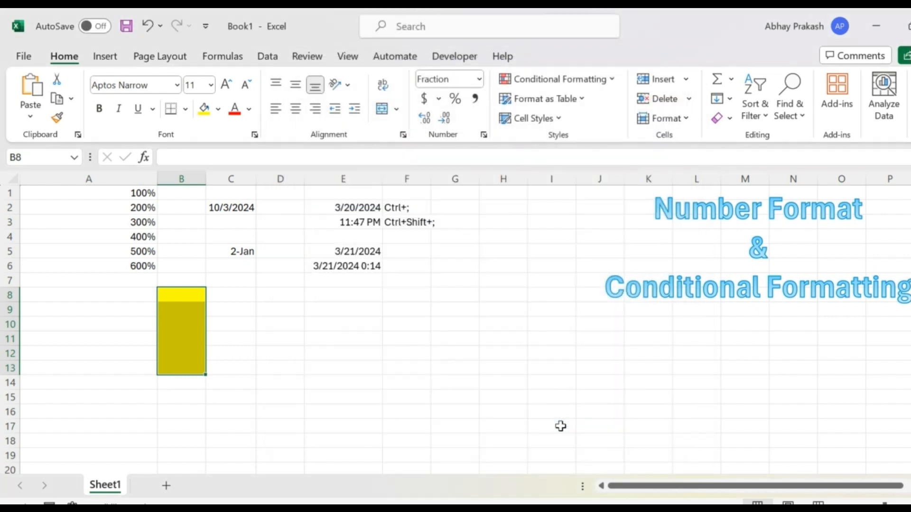
# Enter the fractions 1/2, 10/20 and 3/4 in B8, B9 and B10, and reselect B10 to inspect its value.
pyautogui.click(180, 299)
pyautogui.write('1/')
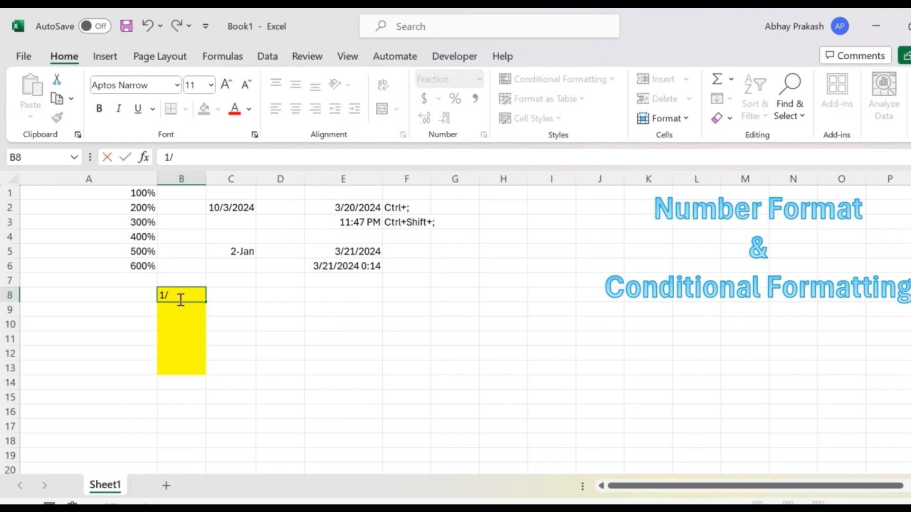
pyautogui.write('2')
pyautogui.press('Return')
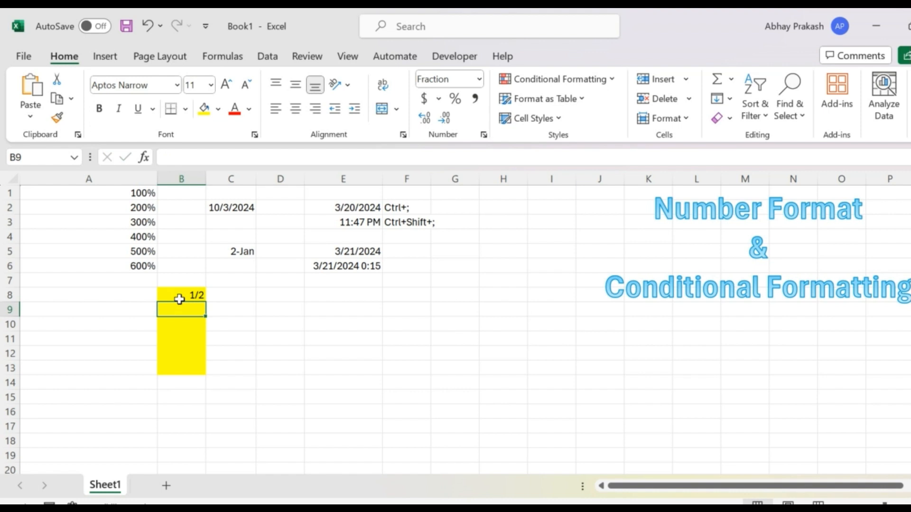
pyautogui.write('10/')
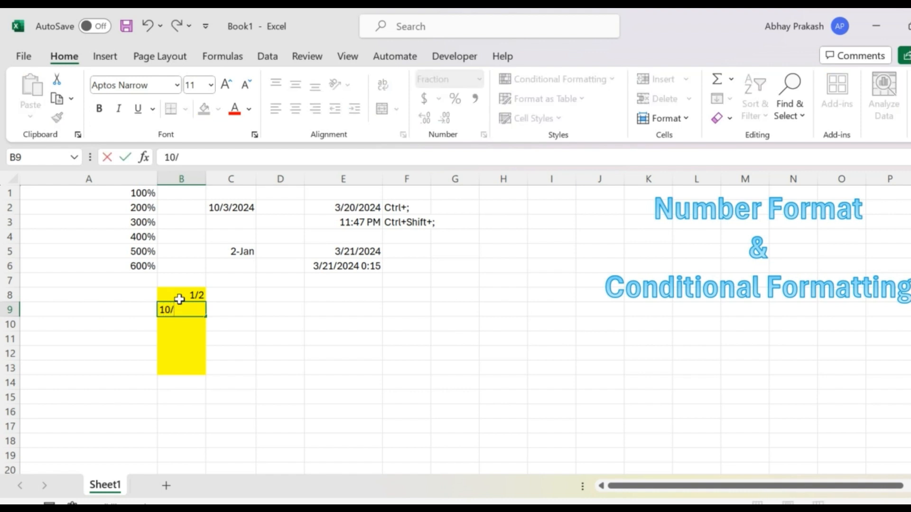
pyautogui.write('20')
pyautogui.press('Return')
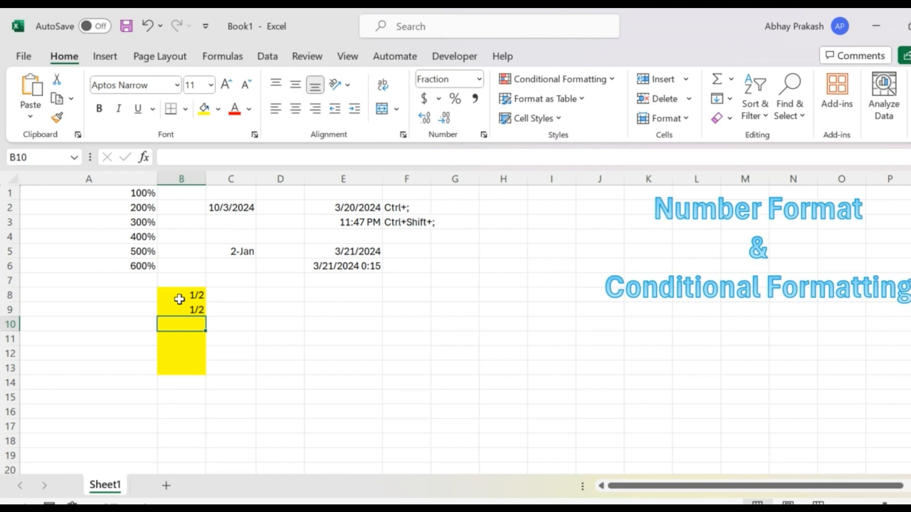
pyautogui.write('3/6')
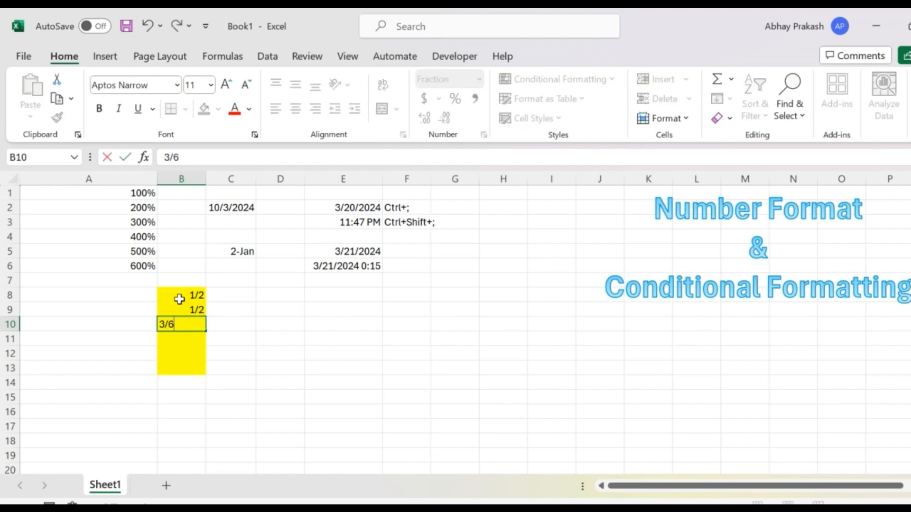
pyautogui.press('BackSpace')
pyautogui.write('4')
pyautogui.press('Return')
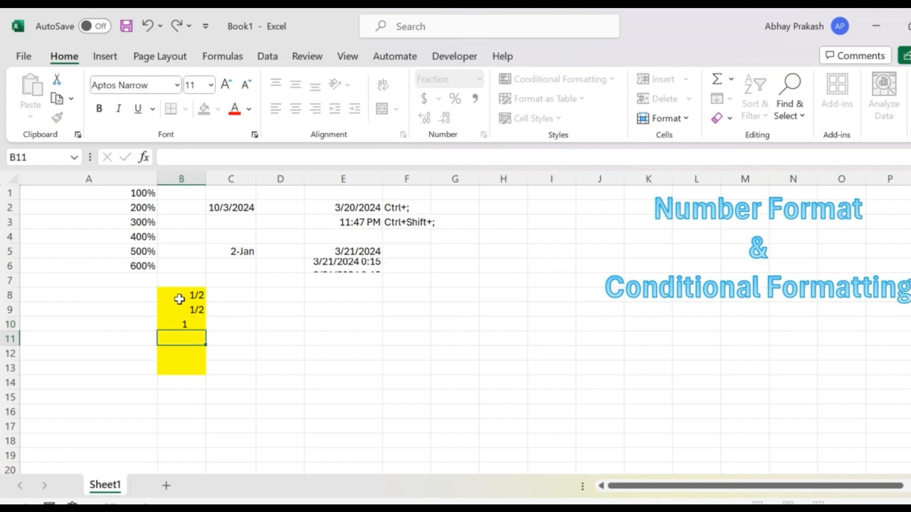
pyautogui.press('Up')
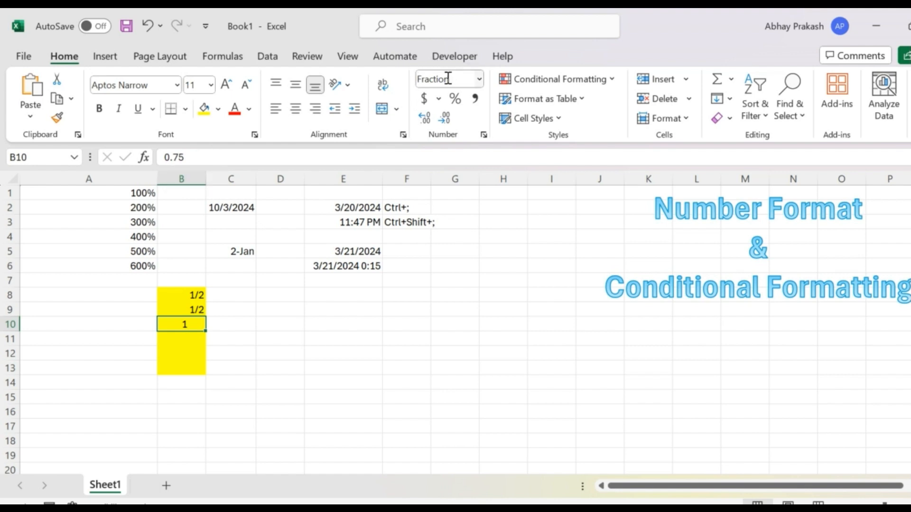
pyautogui.click(483, 135)
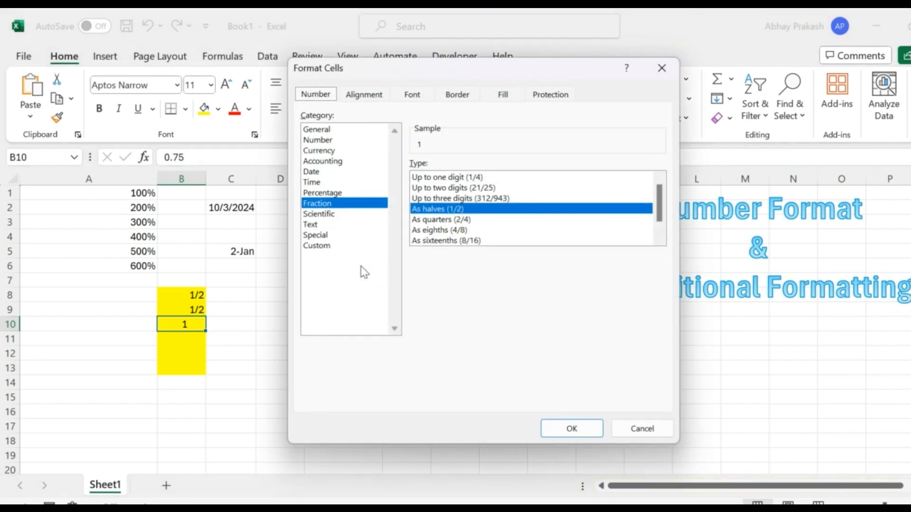
pyautogui.click(316, 215)
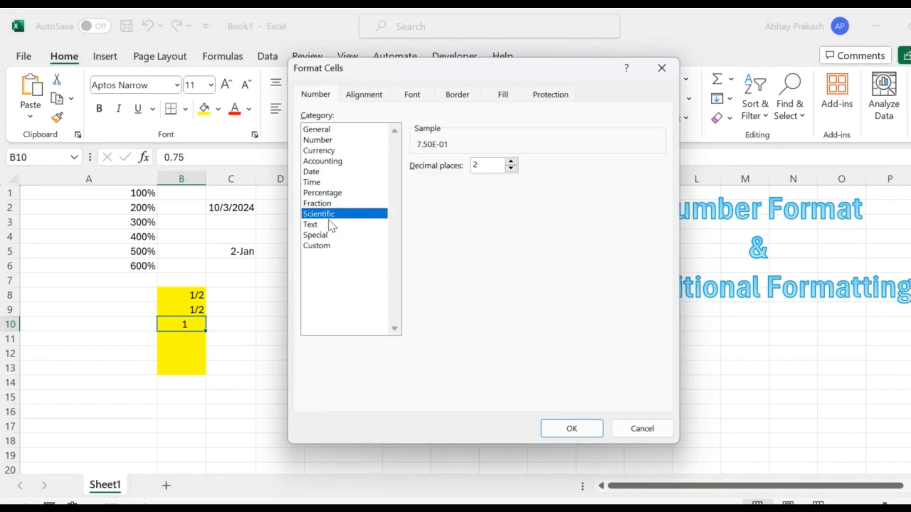
pyautogui.click(639, 429)
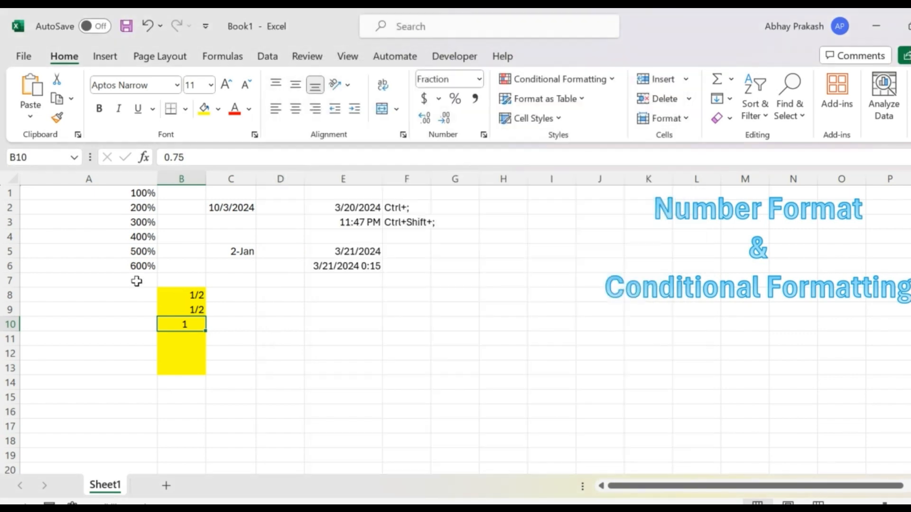
# Format the values in A1:A6 as Scientific with 0 decimal places.
pyautogui.click(130, 194)
pyautogui.hotkey('shift', 'Down')
pyautogui.hotkey('shift', 'Down')
pyautogui.hotkey('shift', 'Down')
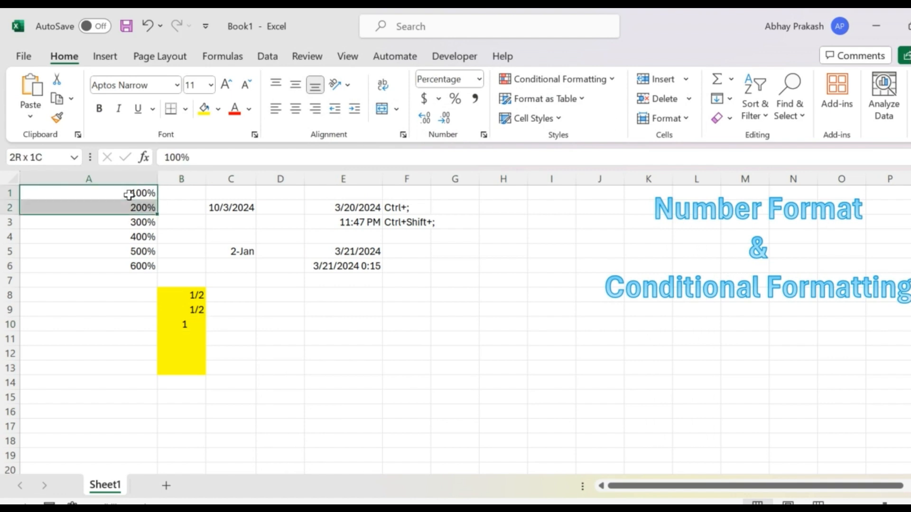
pyautogui.hotkey('shift', 'Down')
pyautogui.hotkey('shift', 'Down')
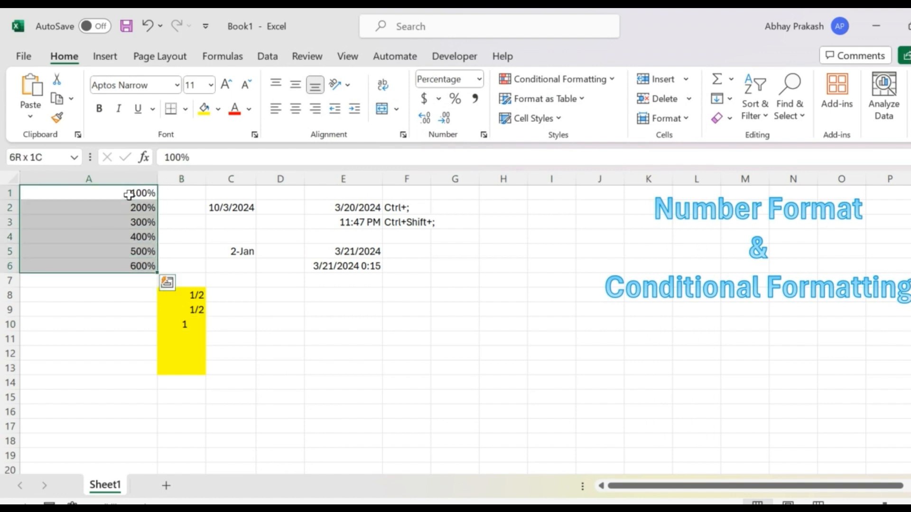
pyautogui.click(484, 134)
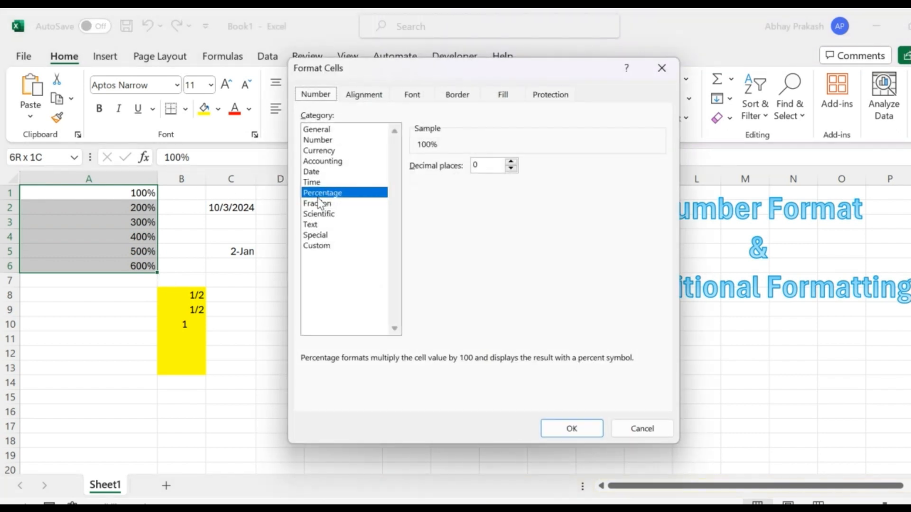
pyautogui.click(323, 217)
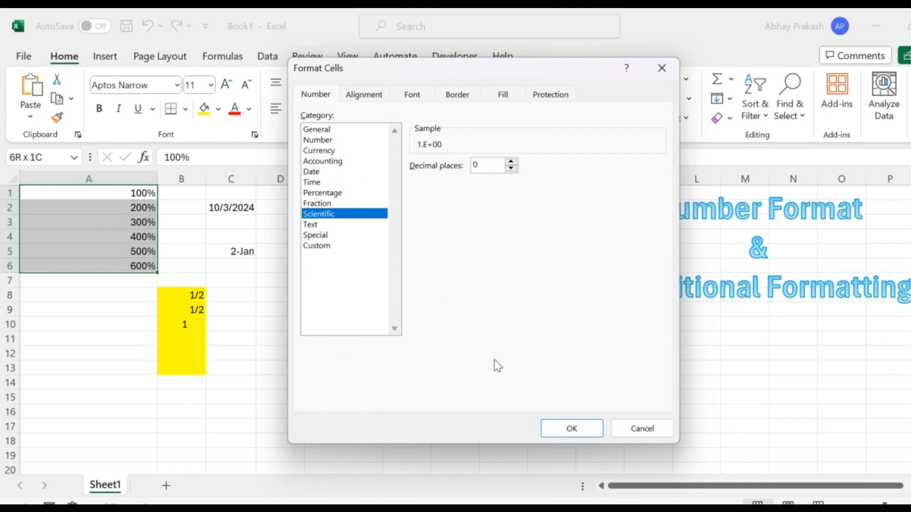
pyautogui.click(571, 429)
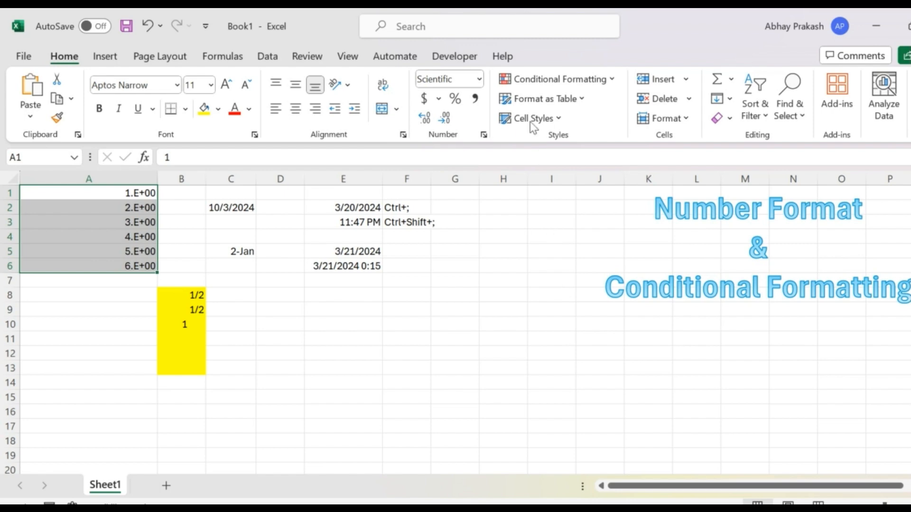
pyautogui.click(483, 135)
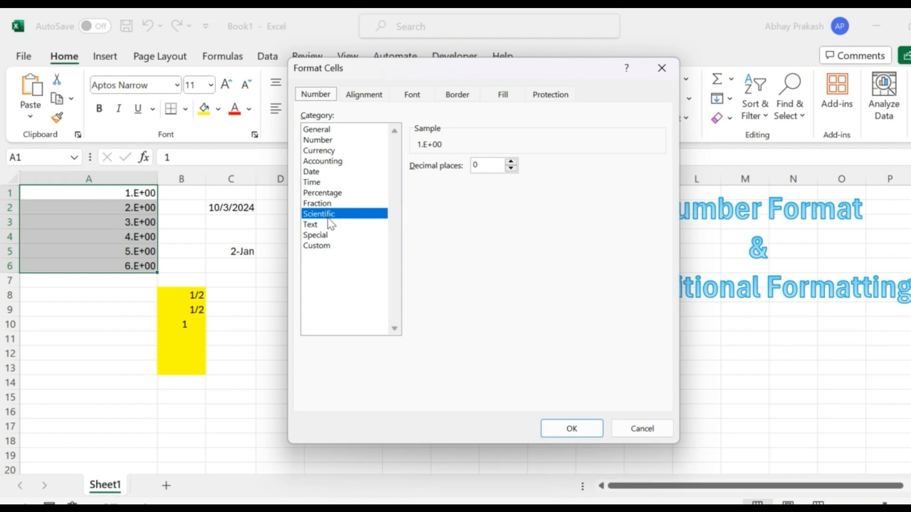
pyautogui.click(313, 224)
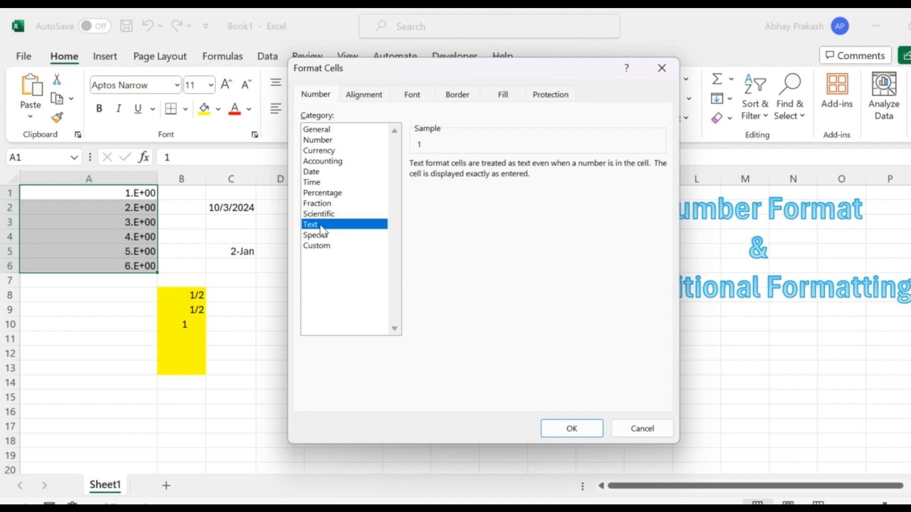
pyautogui.click(633, 431)
pyautogui.click(385, 356)
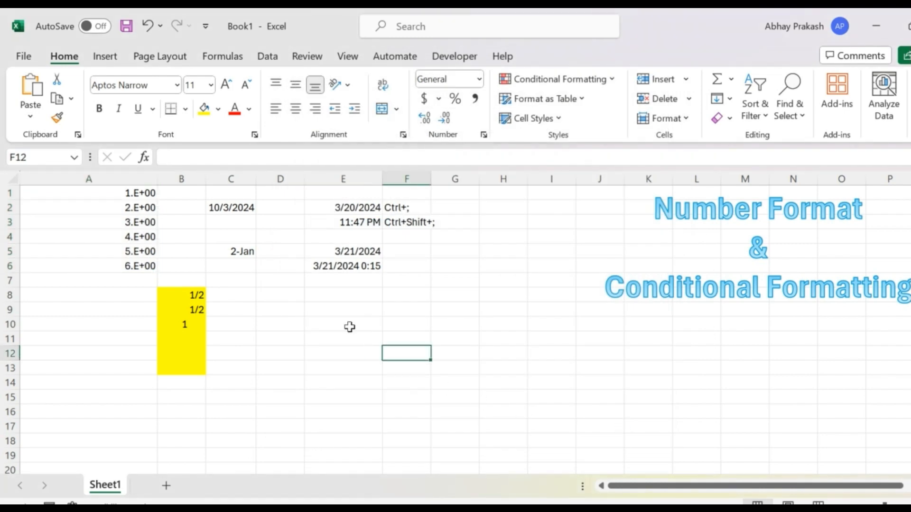
# Enter the sample text fhdgsdf in E8 and fhkdshf in E9.
pyautogui.click(323, 292)
pyautogui.write('fhdgsdf')
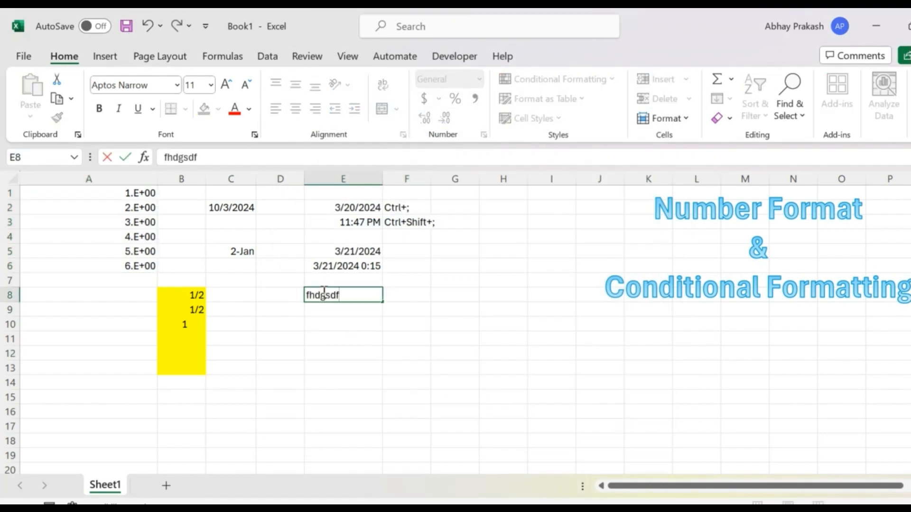
pyautogui.press('Return')
pyautogui.write('fhkdshf')
pyautogui.press('Return')
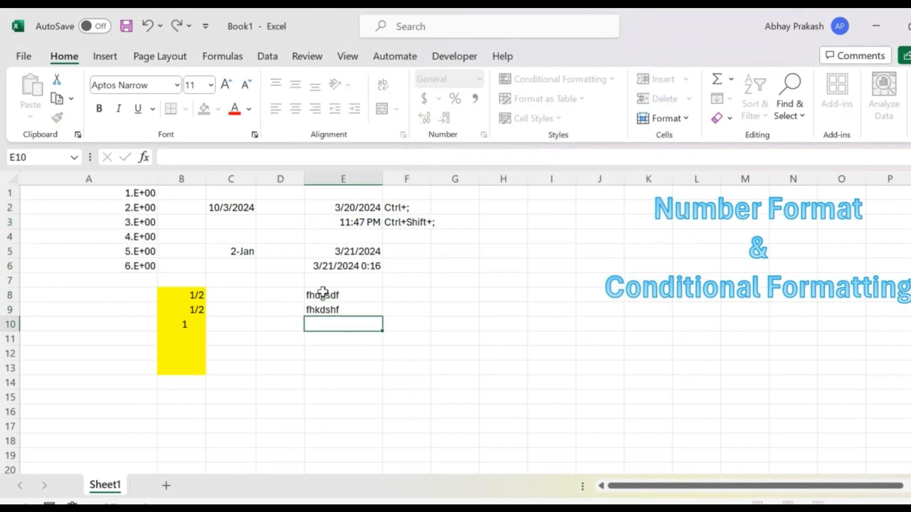
# Apply the Text number format to the sample entries in E8:E9.
pyautogui.press('Up')
pyautogui.keyDown('shift'); pyautogui.click(322, 292); pyautogui.keyUp('shift')
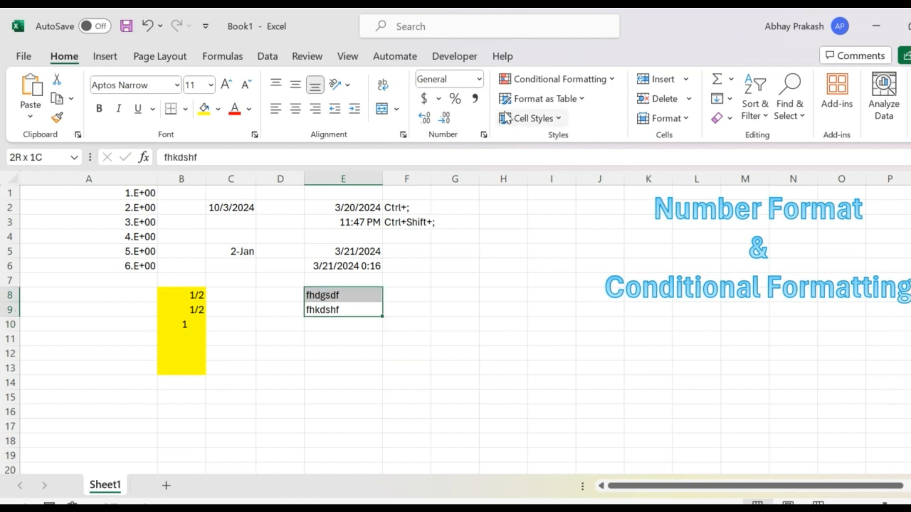
pyautogui.click(484, 135)
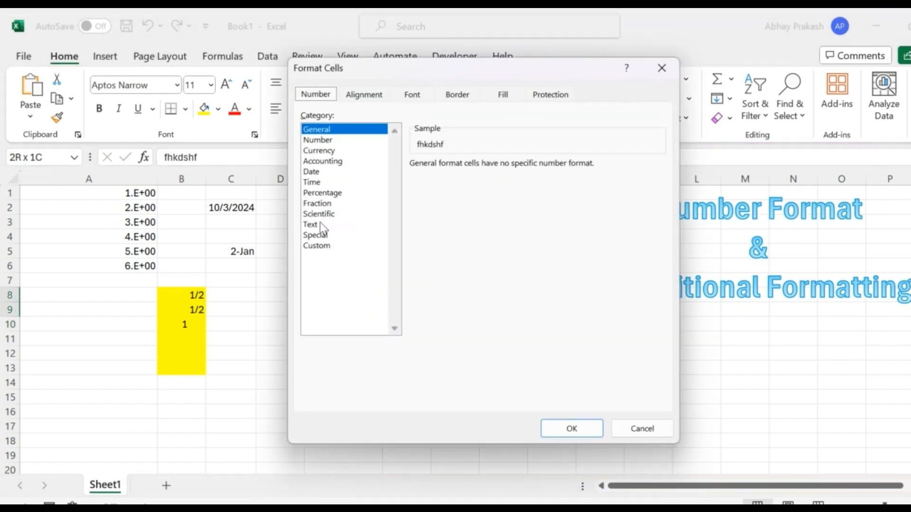
pyautogui.click(320, 224)
pyautogui.click(571, 429)
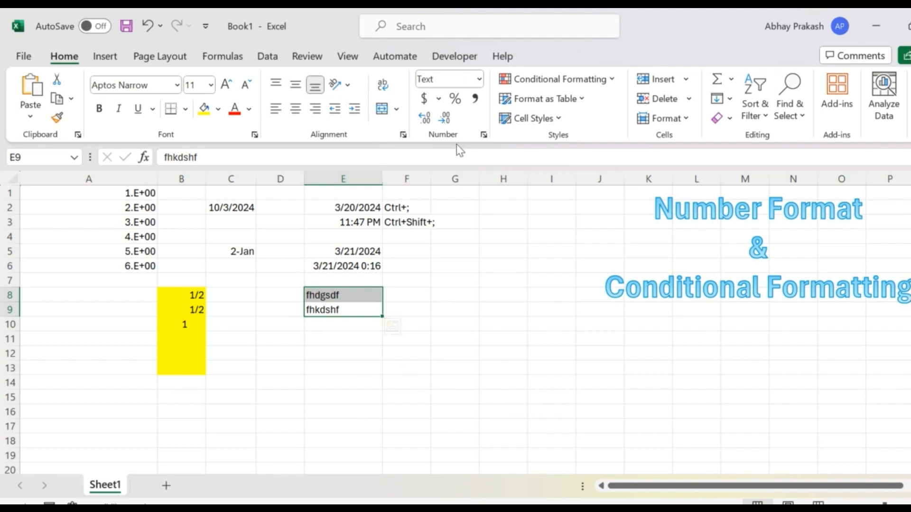
# Review the Special format types, such as ZIP Code and Phone Number, for E8:E9 without applying any.
pyautogui.click(484, 134)
pyautogui.click(333, 236)
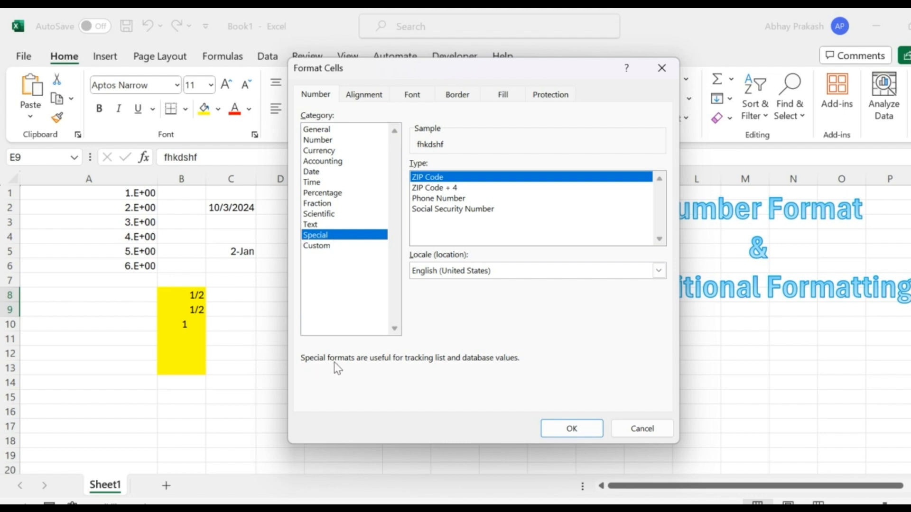
pyautogui.press('Escape')
# Enter a sample phone number with its country code in cell D12.
pyautogui.click(290, 351)
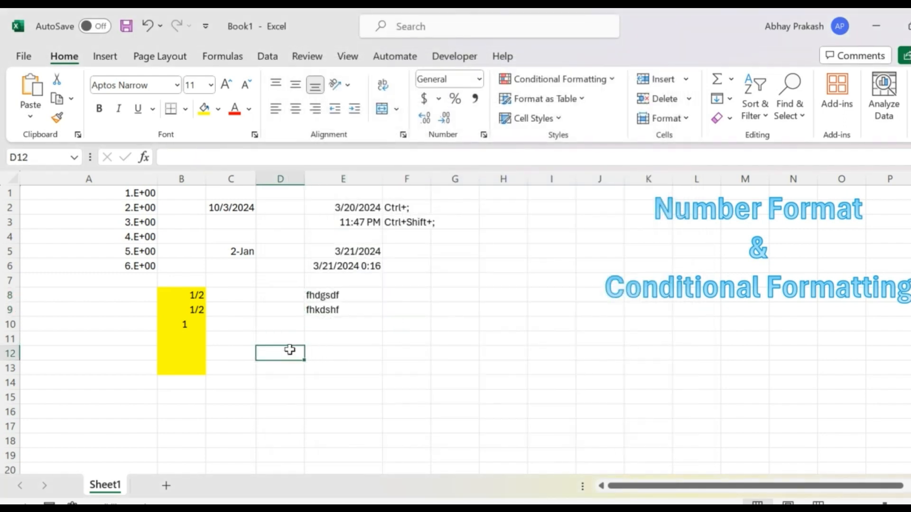
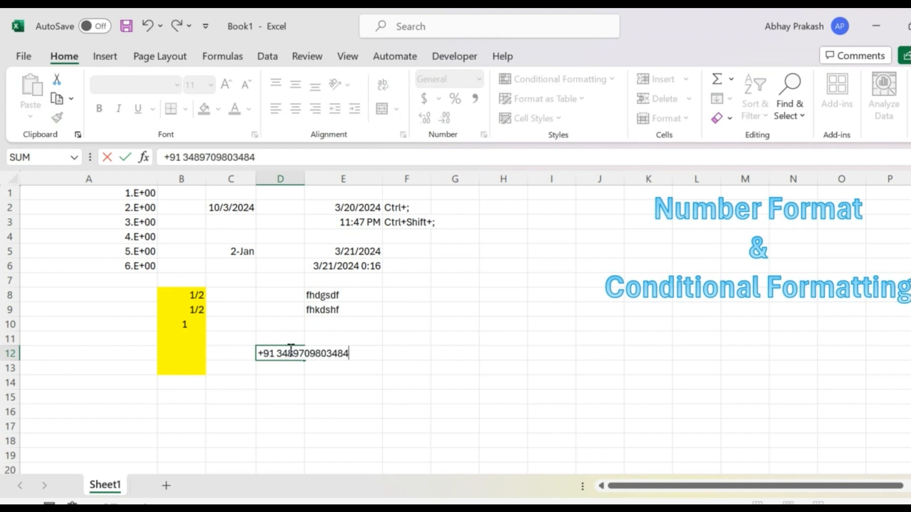
pyautogui.press('Return')
pyautogui.press('Return')
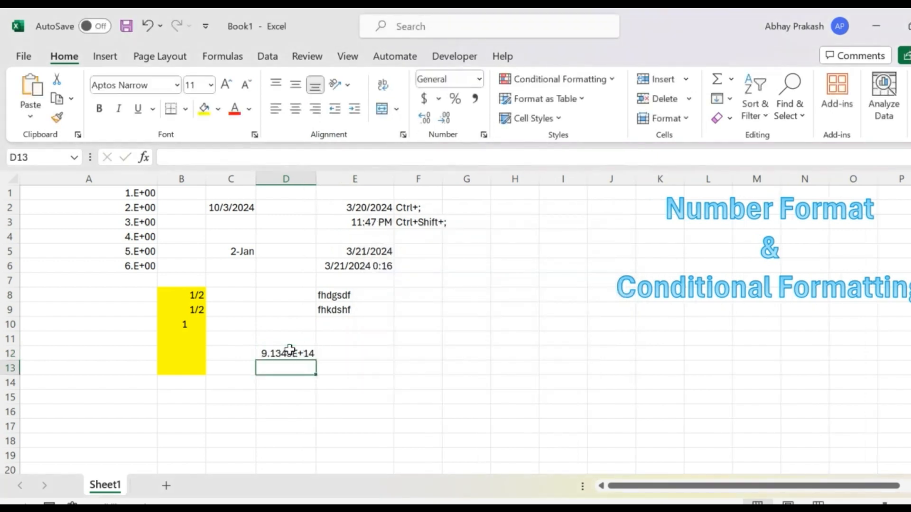
# Apply the Special number format with the Social Security Number type to the sample number in D12.
pyautogui.click(483, 134)
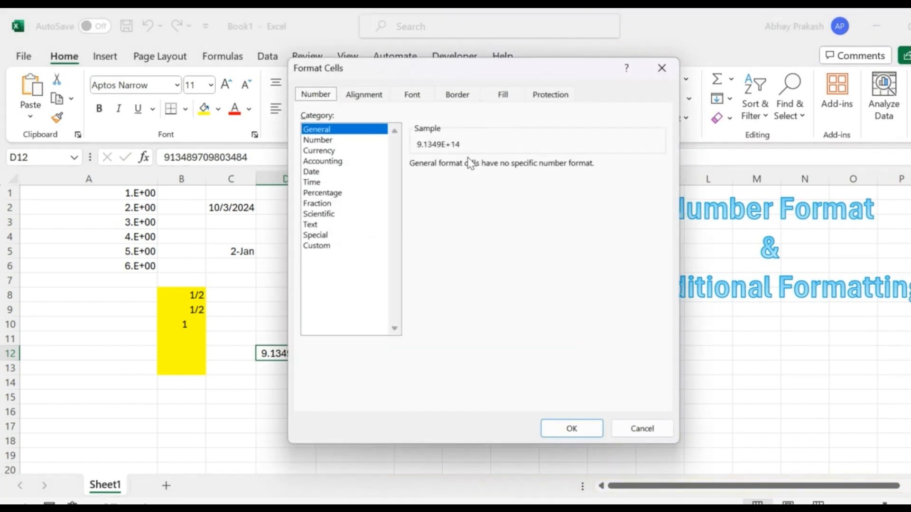
pyautogui.click(327, 235)
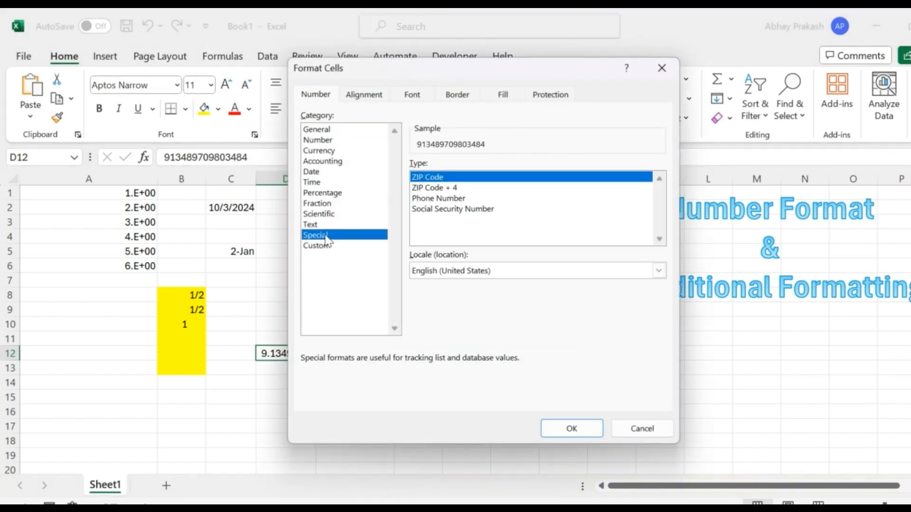
pyautogui.click(465, 206)
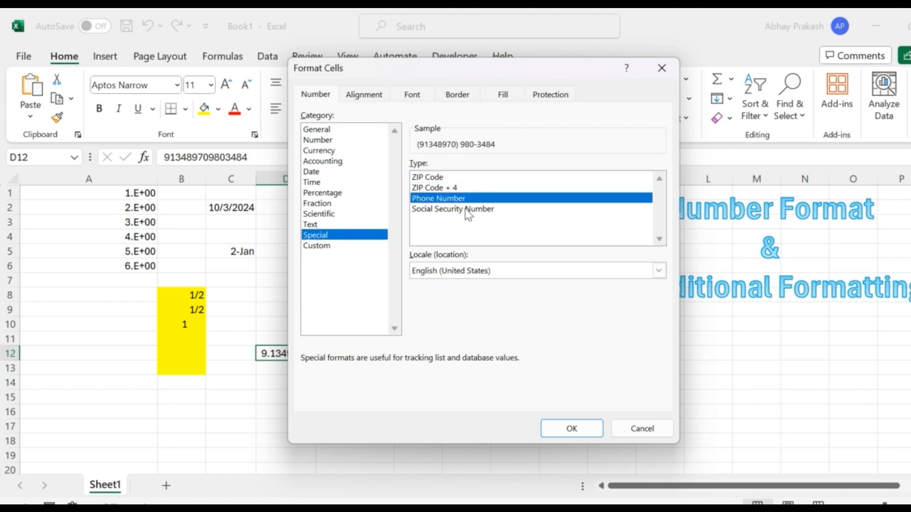
pyautogui.click(456, 215)
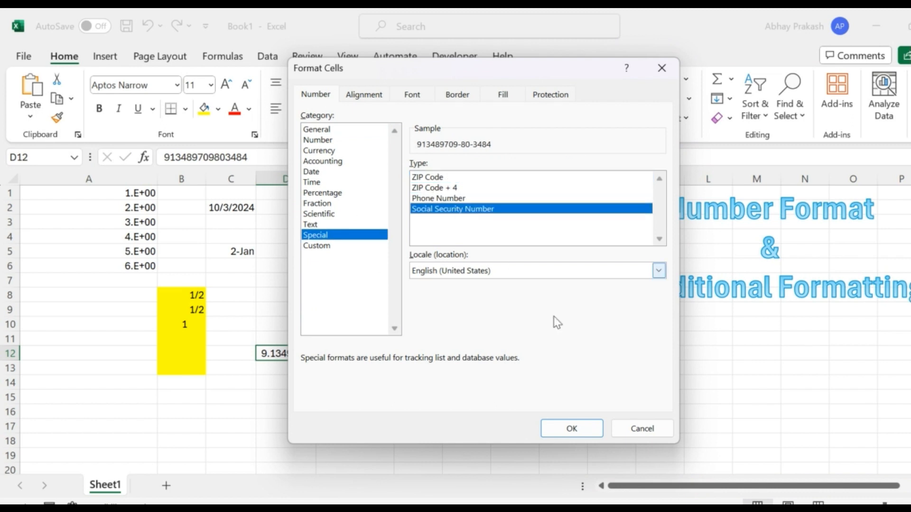
pyautogui.click(581, 430)
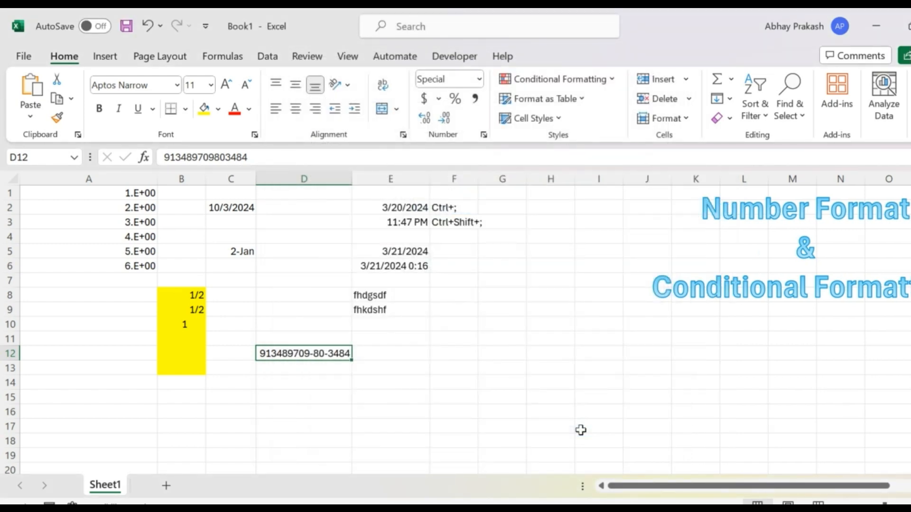
# Review the Custom category's list of format codes for D12, keeping its 000-00-0000 code.
pyautogui.click(484, 136)
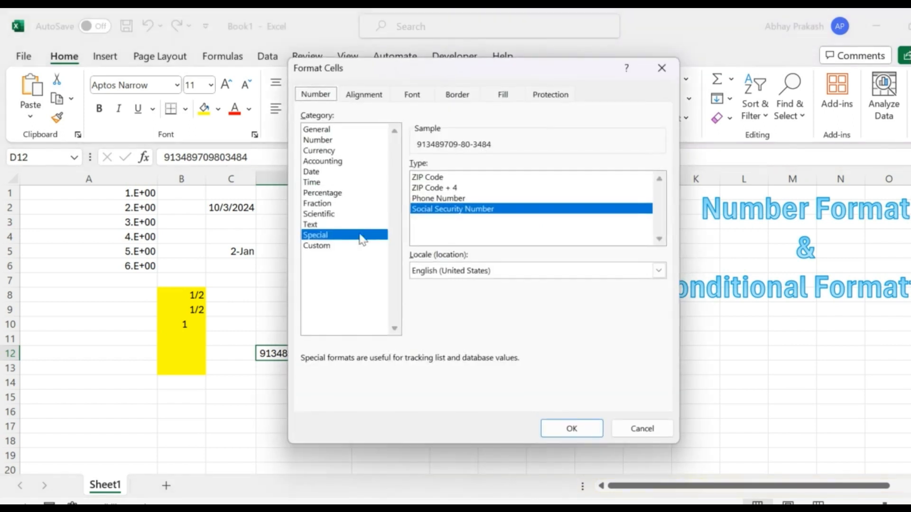
pyautogui.click(330, 247)
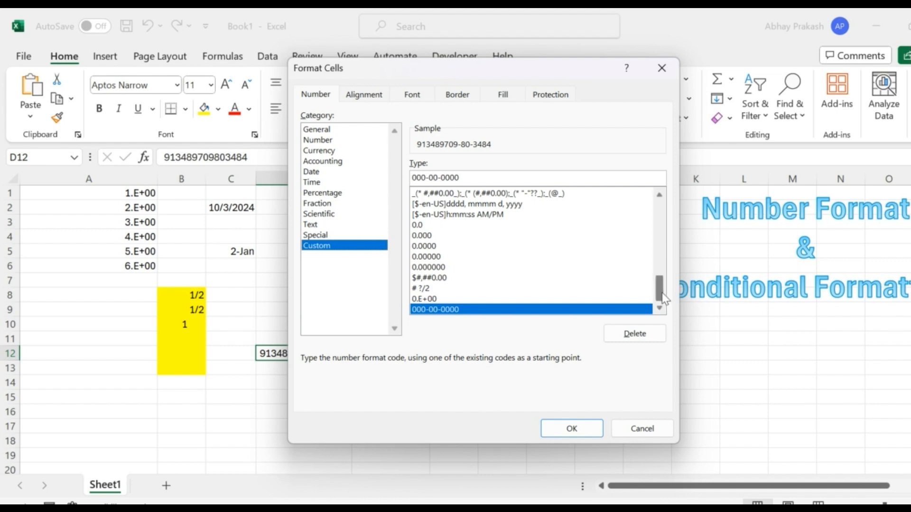
pyautogui.moveTo(661, 292); pyautogui.dragTo(656, 234)
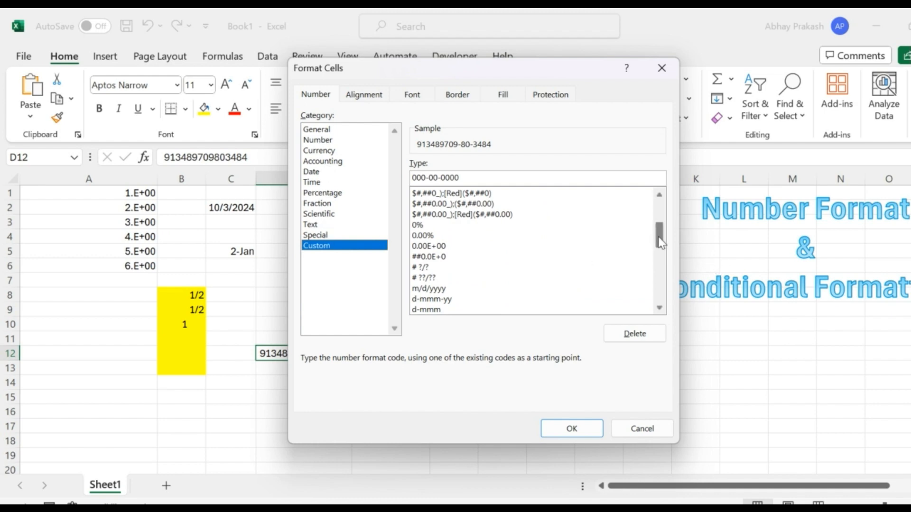
pyautogui.moveTo(659, 237); pyautogui.dragTo(666, 303)
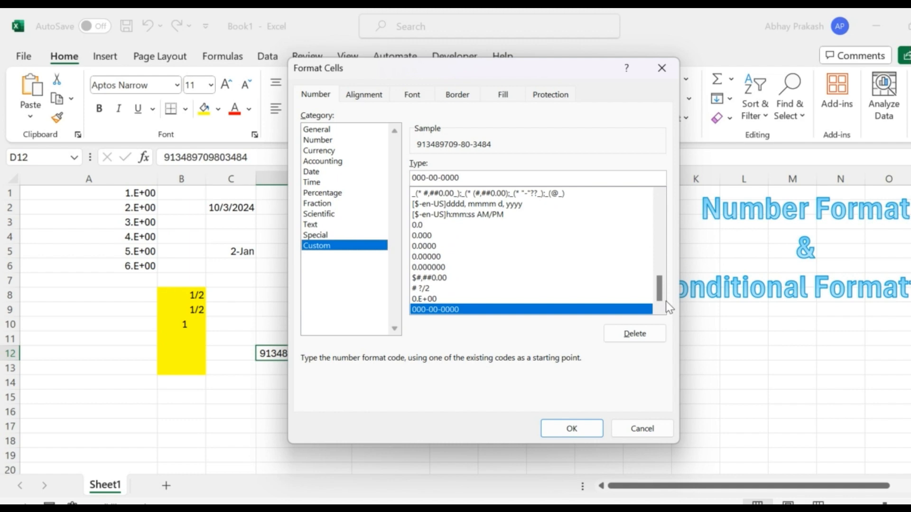
pyautogui.click(572, 428)
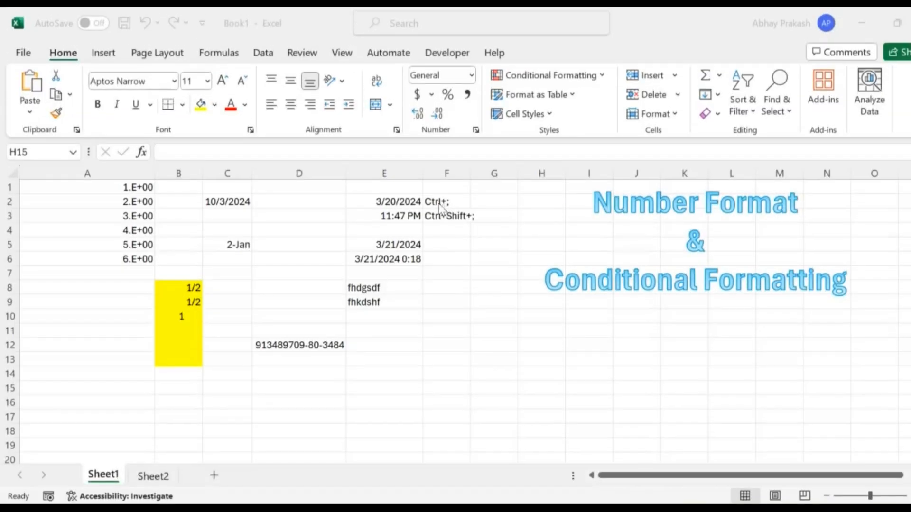
# Clear all contents and formatting from the range A1:G18 on Sheet1.
pyautogui.click(105, 189)
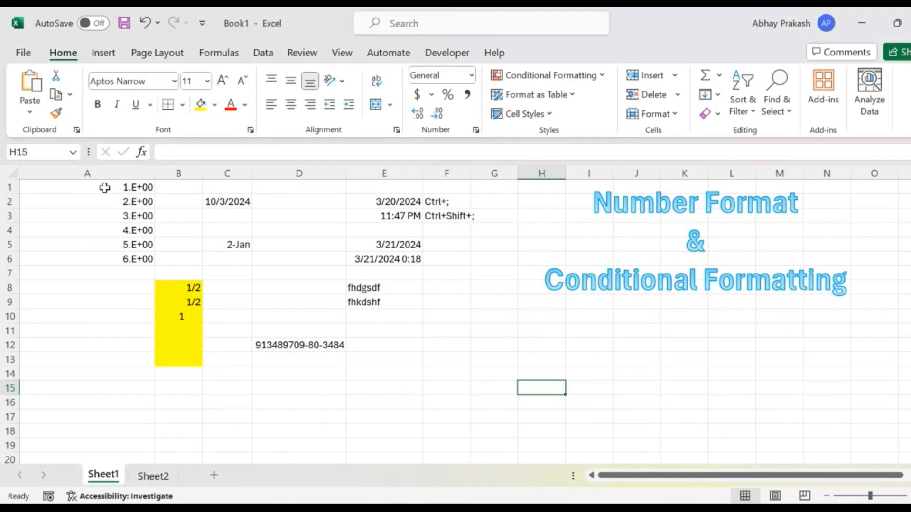
pyautogui.click(43, 192)
pyautogui.hotkey('shift', 'Right')
pyautogui.hotkey('shift', 'Right')
pyautogui.hotkey('shift', 'Right')
pyautogui.hotkey('shift', 'Right')
pyautogui.hotkey('shift', 'Right')
pyautogui.hotkey('shift', 'Right')
pyautogui.hotkey('shift', 'Down')
pyautogui.hotkey('shift', 'Down')
pyautogui.hotkey('shift', 'Down')
pyautogui.hotkey('shift', 'Down')
pyautogui.hotkey('shift', 'Down')
pyautogui.hotkey('shift', 'Down')
pyautogui.hotkey('shift', 'Down')
pyautogui.hotkey('shift', 'Down')
pyautogui.hotkey('shift', 'Down')
pyautogui.hotkey('shift', 'Down')
pyautogui.hotkey('shift', 'Down')
pyautogui.hotkey('shift', 'Down')
pyautogui.hotkey('shift', 'Down')
pyautogui.hotkey('shift', 'Down')
pyautogui.hotkey('shift', 'Down')
pyautogui.hotkey('shift', 'Down')
pyautogui.hotkey('shift', 'Down')
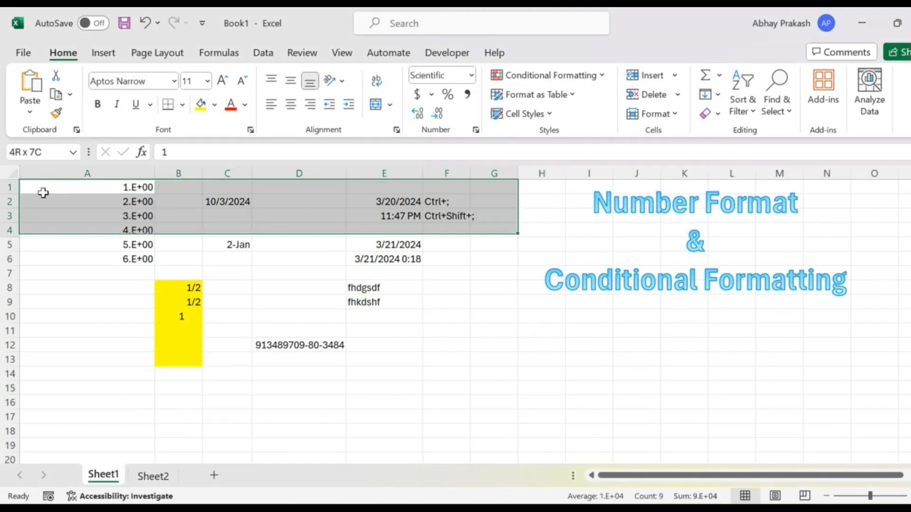
pyautogui.press('Delete')
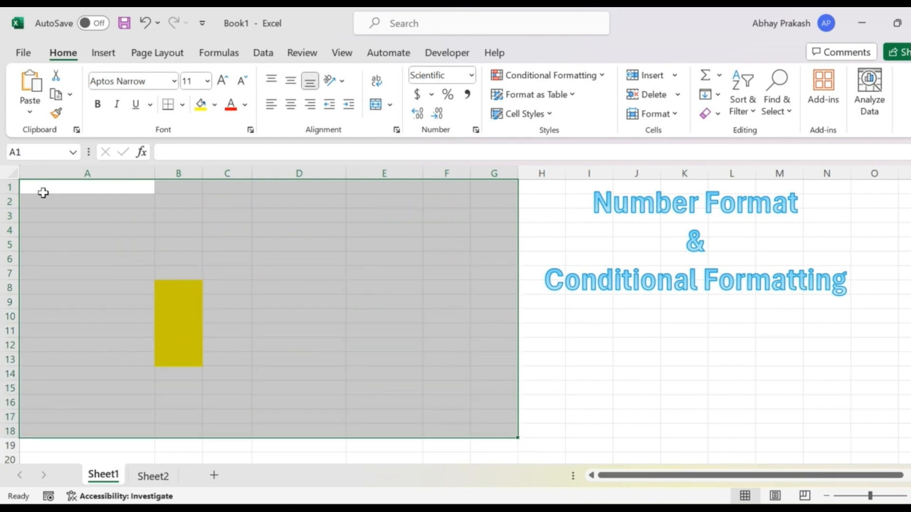
pyautogui.hotkey('alt', 'e')
pyautogui.press('a')
pyautogui.press('a')
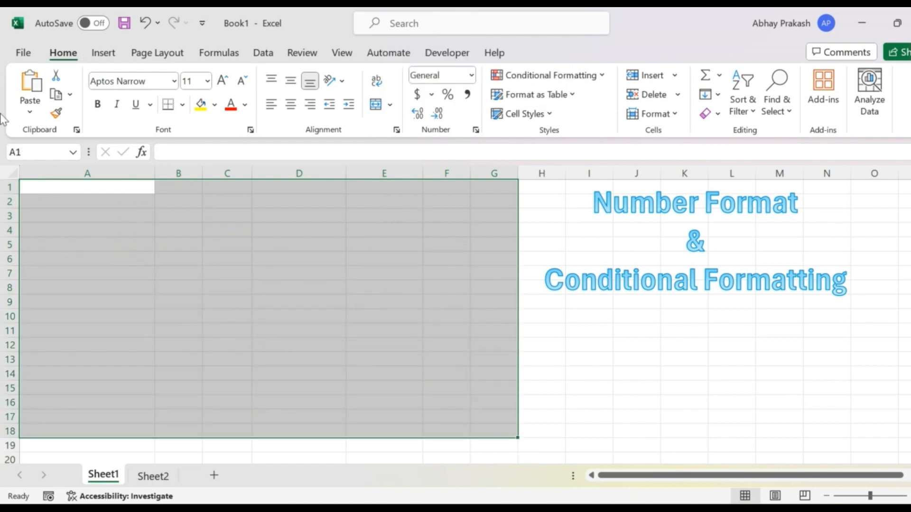
# Enter the column header Name in cell A1.
pyautogui.click(70, 194)
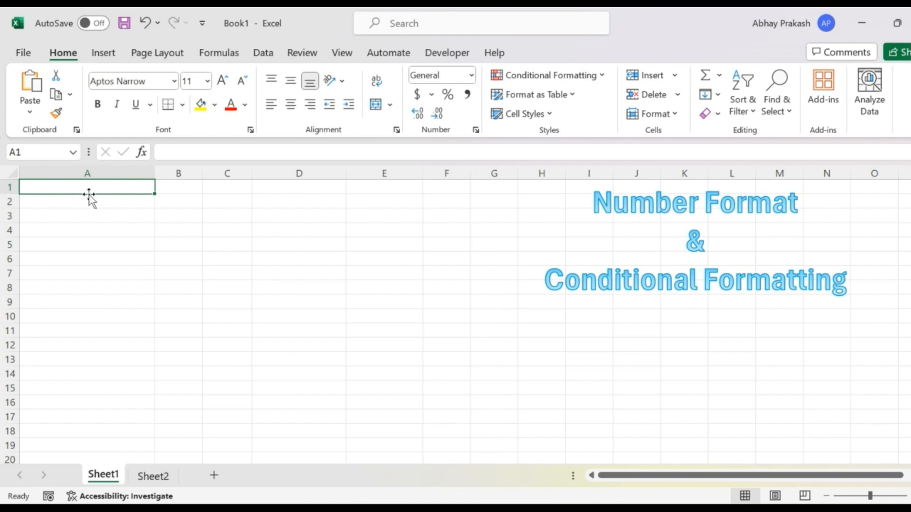
pyautogui.write('Name')
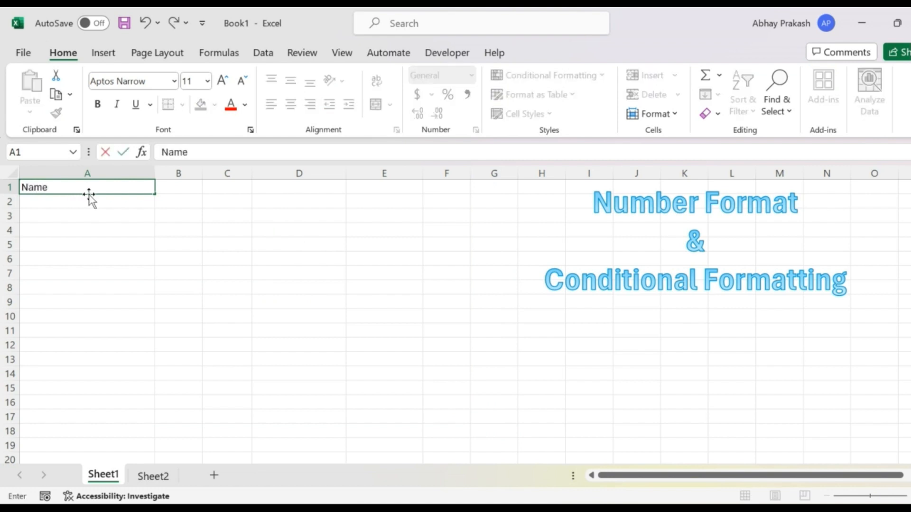
pyautogui.press('Return')
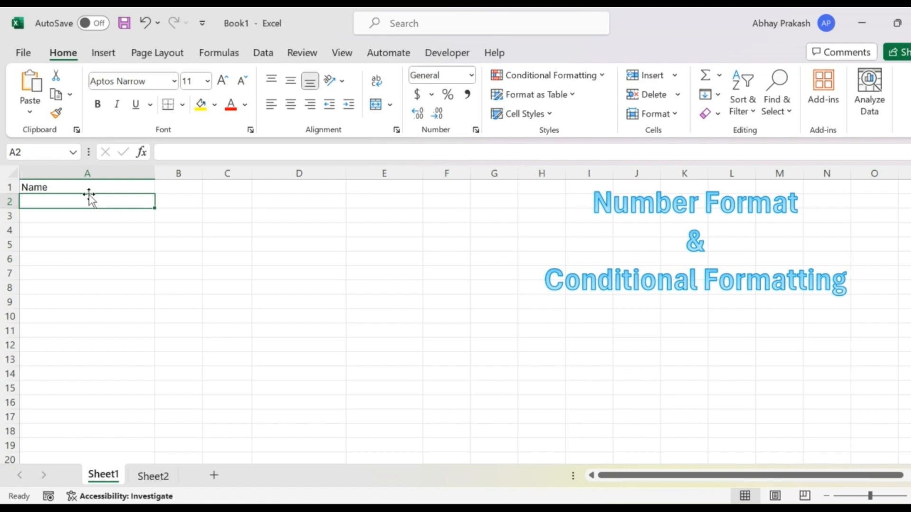
# Enter five sample first names below the Name header in A2:A6.
pyautogui.write('Anil')
pyautogui.press('Return')
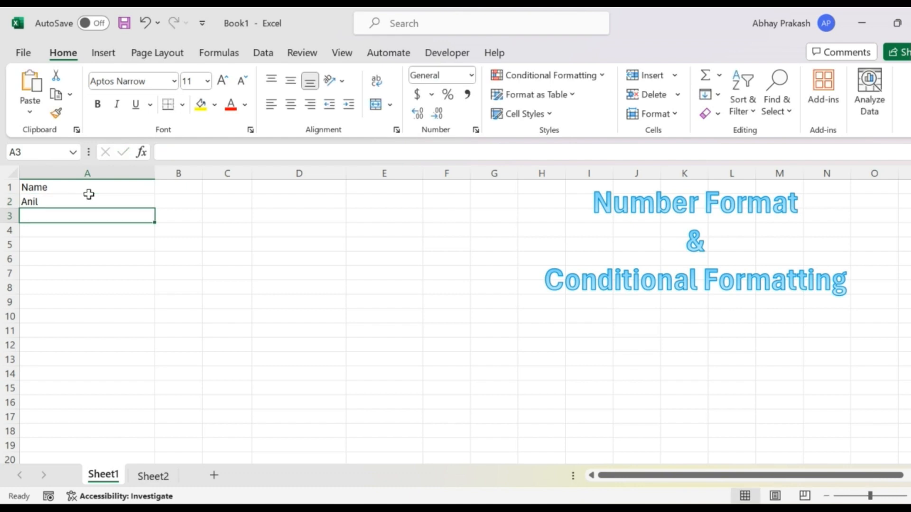
pyautogui.write('Sunil')
pyautogui.press('Return')
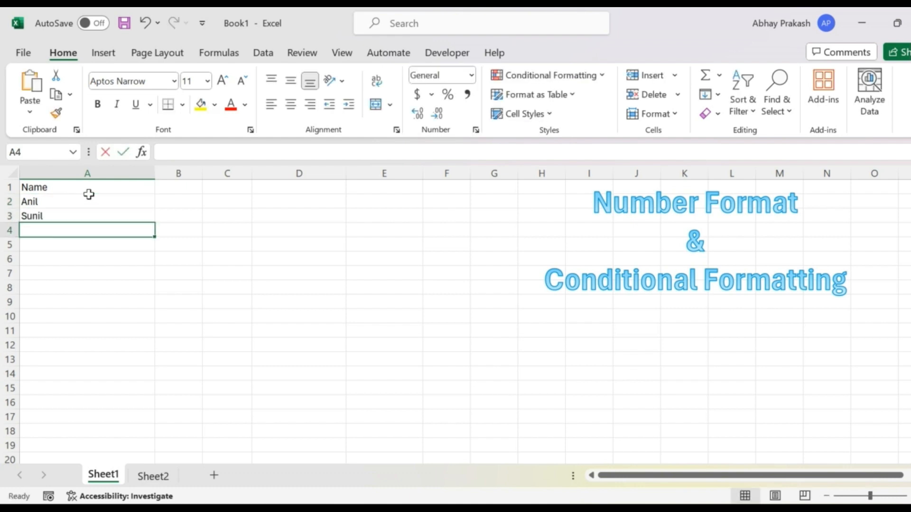
pyautogui.write('Rajesh')
pyautogui.press('Return')
pyautogui.write('Sure')
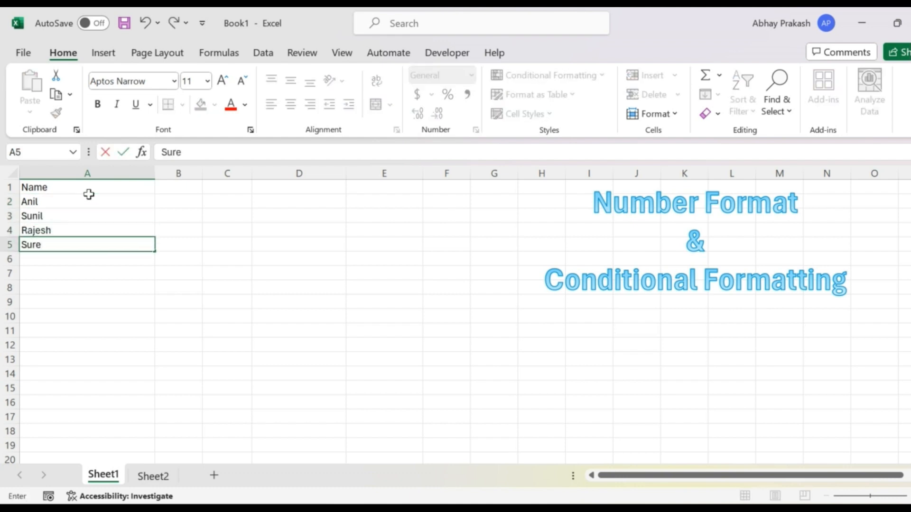
pyautogui.write('sh')
pyautogui.press('Return')
pyautogui.write('De')
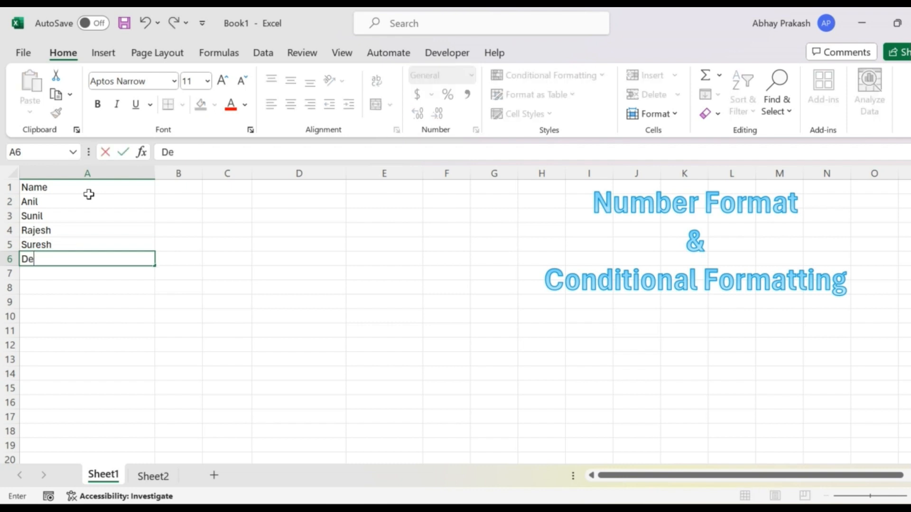
pyautogui.write('epak')
pyautogui.press('Return')
# Apply the custom number format "Mr."@ to the names in A2:A6 to add the title prefix.
pyautogui.press('Up')
pyautogui.press('Up')
pyautogui.press('Up')
pyautogui.press('Up')
pyautogui.press('Up')
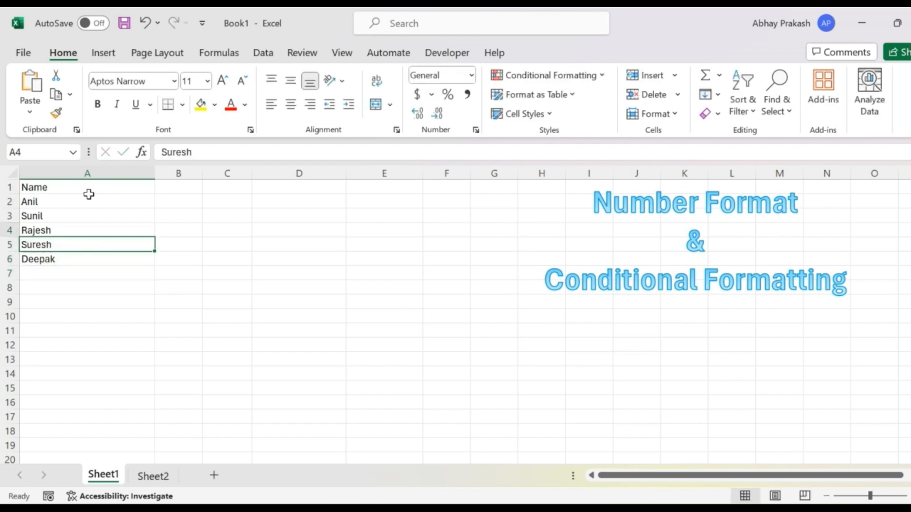
pyautogui.hotkey('shift', 'Down')
pyautogui.hotkey('shift', 'Down')
pyautogui.hotkey('shift', 'Down')
pyautogui.hotkey('shift', 'Down')
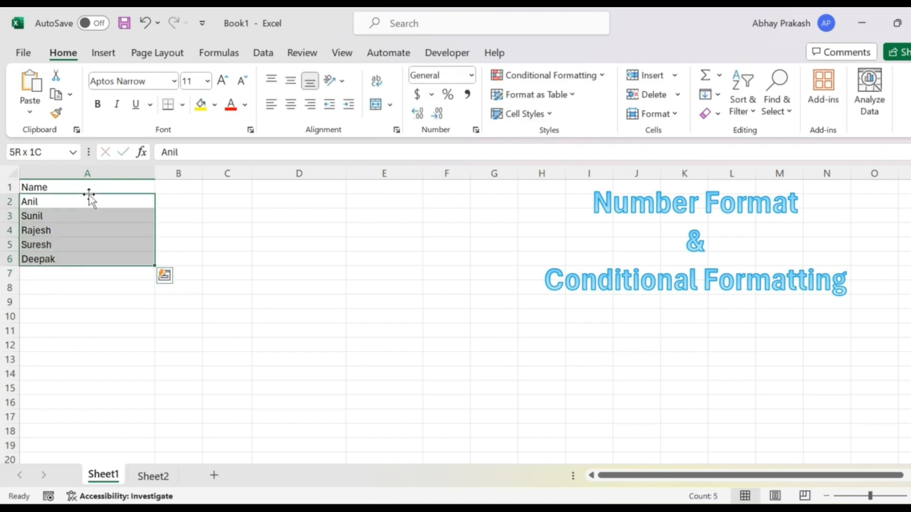
pyautogui.click(477, 130)
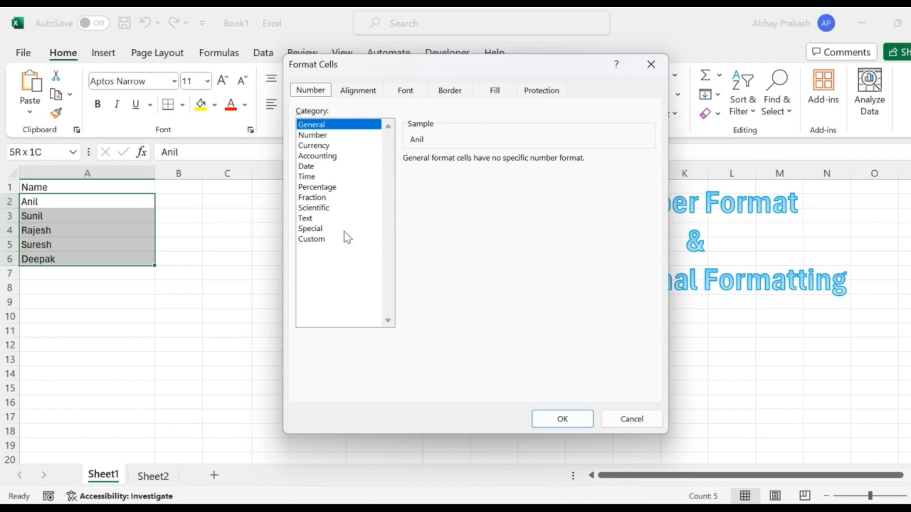
pyautogui.click(317, 240)
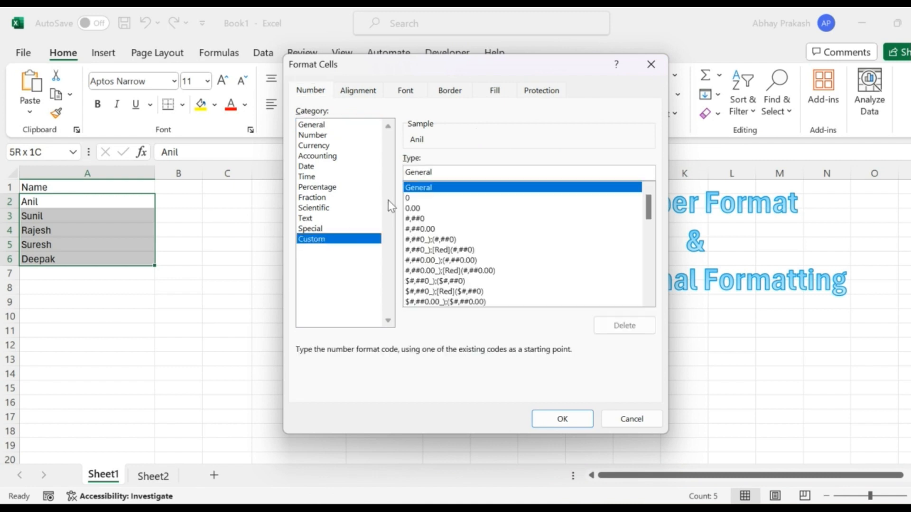
pyautogui.click(426, 172)
pyautogui.press('BackSpace')
pyautogui.press('BackSpace')
pyautogui.press('BackSpace')
pyautogui.press('BackSpace')
pyautogui.press('BackSpace')
pyautogui.press('BackSpace')
pyautogui.press('BackSpace')
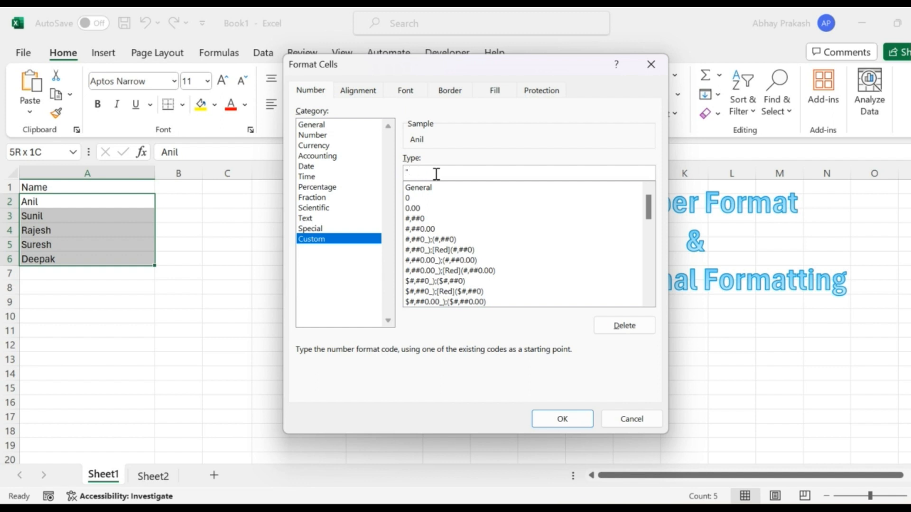
pyautogui.write('"Mr."@')
pyautogui.click(560, 421)
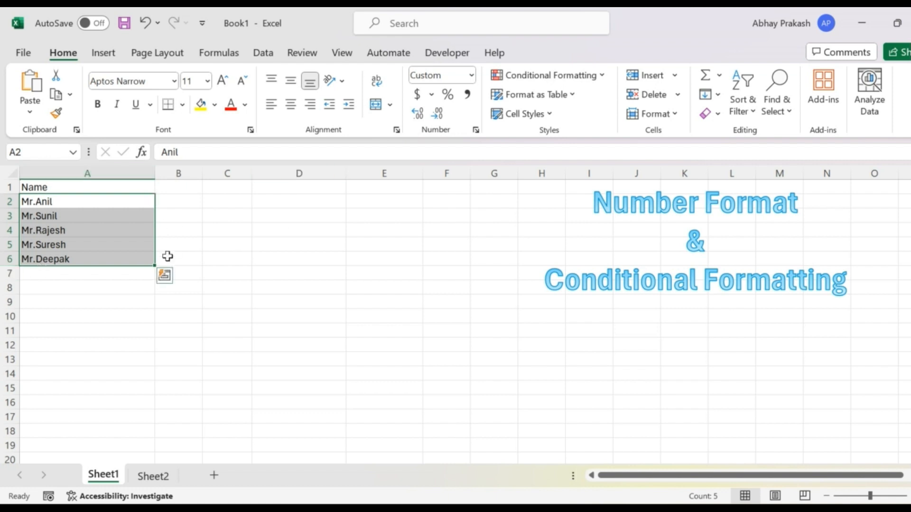
# Review the custom format code applied to the names in A2:A6 without changing it.
pyautogui.click(475, 131)
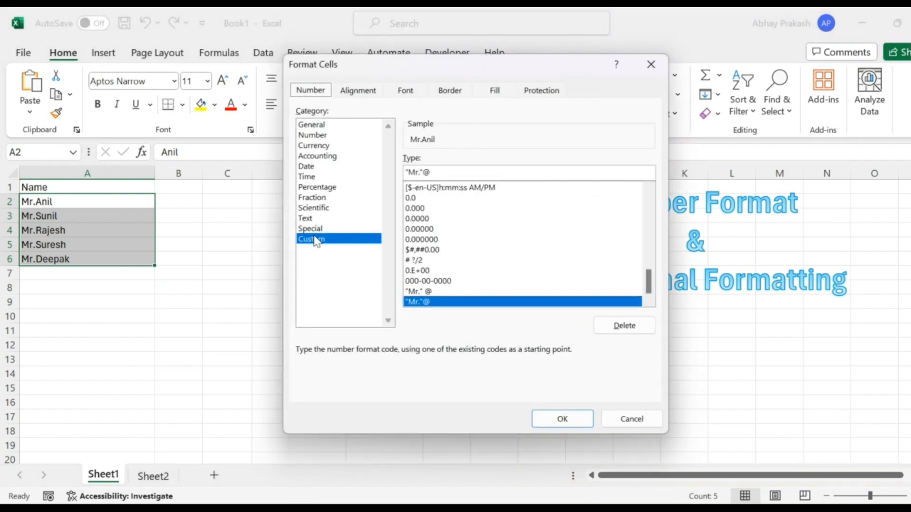
pyautogui.click(651, 64)
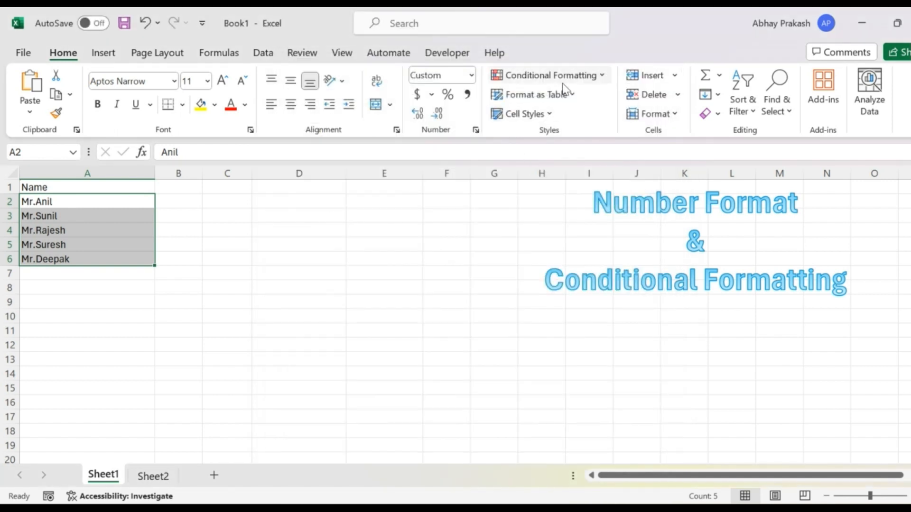
pyautogui.click(196, 257)
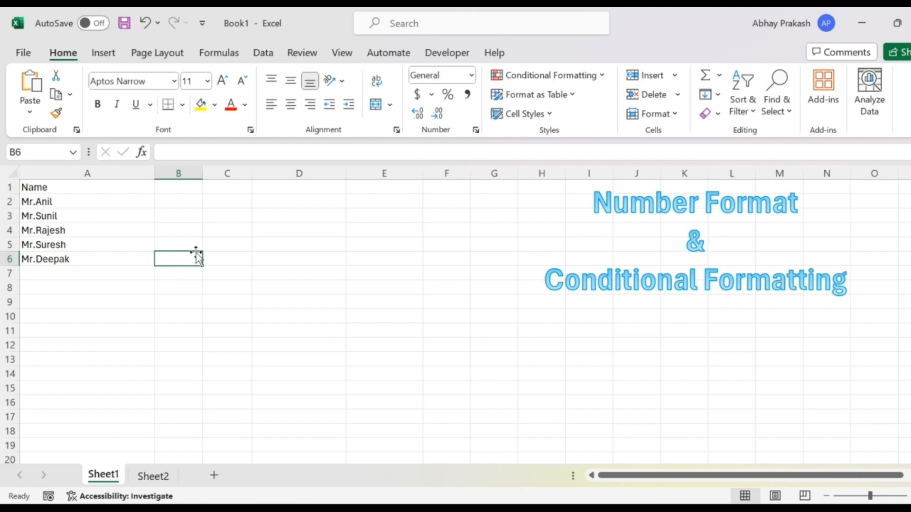
# Copy the custom title-prefix format from A6 to the empty cells A7:A10 with Format Painter.
pyautogui.click(60, 273)
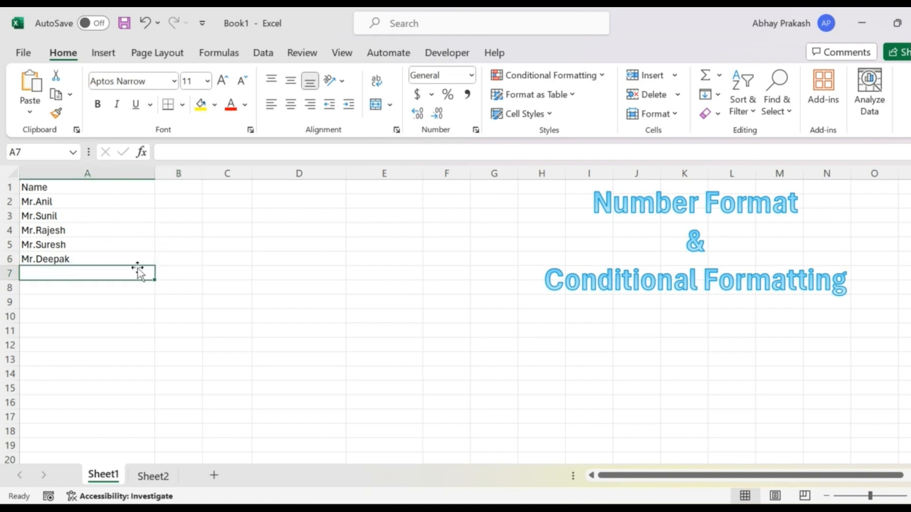
pyautogui.click(96, 257)
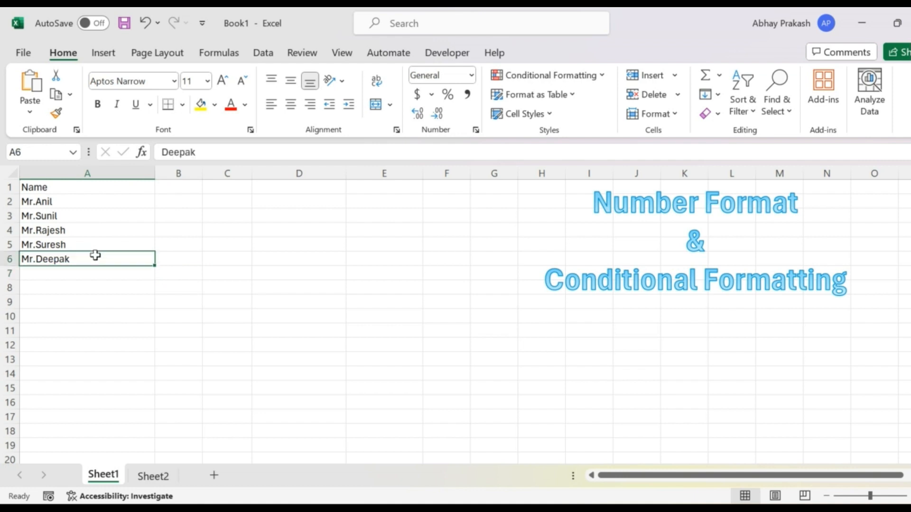
pyautogui.click(56, 113)
pyautogui.click(55, 274)
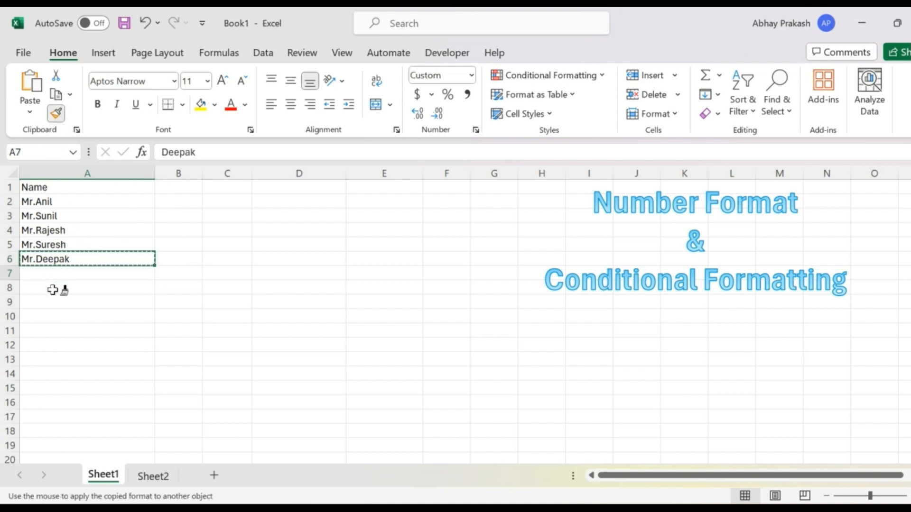
pyautogui.moveTo(52, 290); pyautogui.dragTo(53, 313)
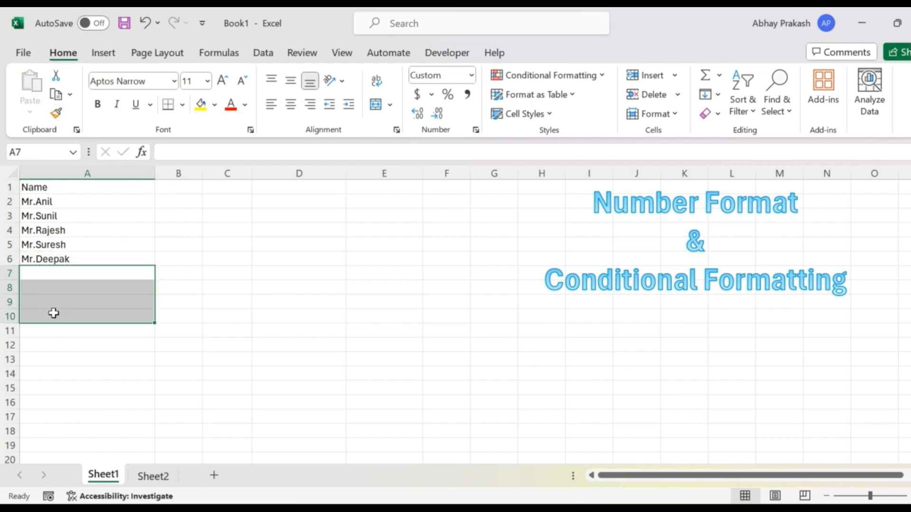
# Copy the custom title-prefix format from A7:A10 to the empty cells A11:A14 with Format Painter.
pyautogui.click(56, 114)
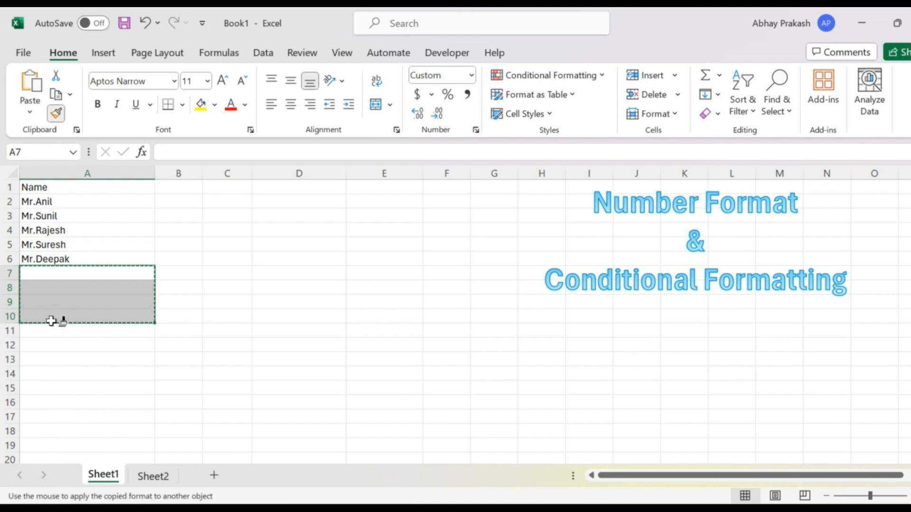
pyautogui.click(48, 327)
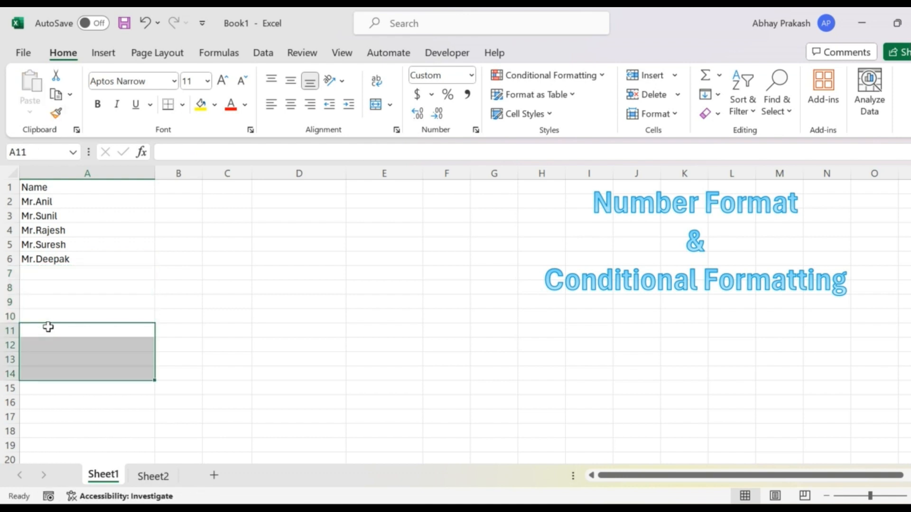
# Enter three more sample first names in A7:A9, without typing the title prefix.
pyautogui.press('Up')
pyautogui.press('Up')
pyautogui.press('Up')
pyautogui.press('Up')
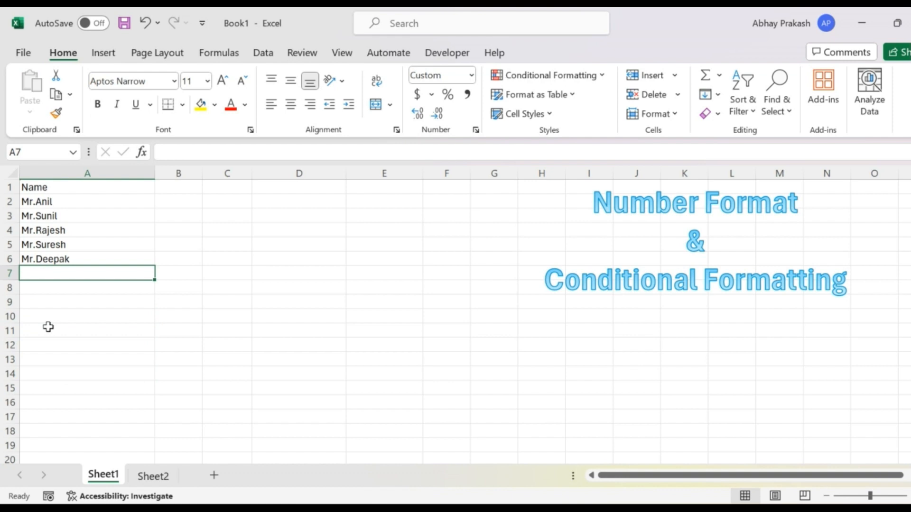
pyautogui.write('Pradeep')
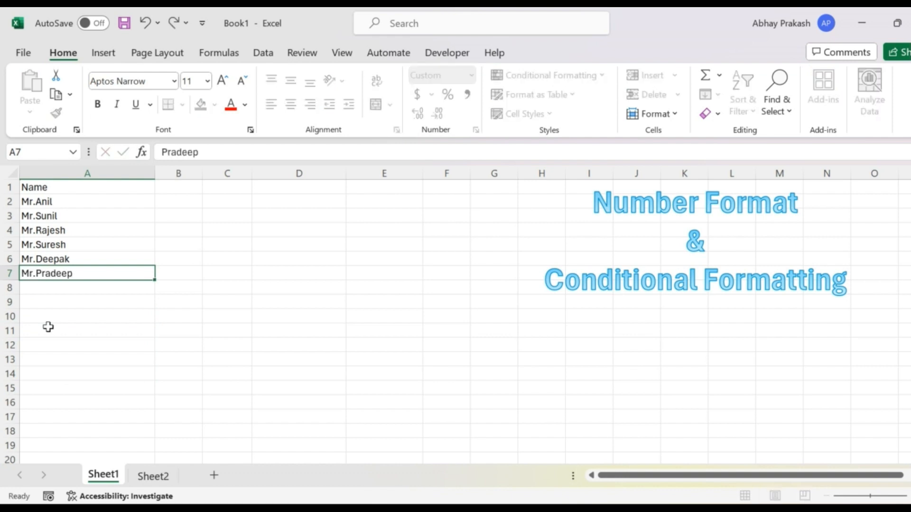
pyautogui.press('Return')
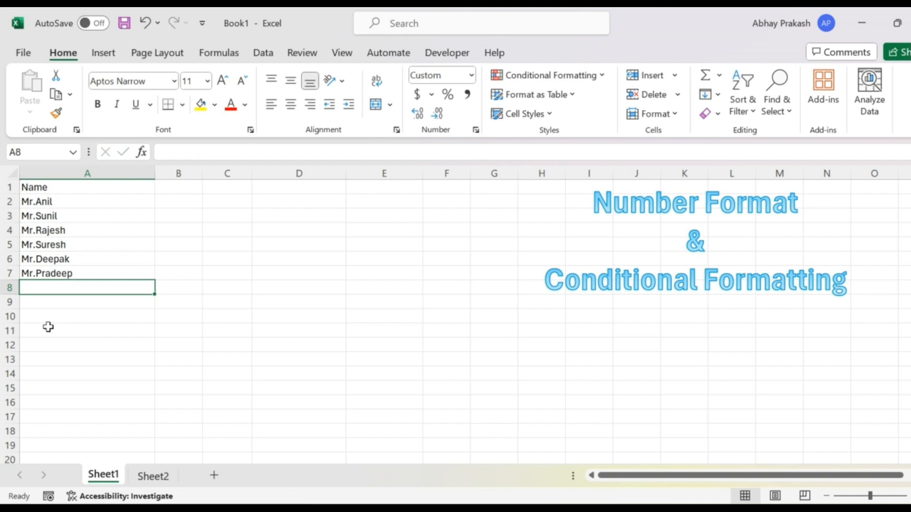
pyautogui.write('Raj')
pyautogui.press('BackSpace')
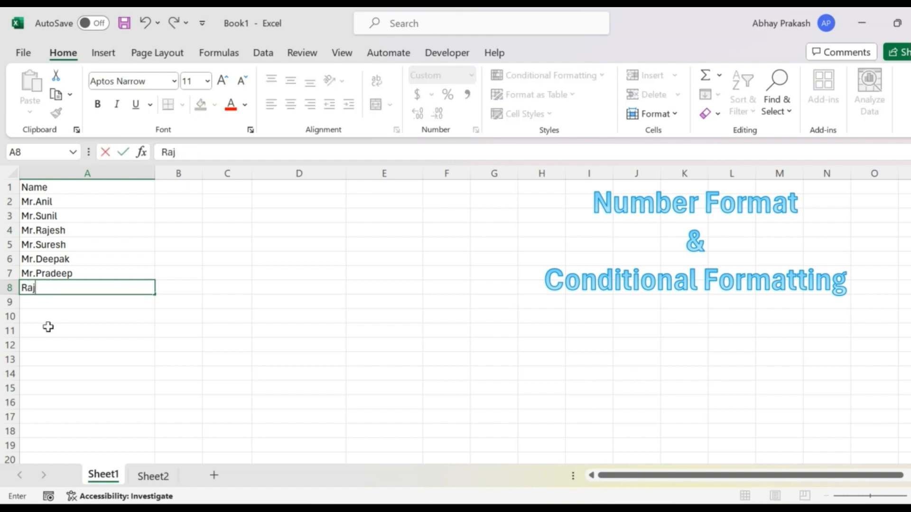
pyautogui.press('Return')
pyautogui.write('Mahesh')
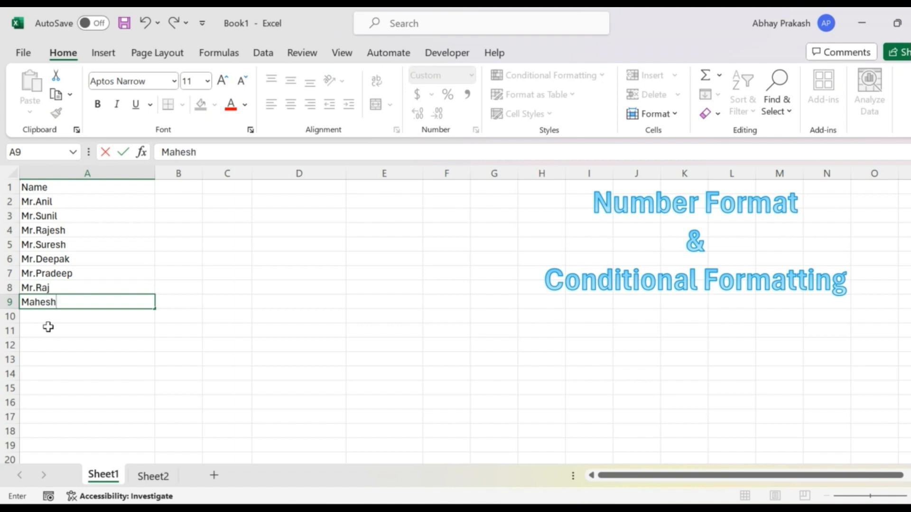
pyautogui.press('Return')
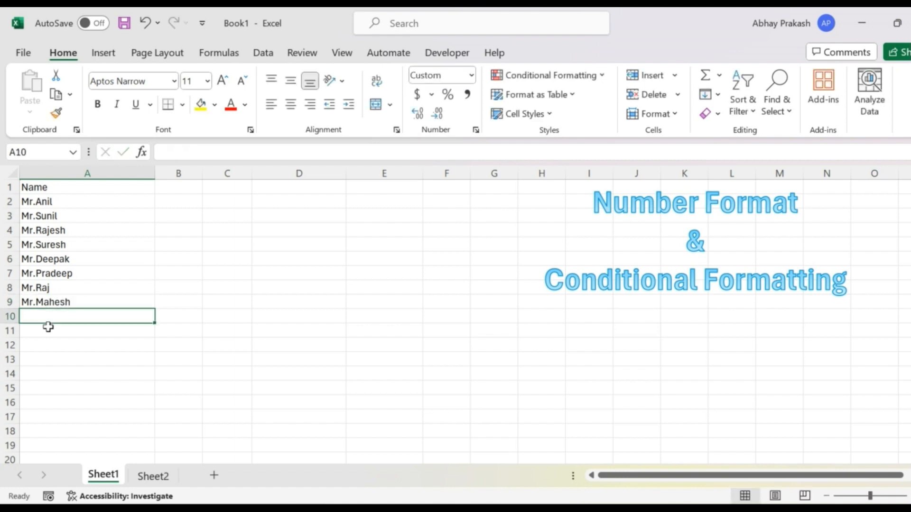
# Enter two more sample first names in A10:A11 to complete the name list.
pyautogui.write('Sagar')
pyautogui.press('Return')
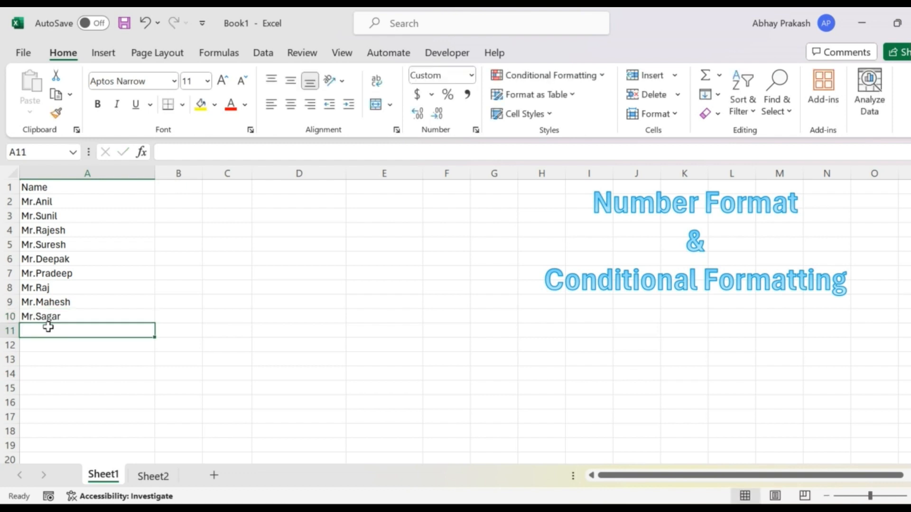
pyautogui.write('Punie')
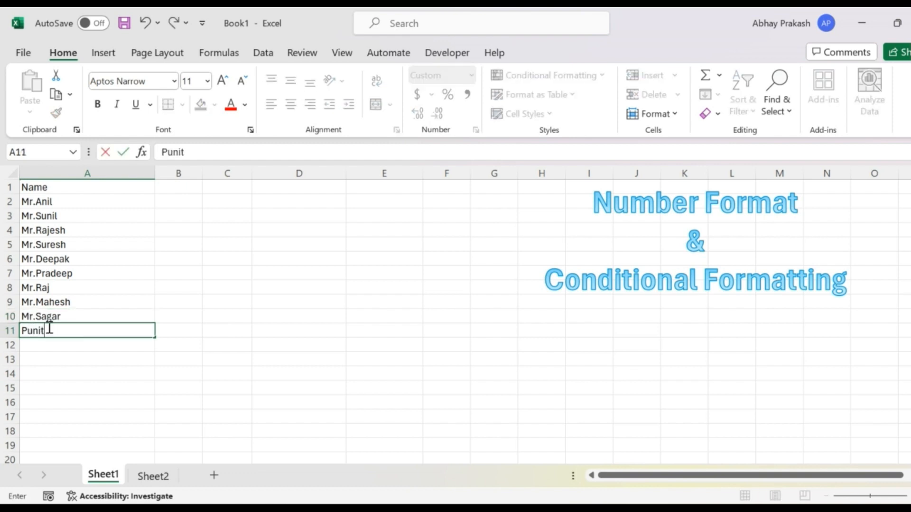
pyautogui.press('BackSpace')
pyautogui.press('BackSpace')
pyautogui.write('eet')
pyautogui.press('Return')
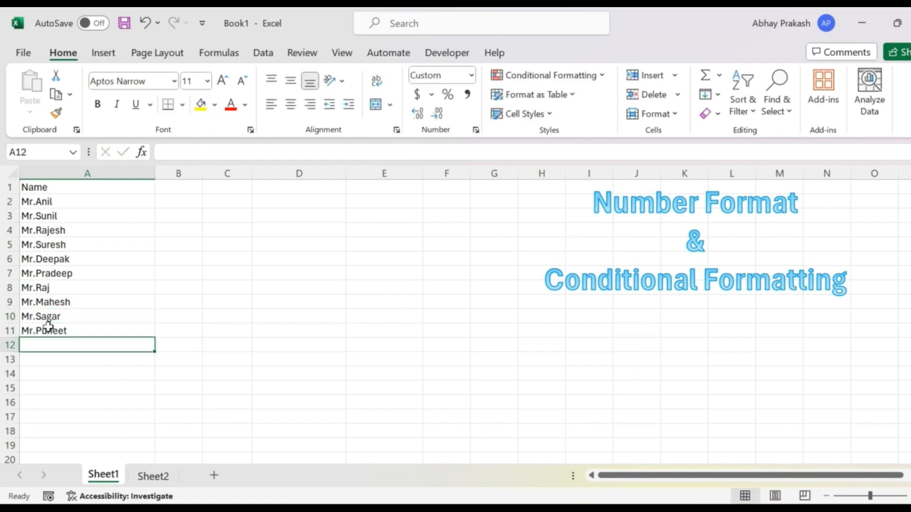
# Add the subject headers Hindi, English and Maths in B1:D1 beside the Name header.
pyautogui.click(174, 189)
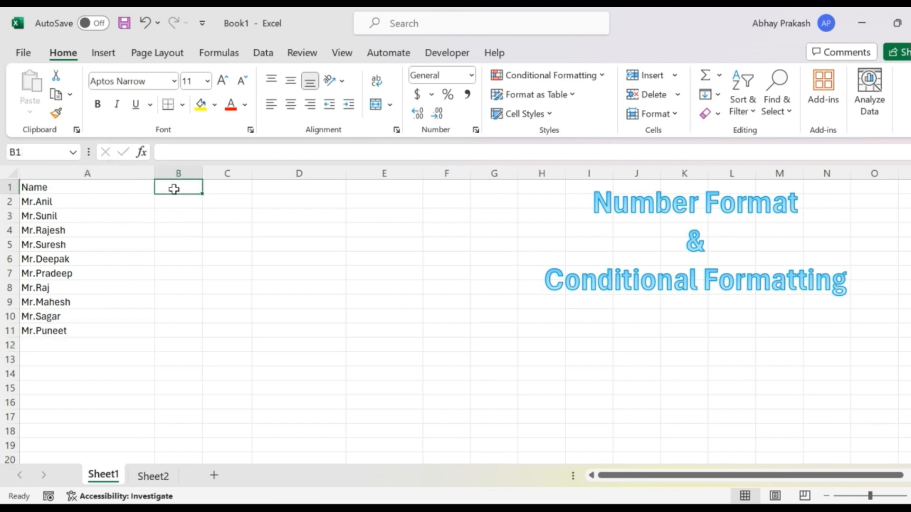
pyautogui.write('Hindi')
pyautogui.press('Tab')
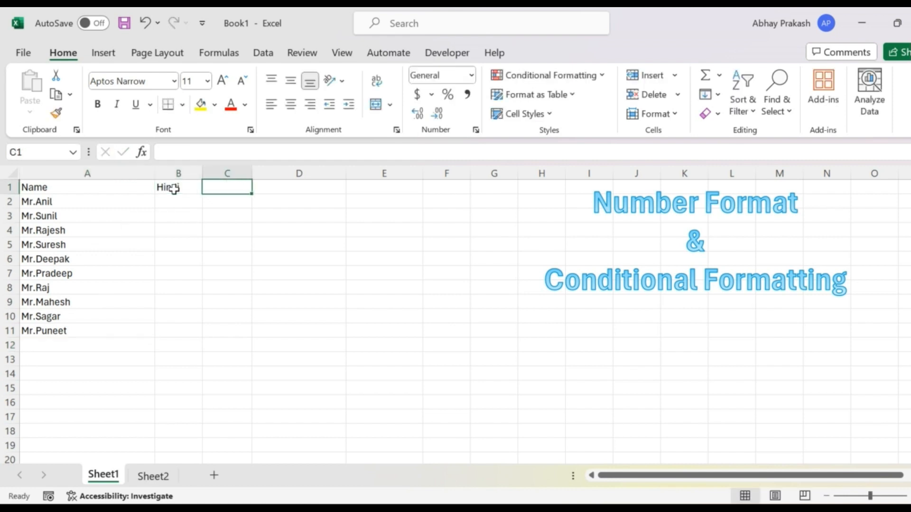
pyautogui.write('Englis')
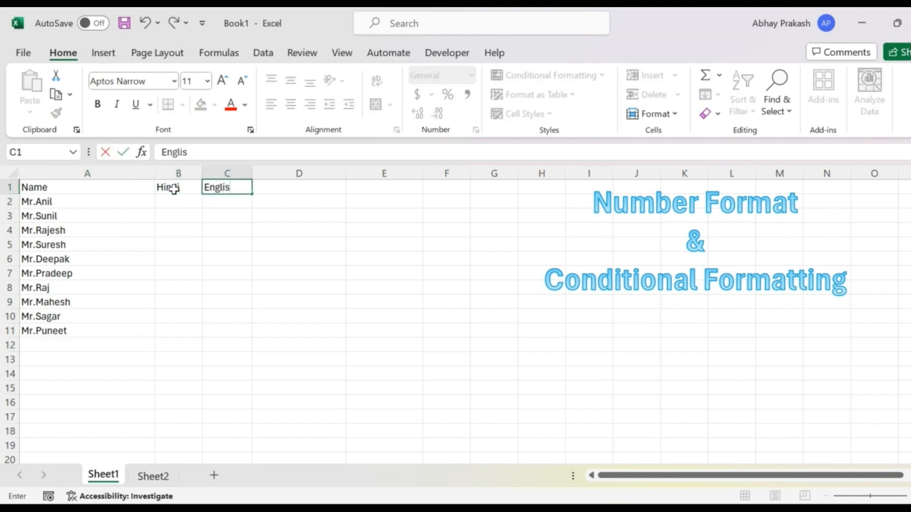
pyautogui.write('h')
pyautogui.press('Tab')
pyautogui.write('Mat')
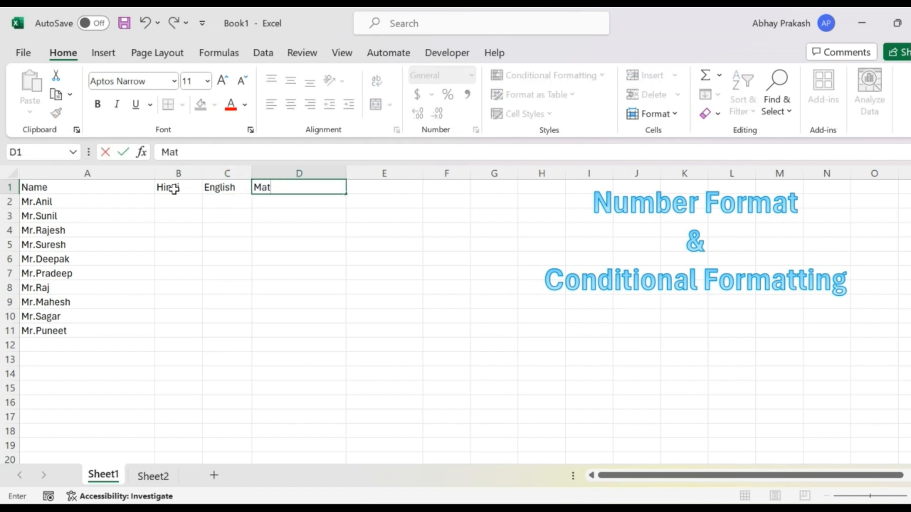
pyautogui.write('hs')
pyautogui.press('Return')
# Add the header Total in E1, beside the Maths header.
pyautogui.press('Right')
pyautogui.press('Right')
pyautogui.press('Up')
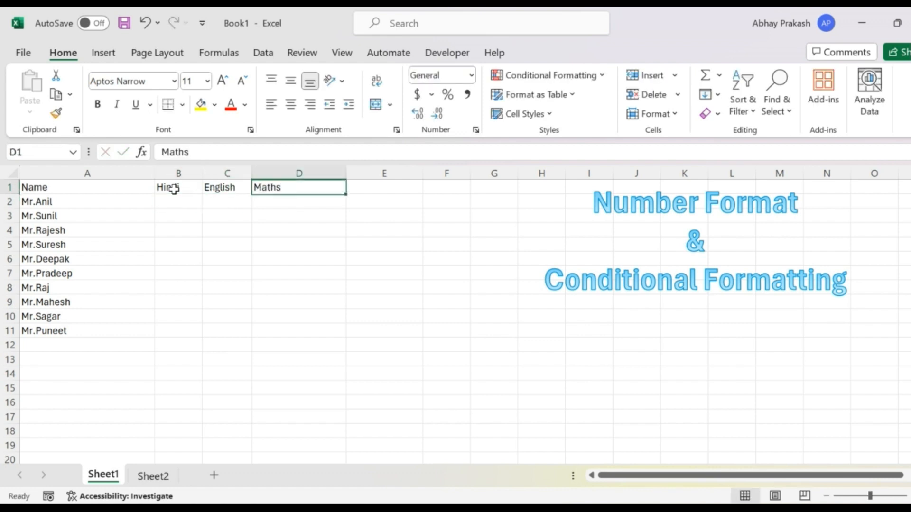
pyautogui.press('Right')
pyautogui.write('T')
pyautogui.write('al')
pyautogui.press('Return')
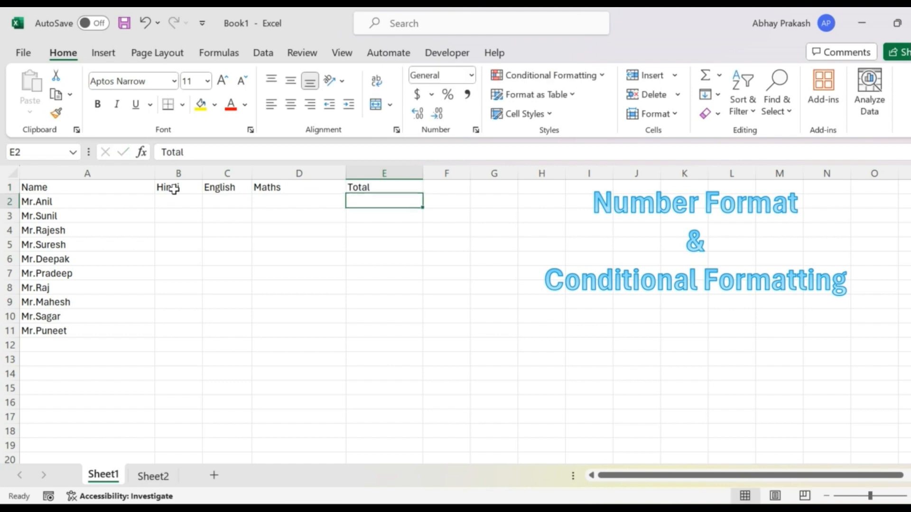
# Enter the first student's marks in row 2: 78 for Hindi, 70 for English and 20 for Maths.
pyautogui.press('Left')
pyautogui.press('Left')
pyautogui.press('Left')
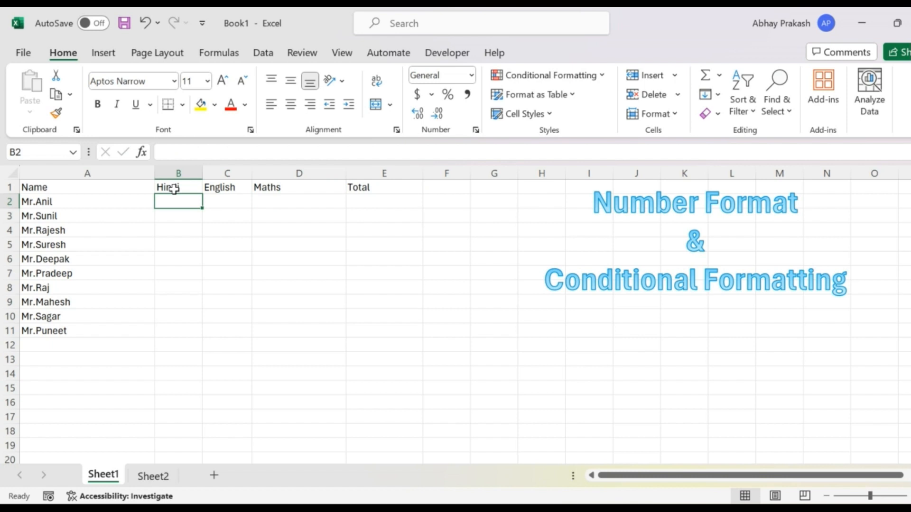
pyautogui.write('78')
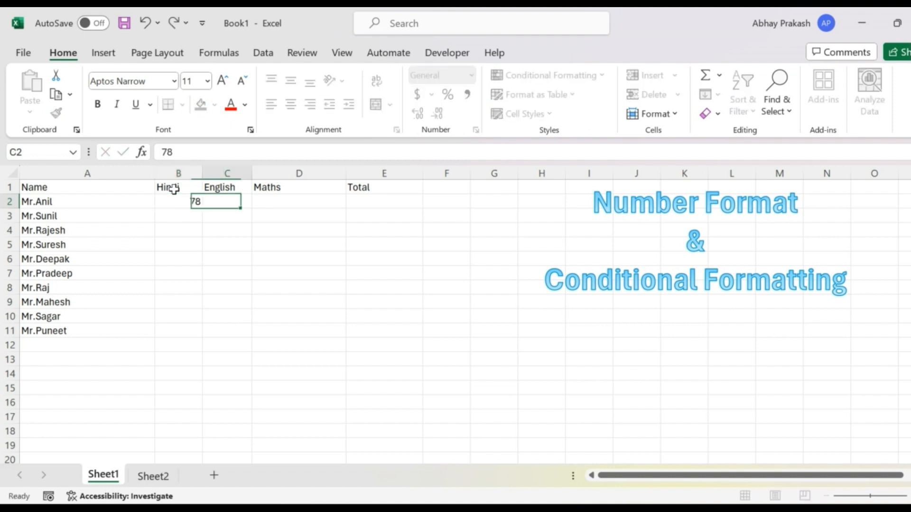
pyautogui.press('Tab')
pyautogui.write('70')
pyautogui.press('Tab')
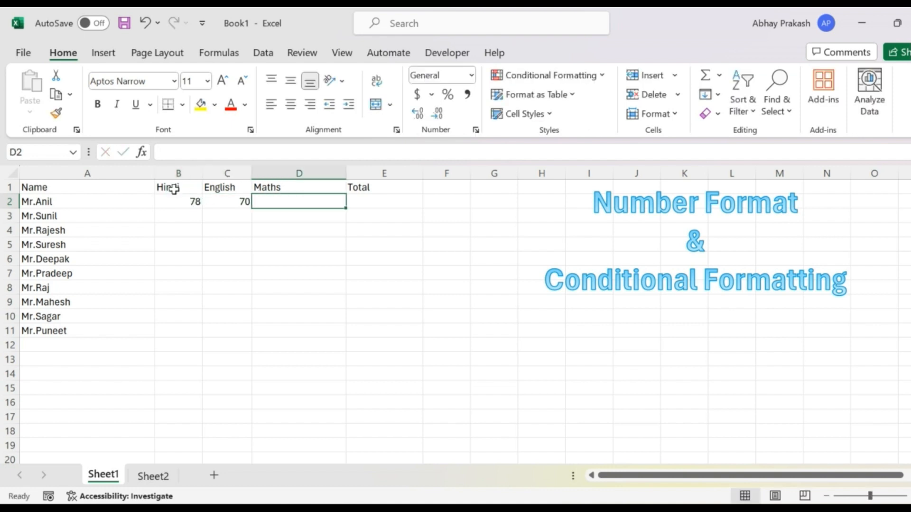
pyautogui.write('33')
pyautogui.press('BackSpace')
pyautogui.press('BackSpace')
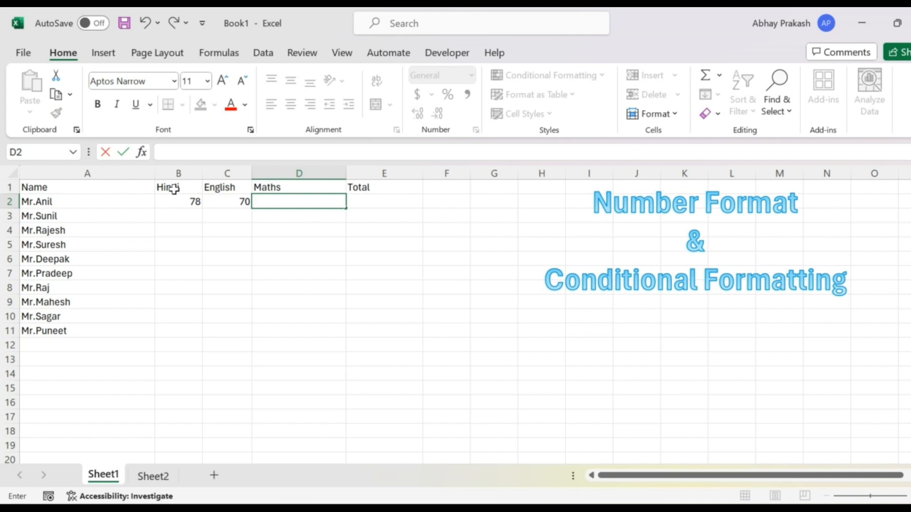
pyautogui.write('20')
pyautogui.press('Return')
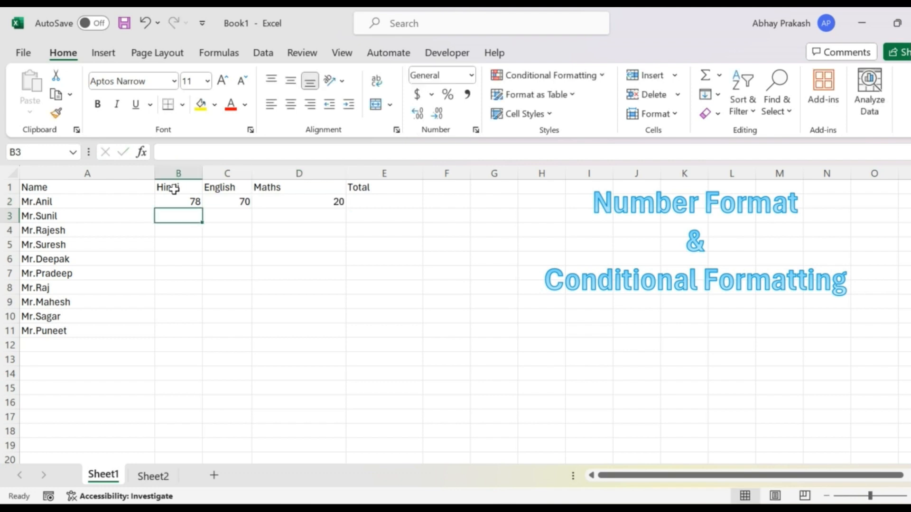
# Enter the second student's marks in row 3: 20 for Hindi, 25 for English and 30 for Maths.
pyautogui.write('20')
pyautogui.press('Tab')
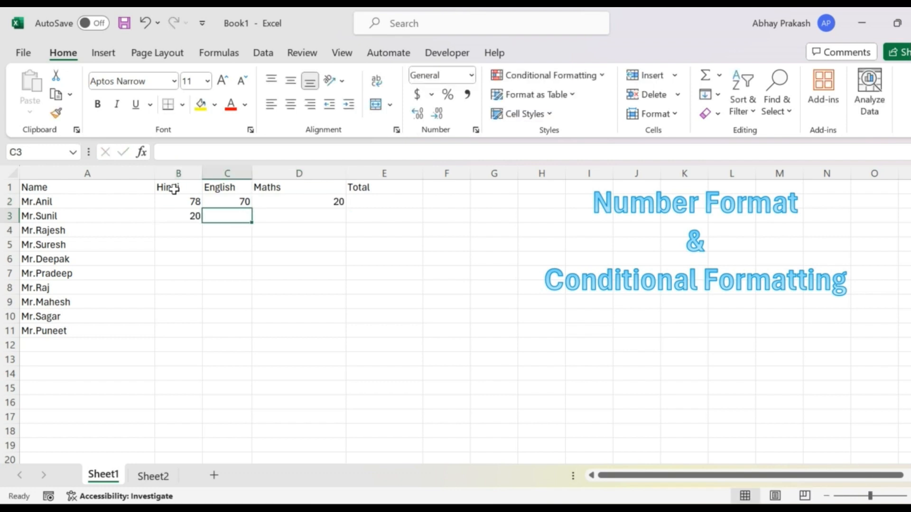
pyautogui.write('25')
pyautogui.press('Tab')
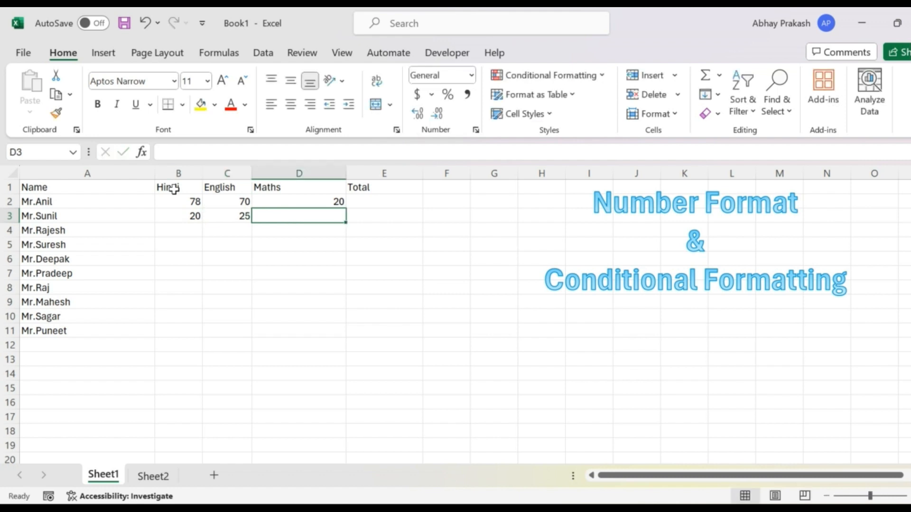
pyautogui.write('30')
pyautogui.press('Return')
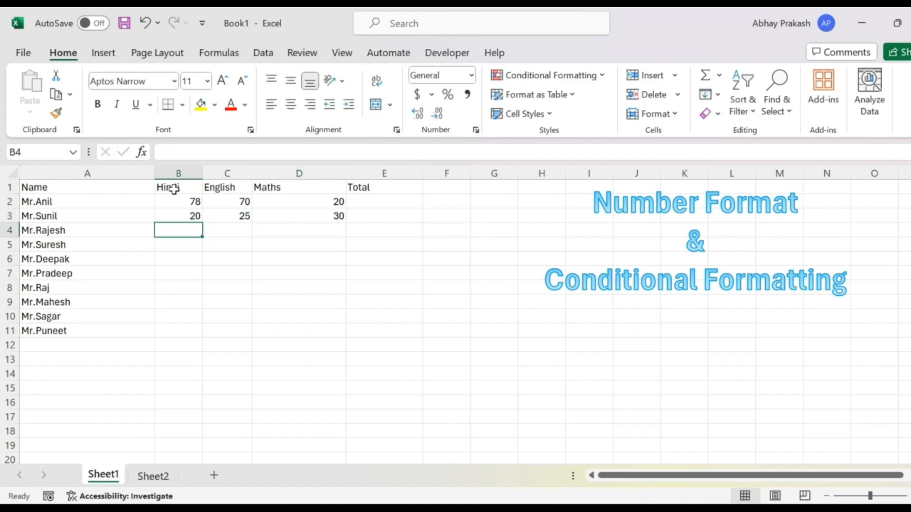
# Enter the Hindi marks 40, 4 and 56 in B4:B6.
pyautogui.write('40')
pyautogui.press('Return')
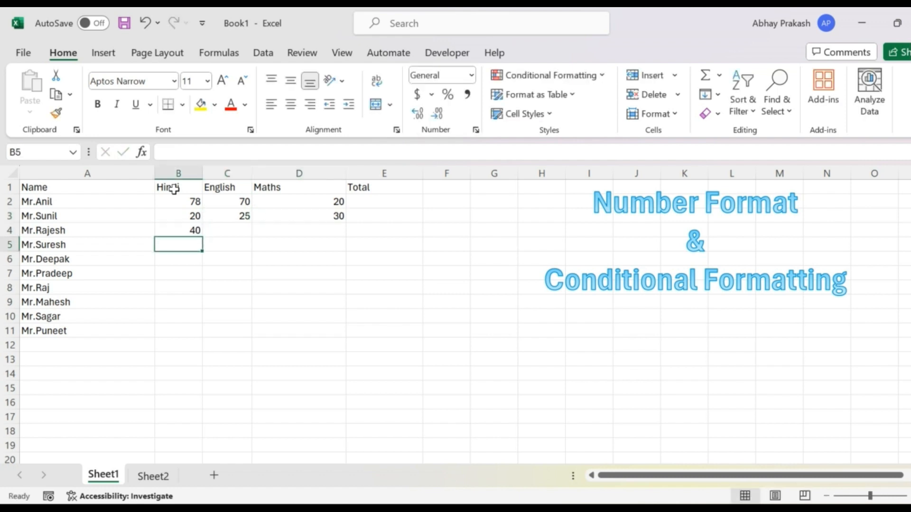
pyautogui.write('4')
pyautogui.press('Return')
pyautogui.press('Up')
pyautogui.press('Down')
pyautogui.write('56')
pyautogui.press('Return')
# Enter the Hindi marks 78 in B7 and 90 in B8.
pyautogui.write('7')
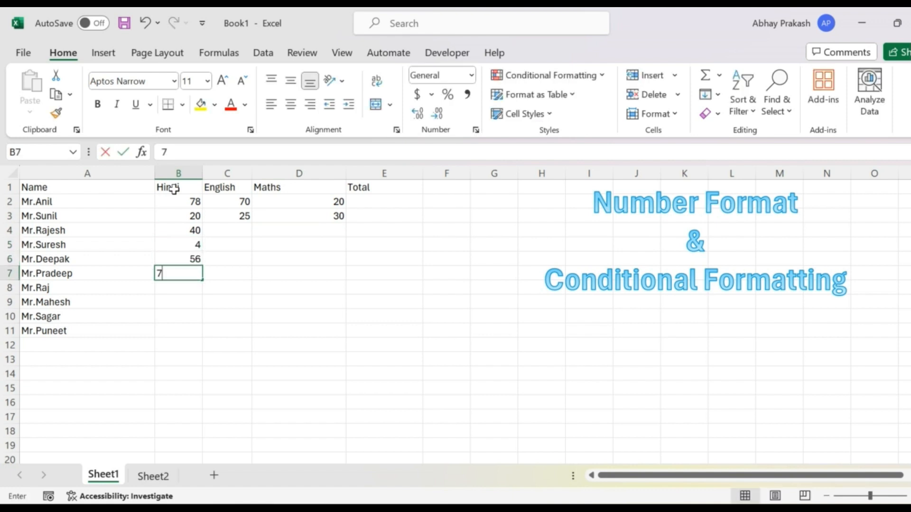
pyautogui.press('Return')
pyautogui.press('Up')
pyautogui.write('8')
pyautogui.press('Return')
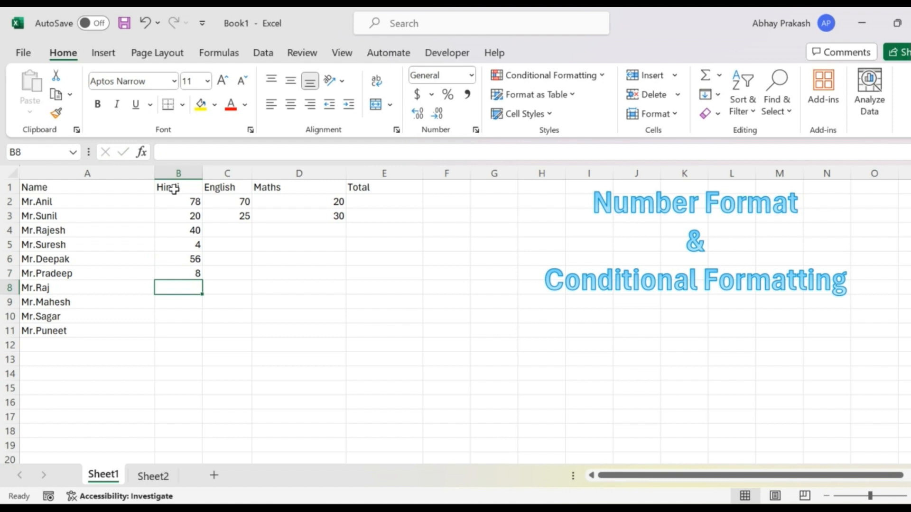
pyautogui.press('Up')
pyautogui.write('78')
pyautogui.press('Return')
pyautogui.write('90')
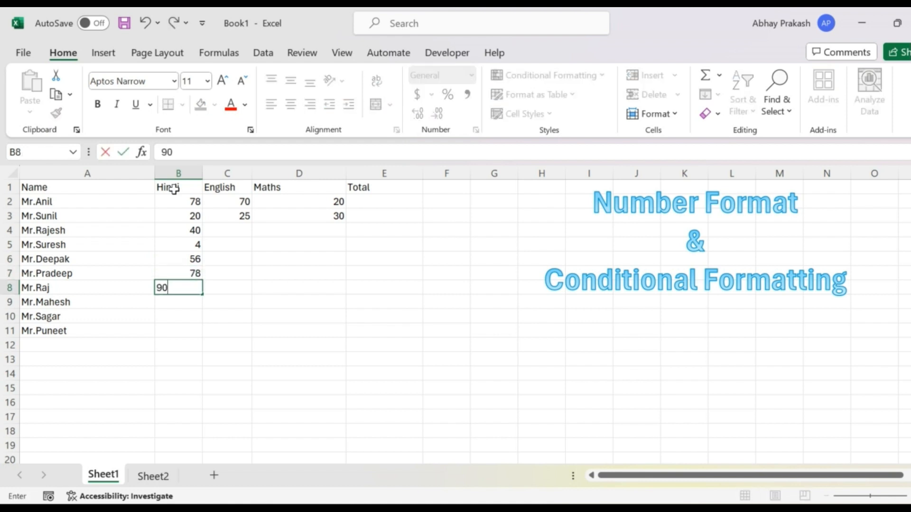
pyautogui.press('Return')
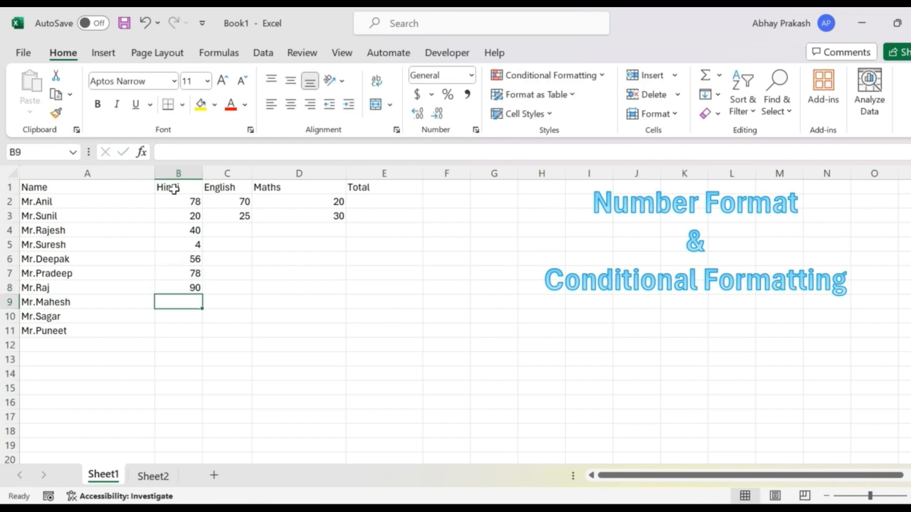
# Complete the Hindi column by entering the marks 40, 5 and 49 in B9:B11.
pyautogui.write('40')
pyautogui.press('Return')
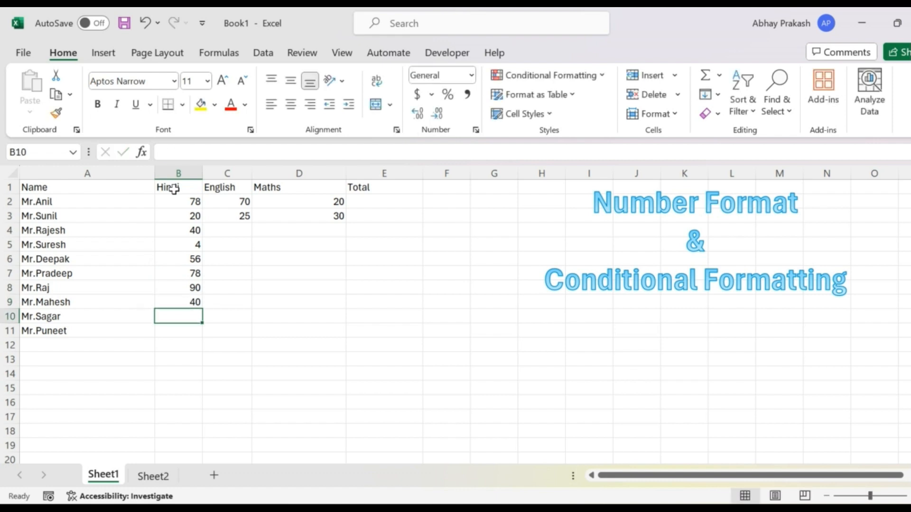
pyautogui.write('5')
pyautogui.press('Return')
pyautogui.write('9')
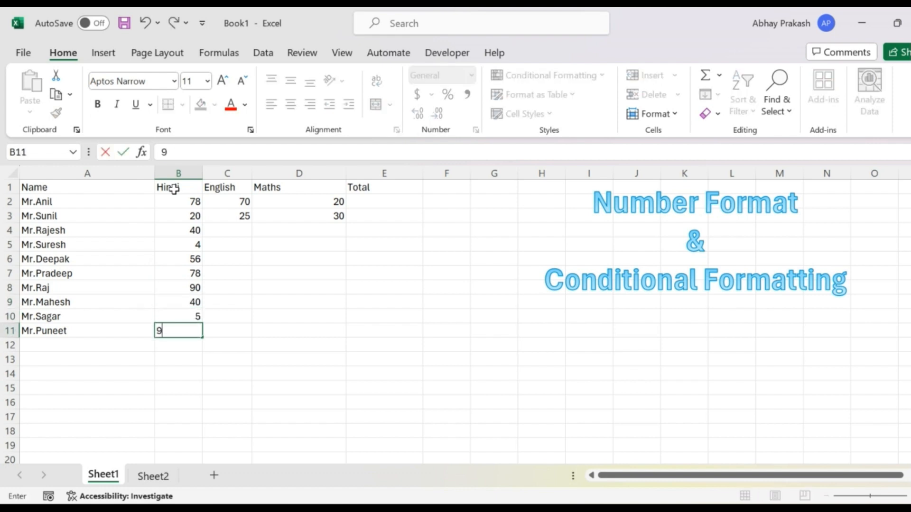
pyautogui.press('Return')
pyautogui.press('Up')
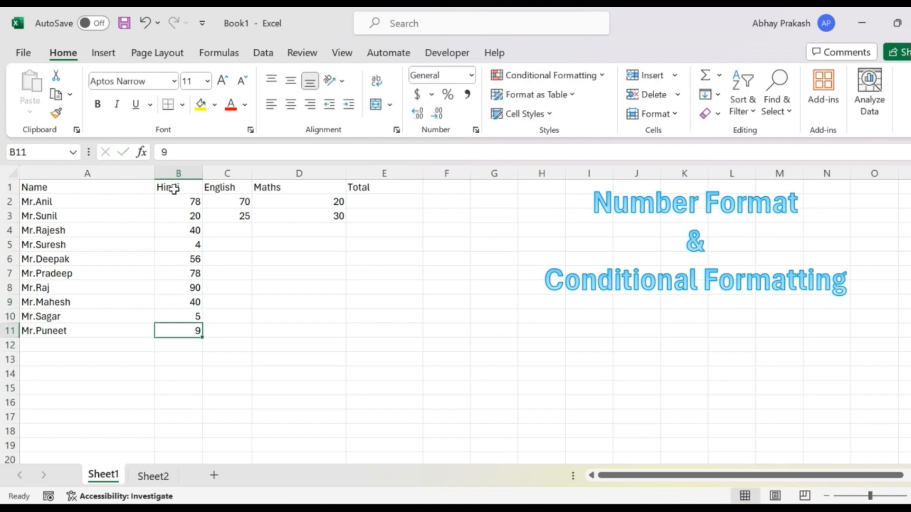
pyautogui.write('49')
pyautogui.press('Return')
# Copy the Hindi marks in B4:B11.
pyautogui.press('Up')
pyautogui.press('Up')
pyautogui.press('Right')
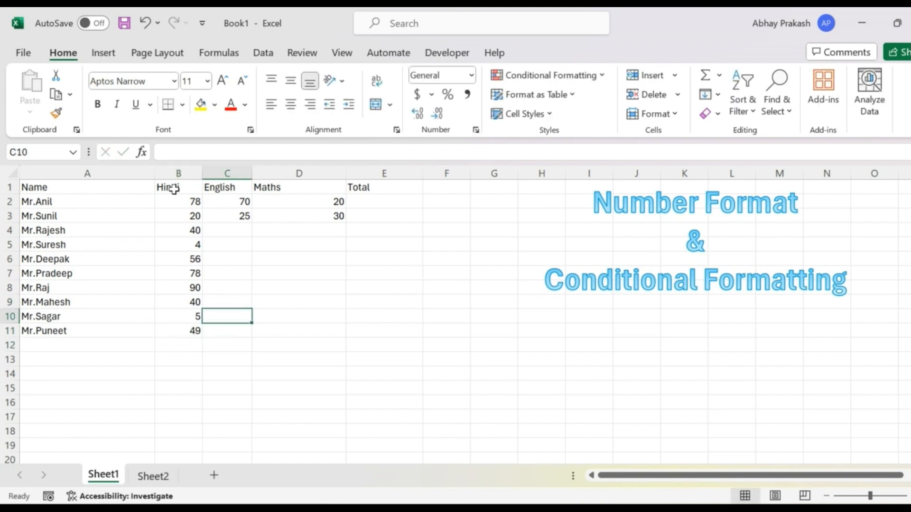
pyautogui.press('Right')
pyautogui.press('Up')
pyautogui.press('Up')
pyautogui.press('Left')
pyautogui.press('Up')
pyautogui.press('Up')
pyautogui.press('Left')
pyautogui.press('Up')
pyautogui.press('Up')
pyautogui.press('Right')
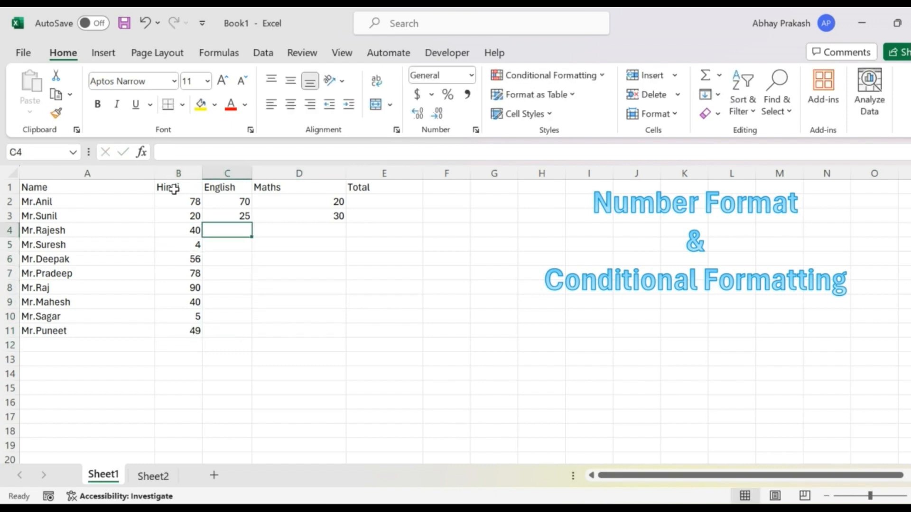
pyautogui.press('Left')
pyautogui.hotkey('shift', 'Down')
pyautogui.hotkey('shift', 'Down')
pyautogui.hotkey('shift', 'Down')
pyautogui.hotkey('shift', 'Down')
pyautogui.hotkey('shift', 'Down')
pyautogui.hotkey('shift', 'Down')
pyautogui.hotkey('shift', 'Down')
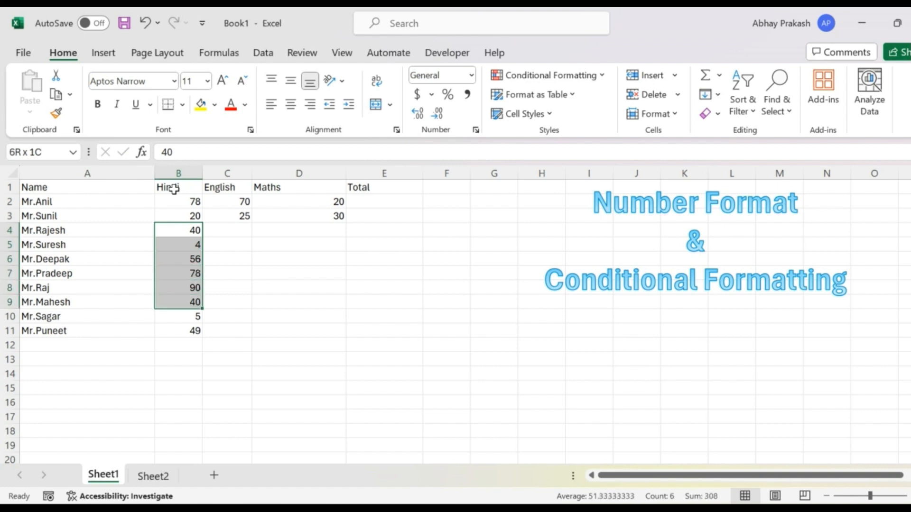
pyautogui.hotkey('ctrl', 'c')
# Paste the copied marks into the English and Maths columns over C4:D11.
pyautogui.press('Right')
pyautogui.hotkey('shift', 'Right')
pyautogui.hotkey('shift', 'Right')
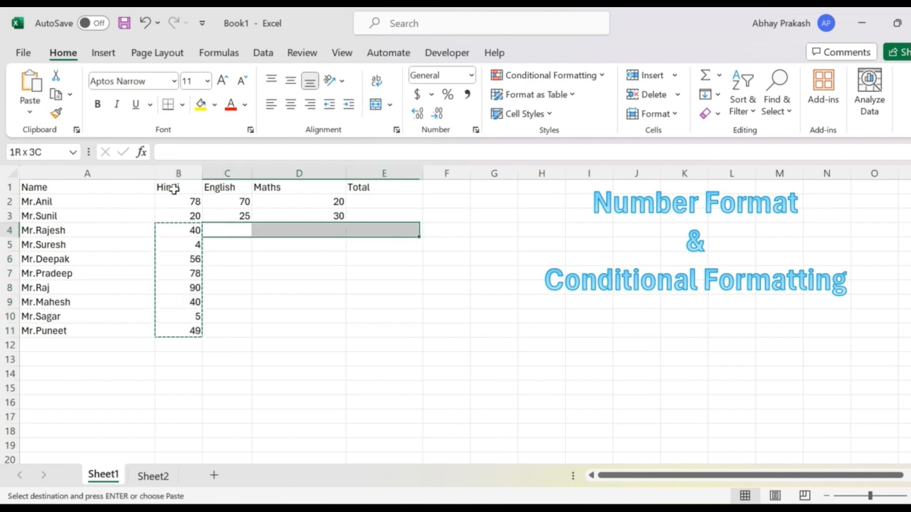
pyautogui.hotkey('shift', 'Left')
pyautogui.hotkey('shift', 'Left')
pyautogui.hotkey('shift', 'Right')
pyautogui.hotkey('shift', 'Down')
pyautogui.hotkey('shift', 'Down')
pyautogui.hotkey('shift', 'Down')
pyautogui.hotkey('shift', 'Down')
pyautogui.hotkey('shift', 'Down')
pyautogui.hotkey('shift', 'Down')
pyautogui.hotkey('shift', 'Down')
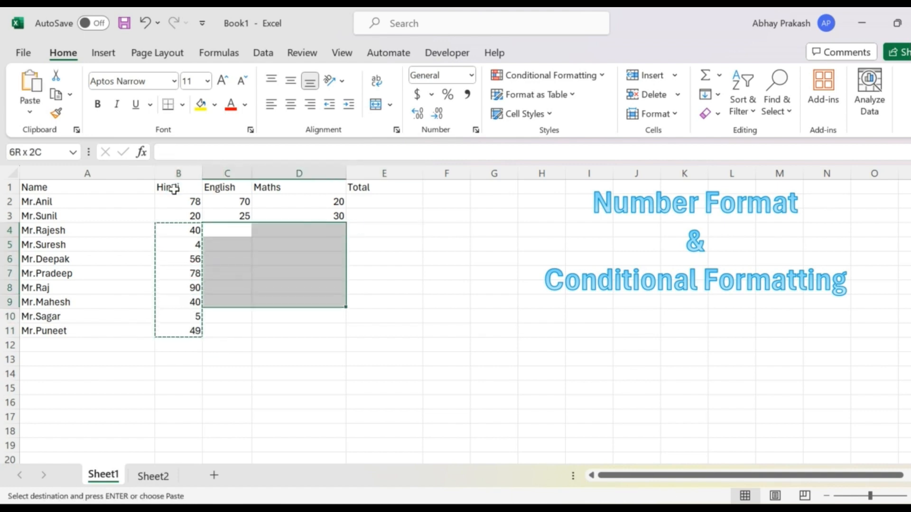
pyautogui.press('Return')
# Set the English and Maths marks in row 4 (C4 and D4) to 50.
pyautogui.press('Left')
pyautogui.press('Down')
pyautogui.press('Right')
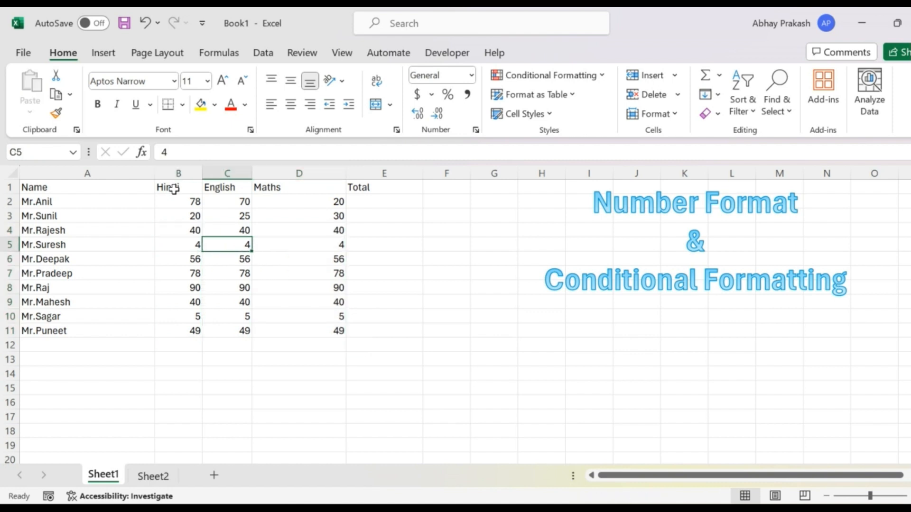
pyautogui.press('Up')
pyautogui.write('50')
pyautogui.press('Tab')
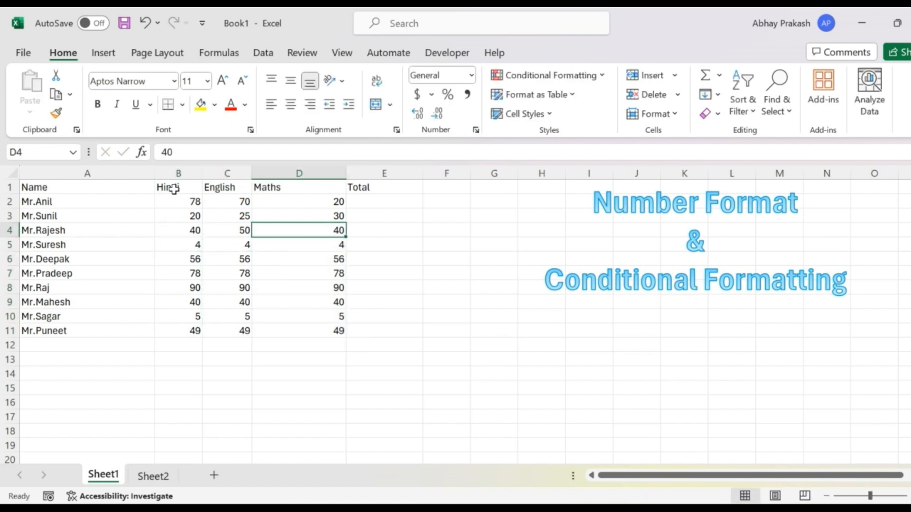
pyautogui.write('50')
pyautogui.press('Return')
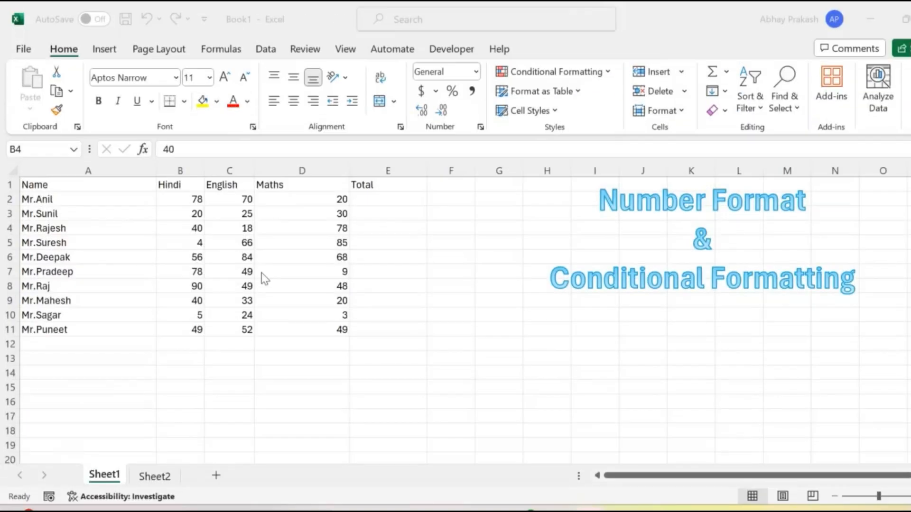
# Narrow the Maths column so that it closely fits its marks.
pyautogui.click(299, 200)
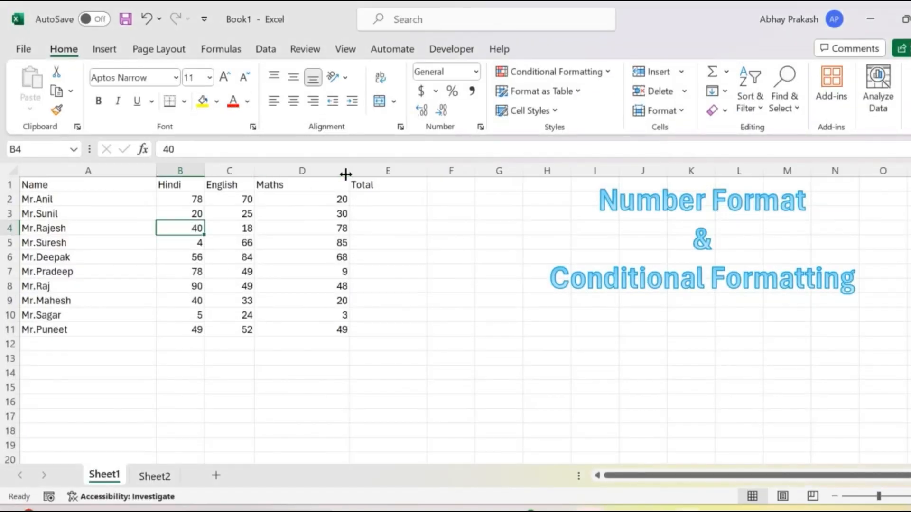
pyautogui.moveTo(348, 175); pyautogui.dragTo(291, 176)
# Calculate the first student's total in E2 with =SUM(B2:D2) and fill the formula down to E11.
pyautogui.click(308, 196)
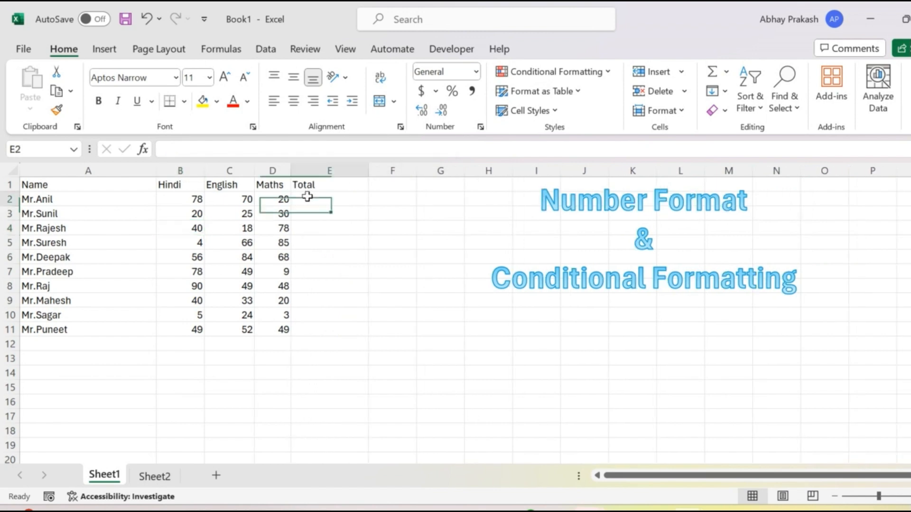
pyautogui.write('=su')
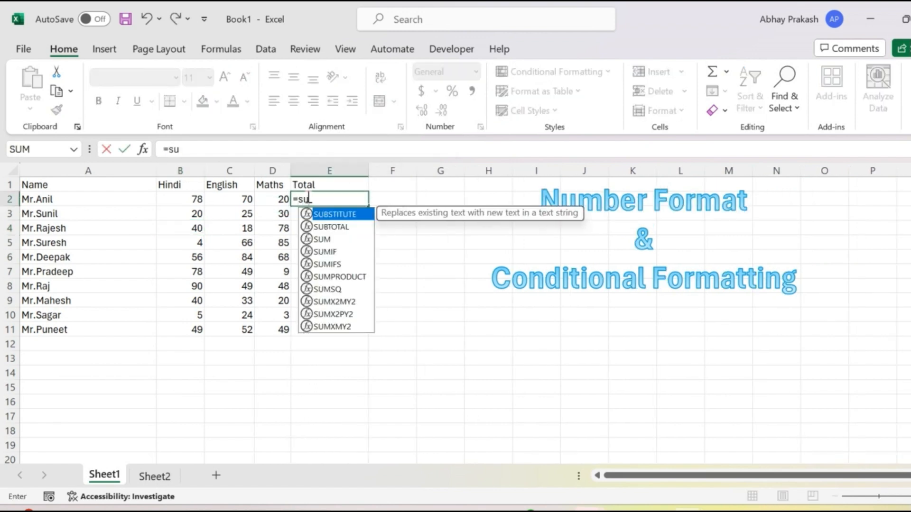
pyautogui.write('m')
pyautogui.press('Tab')
pyautogui.press('Left')
pyautogui.hotkey('shift', 'Left')
pyautogui.hotkey('shift', 'Left')
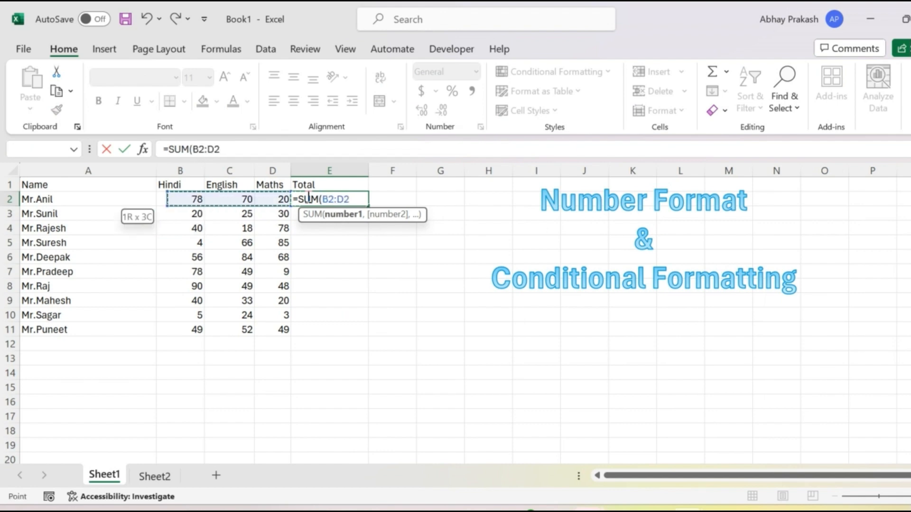
pyautogui.press('Return')
pyautogui.click(306, 198)
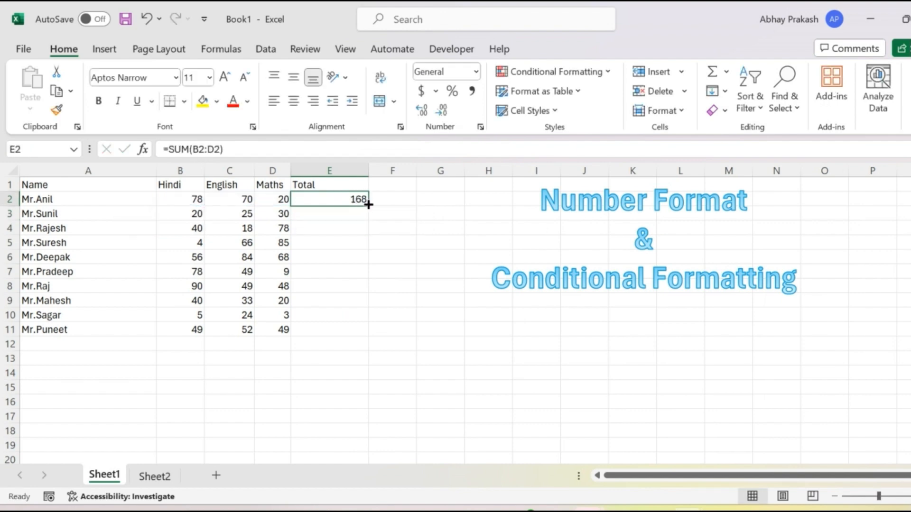
pyautogui.moveTo(369, 204); pyautogui.dragTo(370, 338)
# Set up a Less Than conditional formatting rule for the marks in B2:D11 with the threshold 33 and the Red Text format.
pyautogui.click(223, 211)
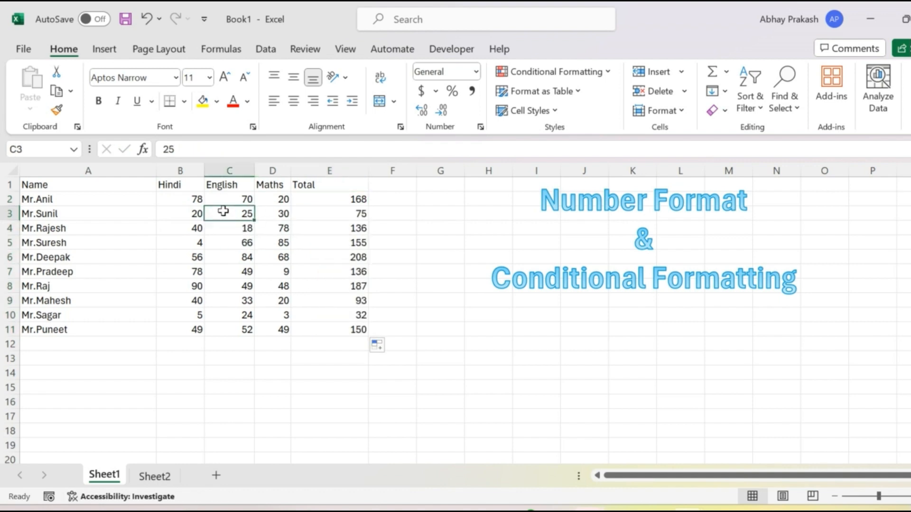
pyautogui.moveTo(202, 199); pyautogui.dragTo(202, 198)
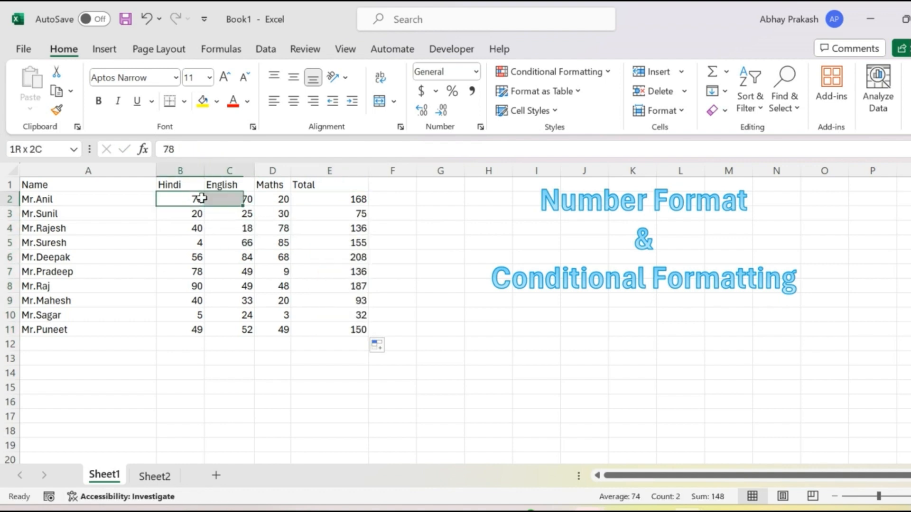
pyautogui.hotkey('shift', 'Right')
pyautogui.hotkey('shift', 'Down')
pyautogui.hotkey('shift', 'Down')
pyautogui.hotkey('shift', 'Down')
pyautogui.hotkey('shift', 'Down')
pyautogui.hotkey('shift', 'Down')
pyautogui.hotkey('shift', 'Down')
pyautogui.hotkey('shift', 'Down')
pyautogui.hotkey('shift', 'Down')
pyautogui.hotkey('shift', 'Down')
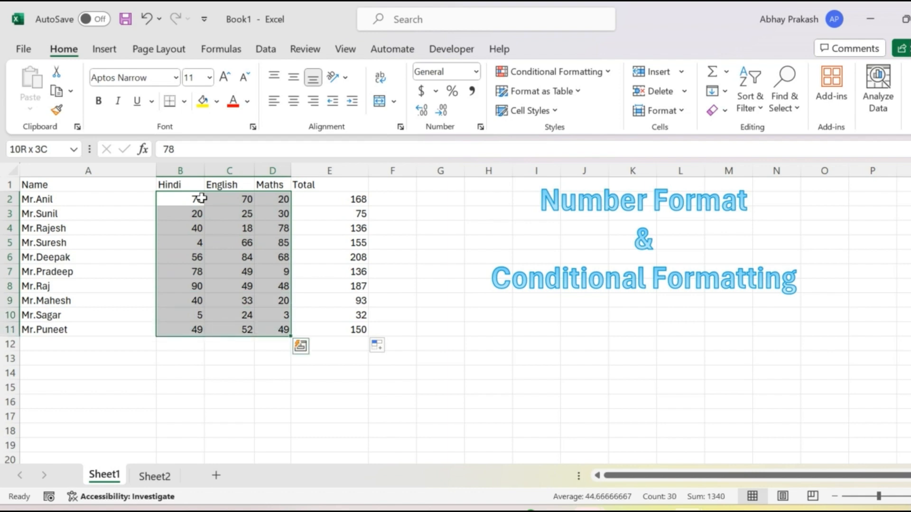
pyautogui.click(603, 74)
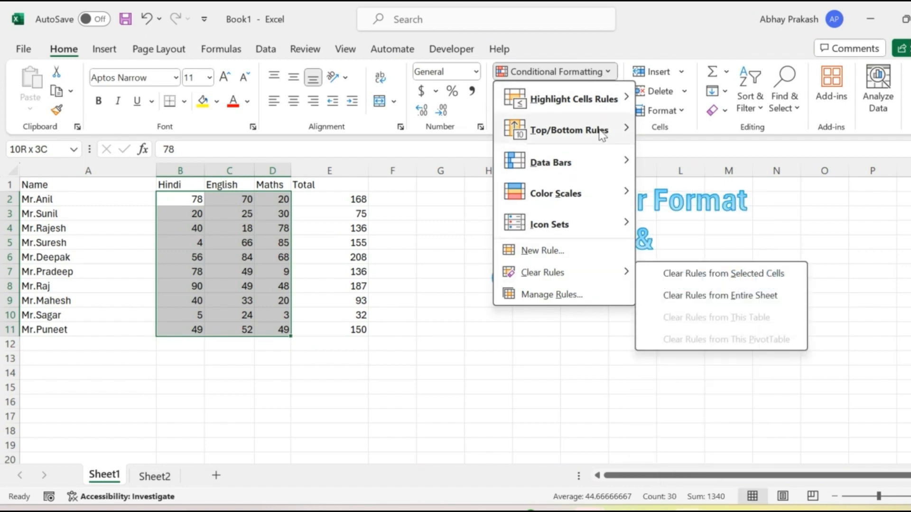
pyautogui.moveTo(617, 103)
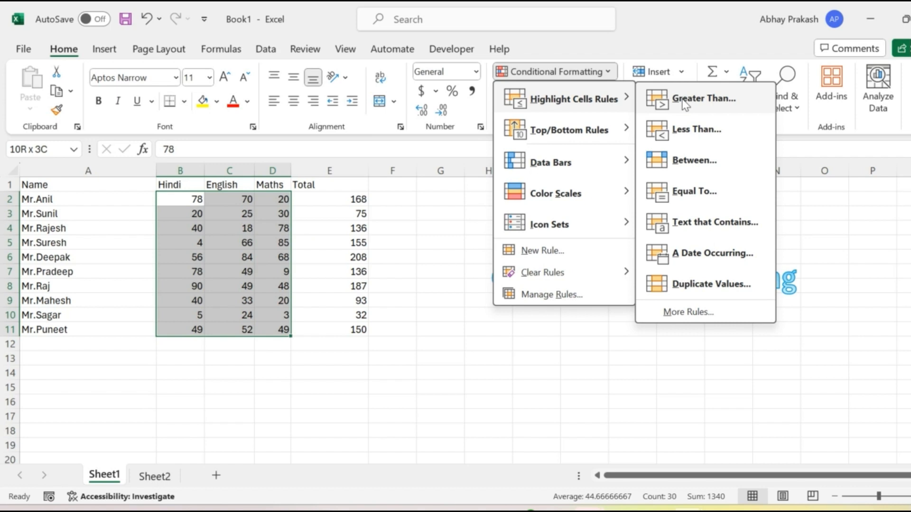
pyautogui.click(682, 135)
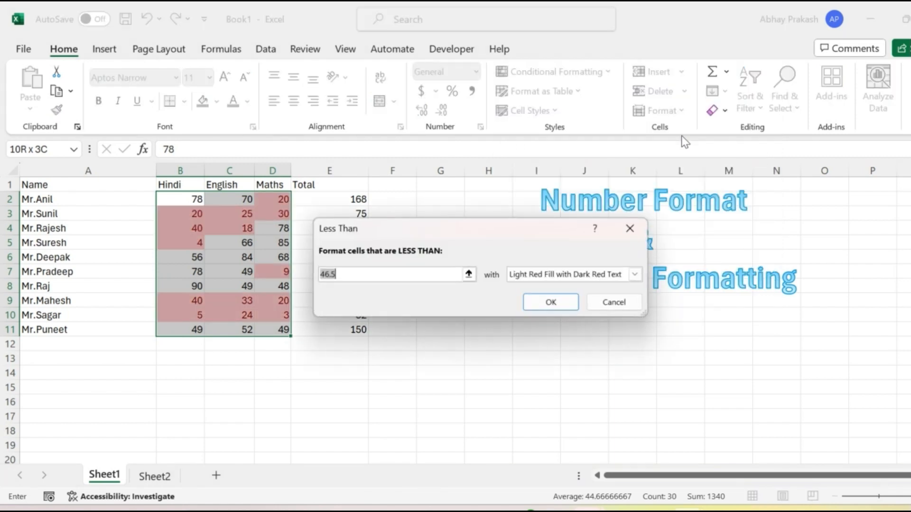
pyautogui.write('33')
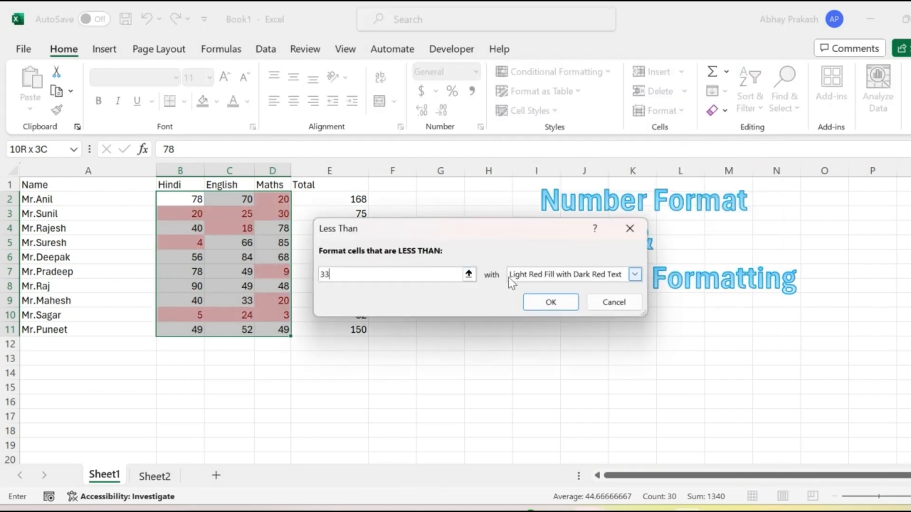
pyautogui.click(530, 277)
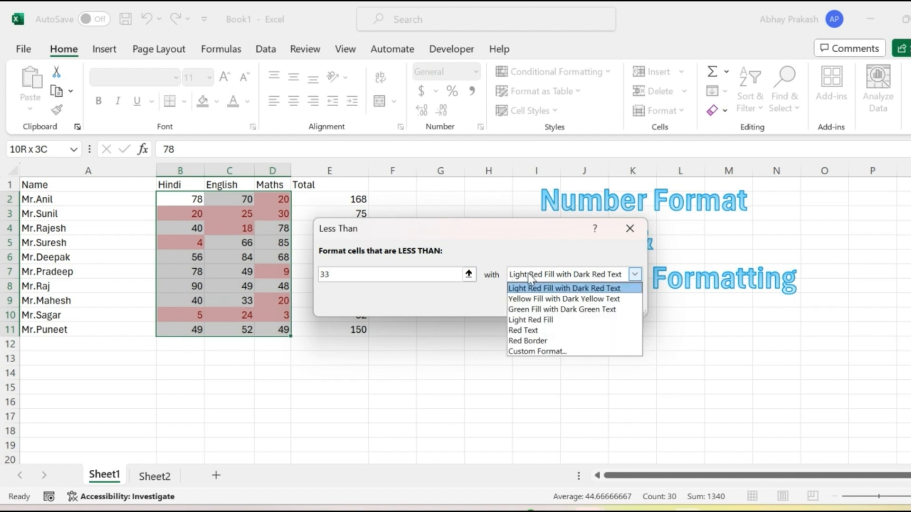
pyautogui.click(537, 332)
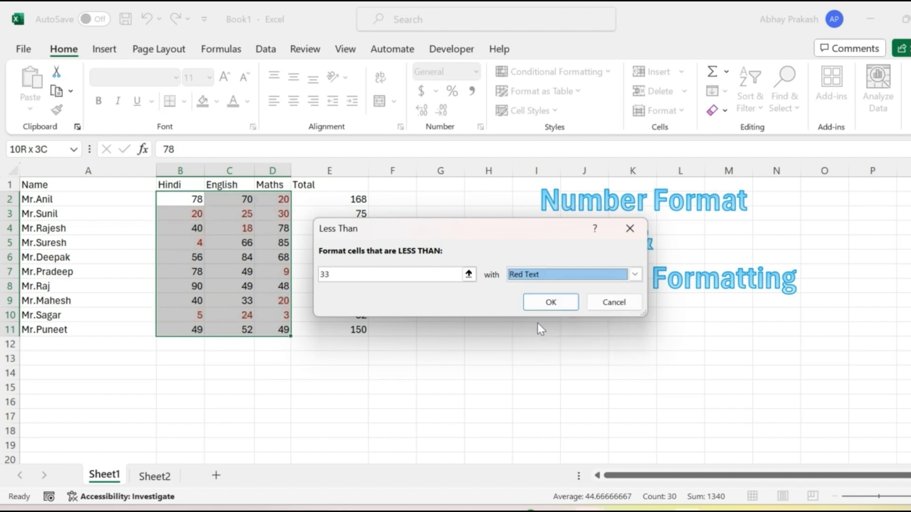
# Try a custom format with a red font colour for the rule, and switch it back to Light Red Fill with Dark Red Text.
pyautogui.click(582, 275)
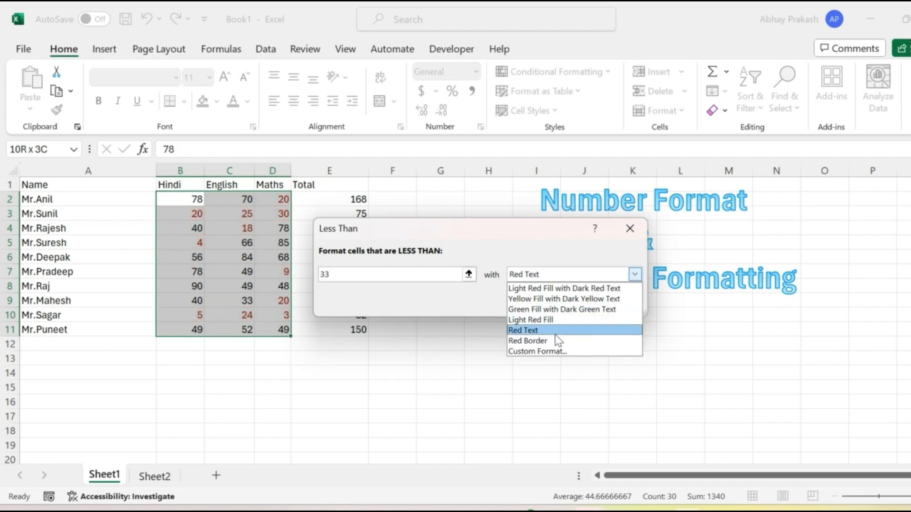
pyautogui.click(548, 351)
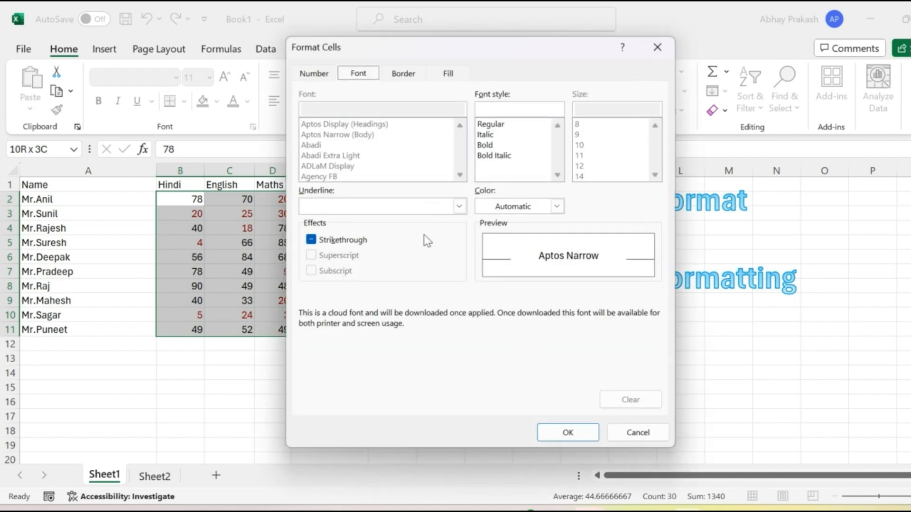
pyautogui.click(563, 209)
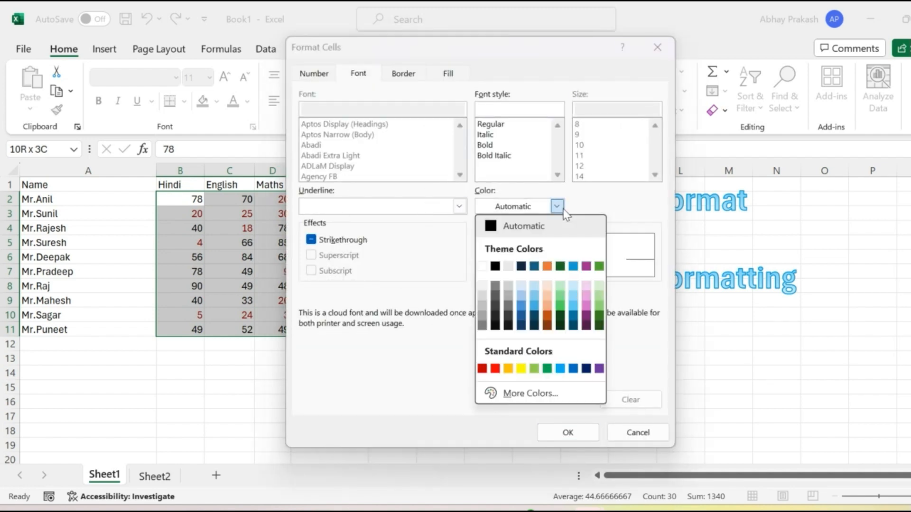
pyautogui.click(494, 369)
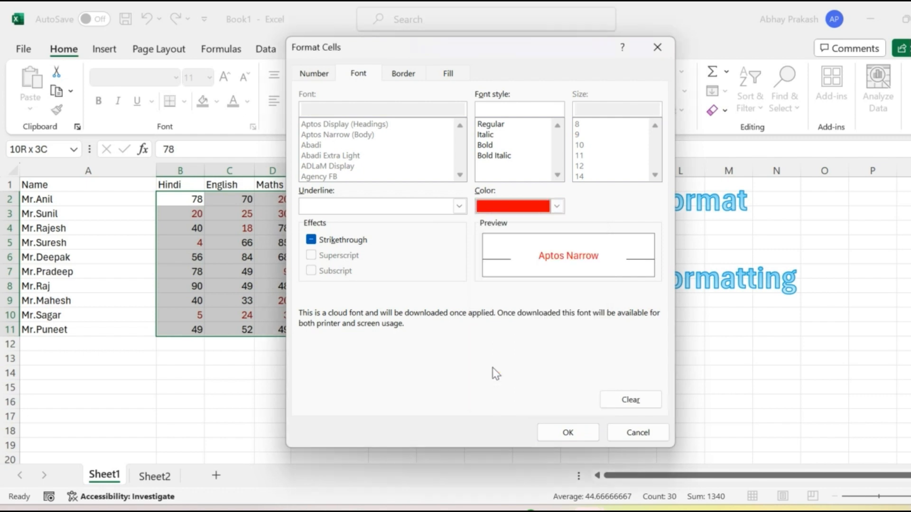
pyautogui.click(569, 432)
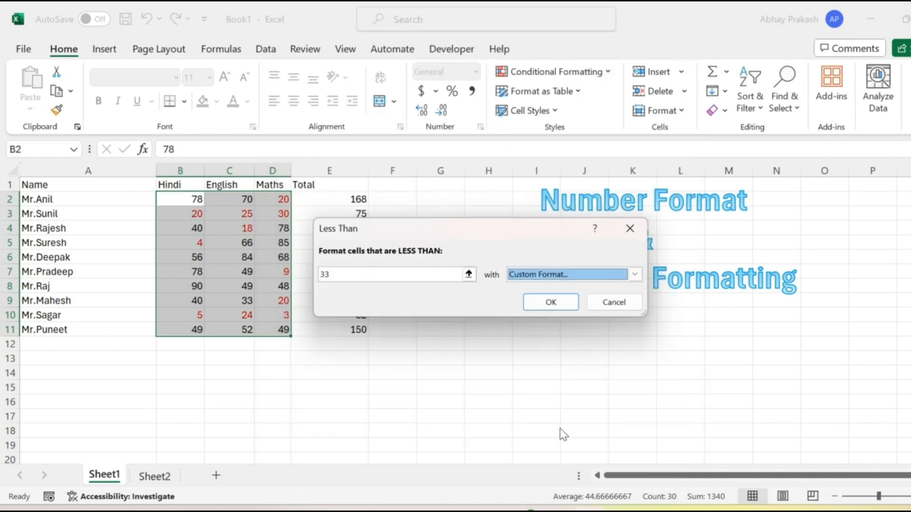
pyautogui.click(635, 276)
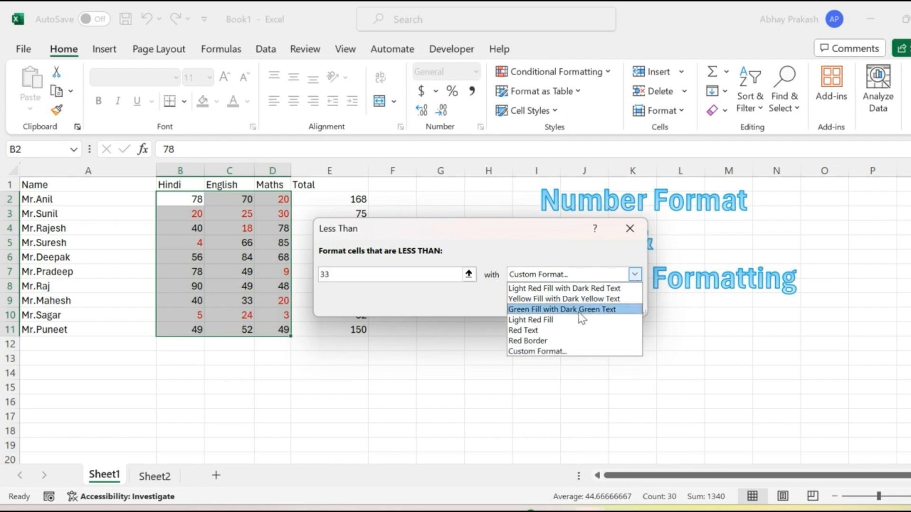
pyautogui.click(539, 289)
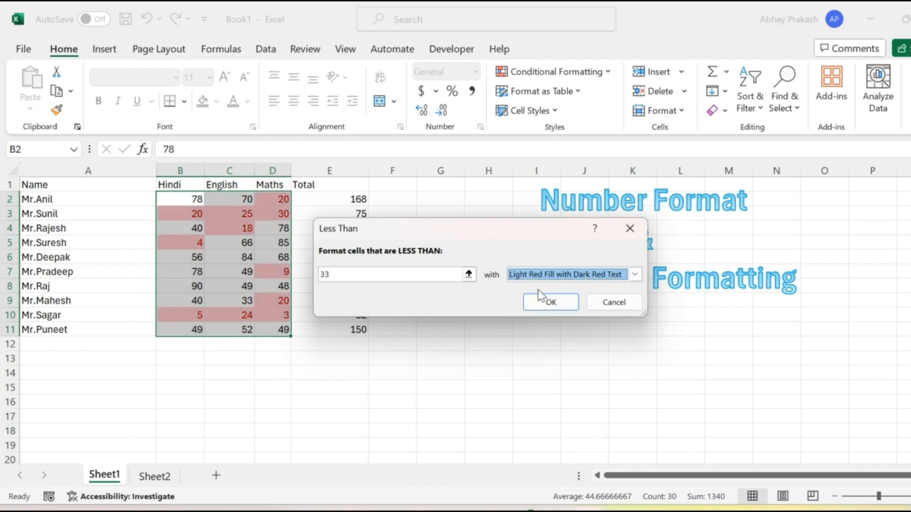
# Give the Less Than 33 rule a custom format with a standard red font color and apply it to the marks.
pyautogui.click(634, 275)
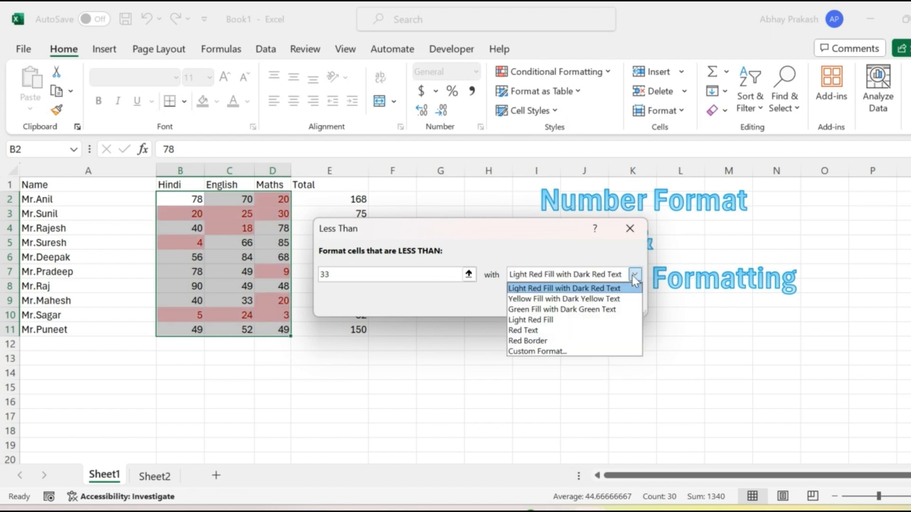
pyautogui.click(567, 351)
pyautogui.click(514, 207)
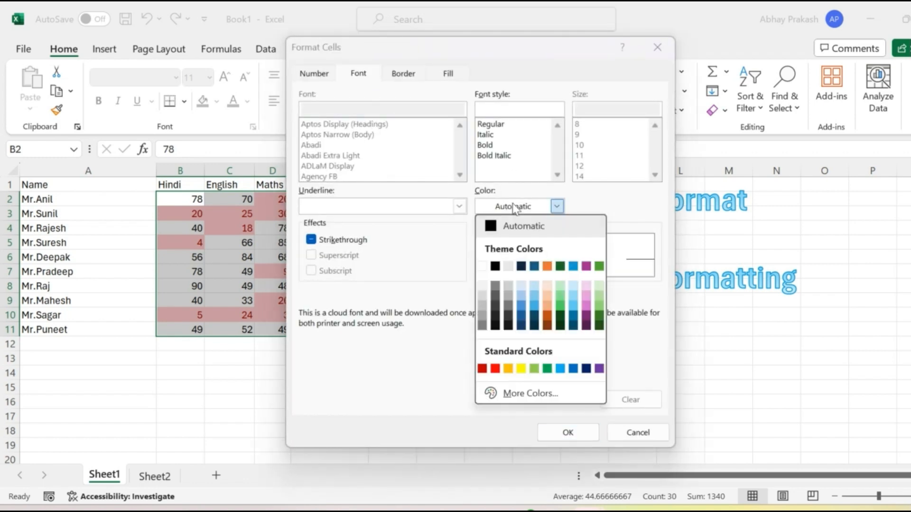
pyautogui.click(495, 369)
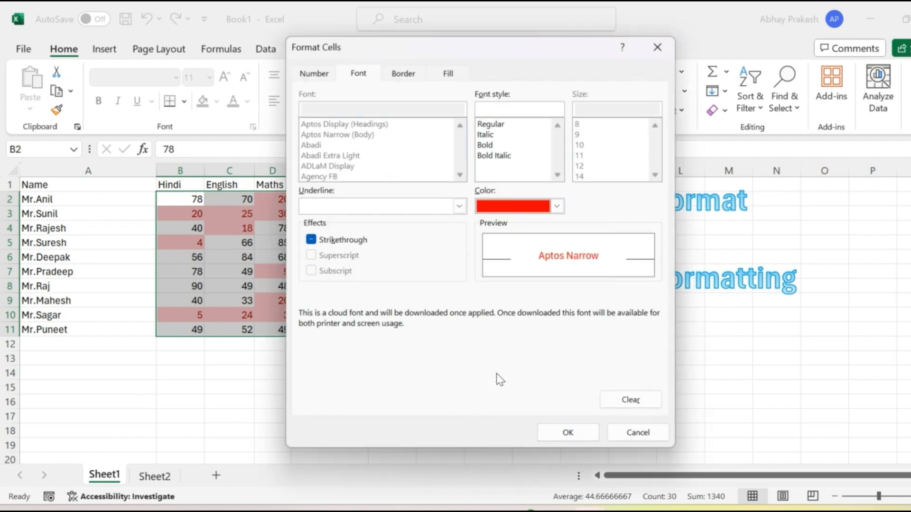
pyautogui.click(398, 76)
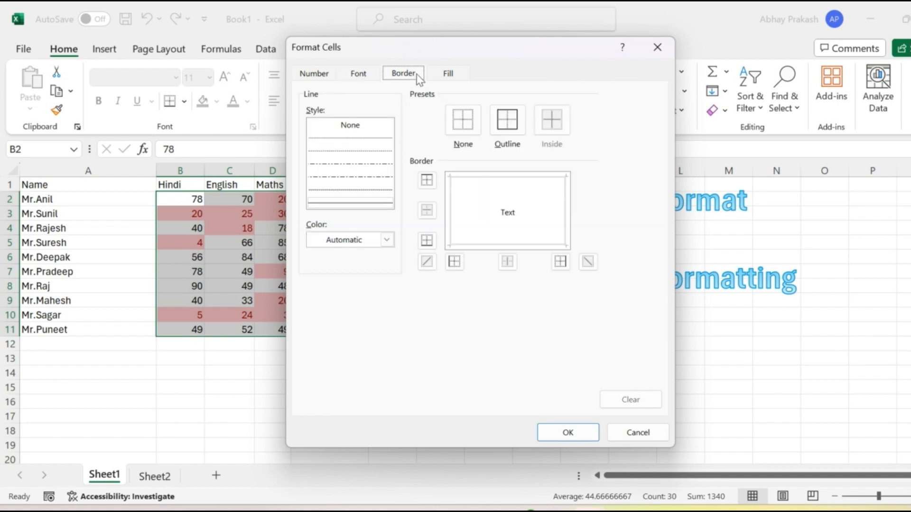
pyautogui.click(446, 75)
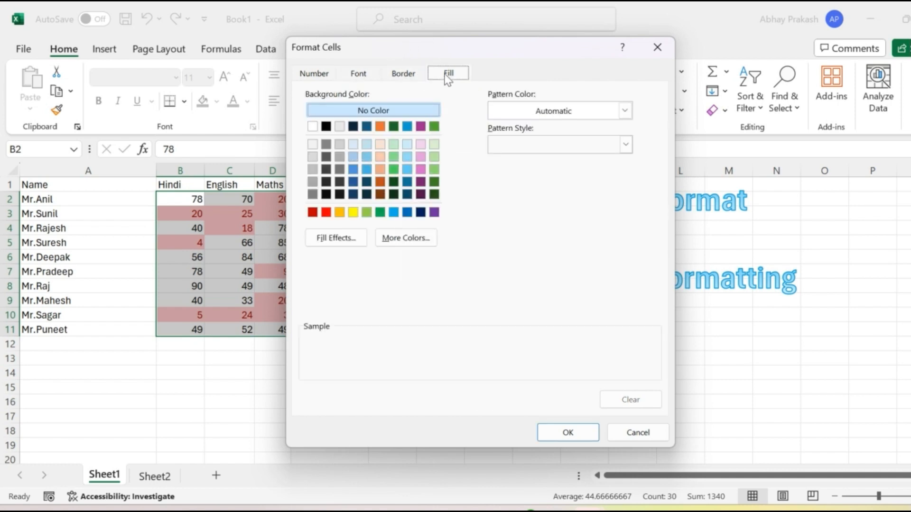
pyautogui.click(361, 78)
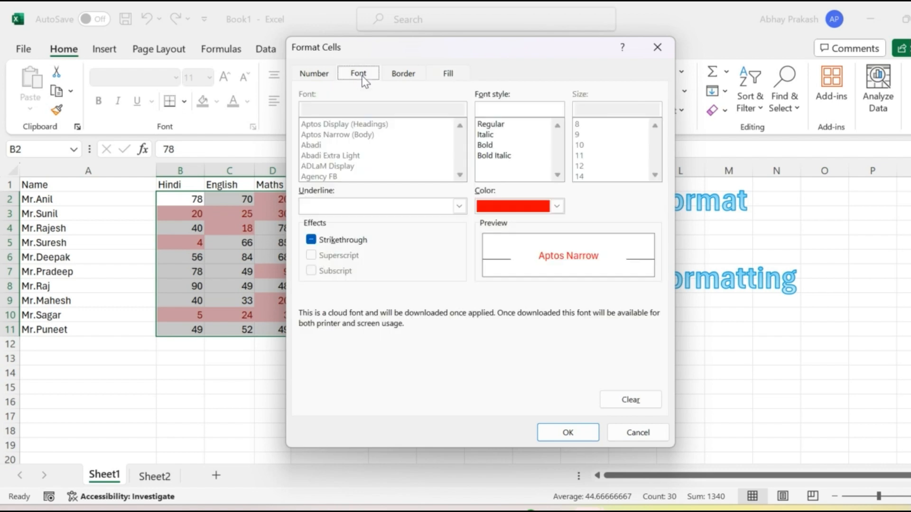
pyautogui.click(570, 434)
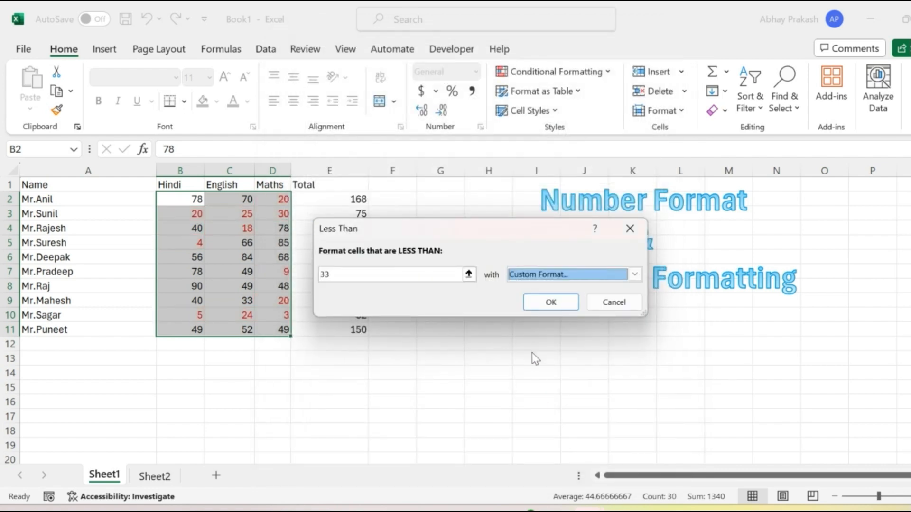
pyautogui.click(558, 303)
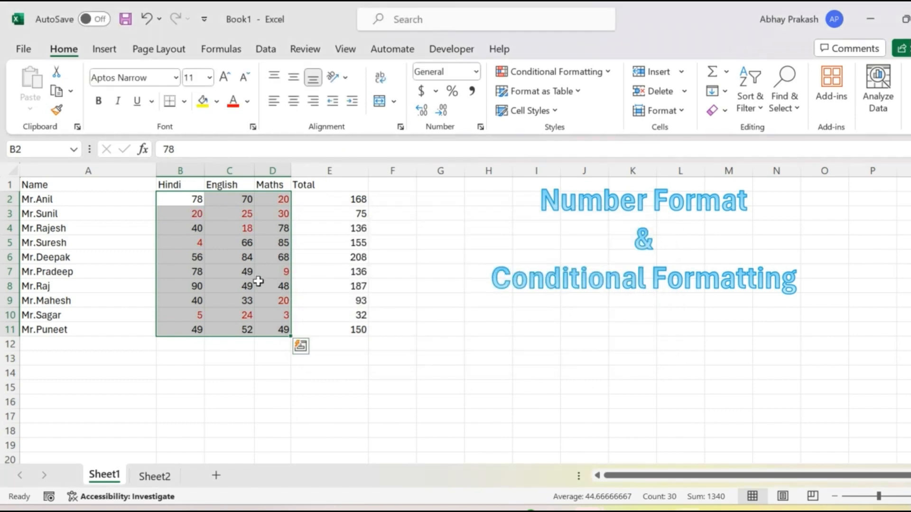
pyautogui.click(260, 285)
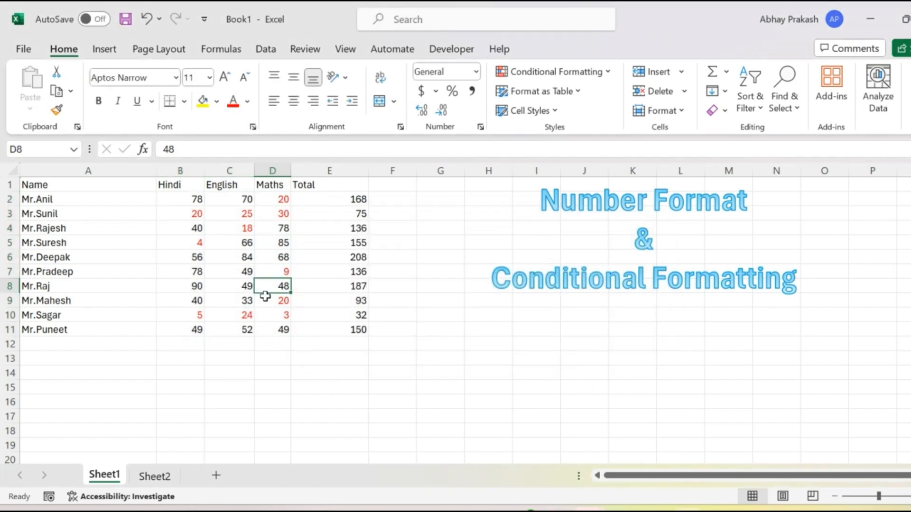
# Set up a Greater Than conditional formatting rule for the marks in B2:D11 with the threshold 70.
pyautogui.moveTo(180, 192); pyautogui.dragTo(286, 325)
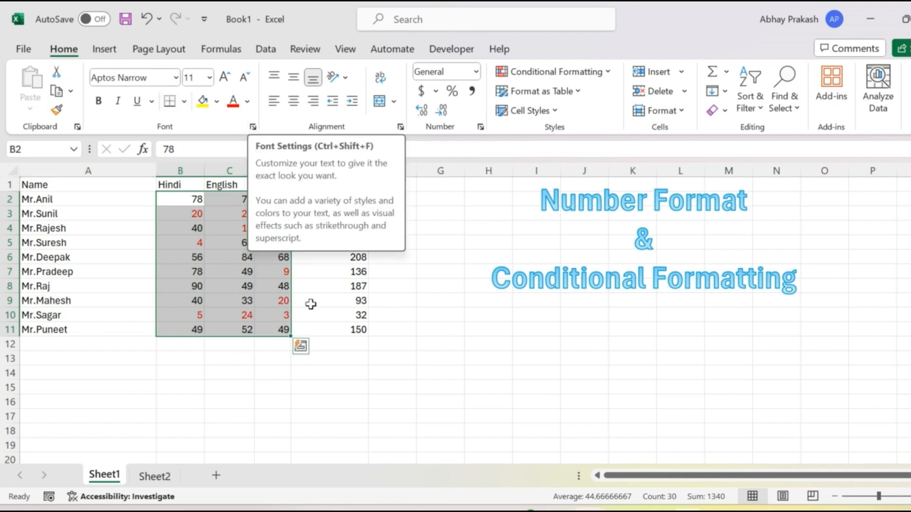
pyautogui.click(554, 72)
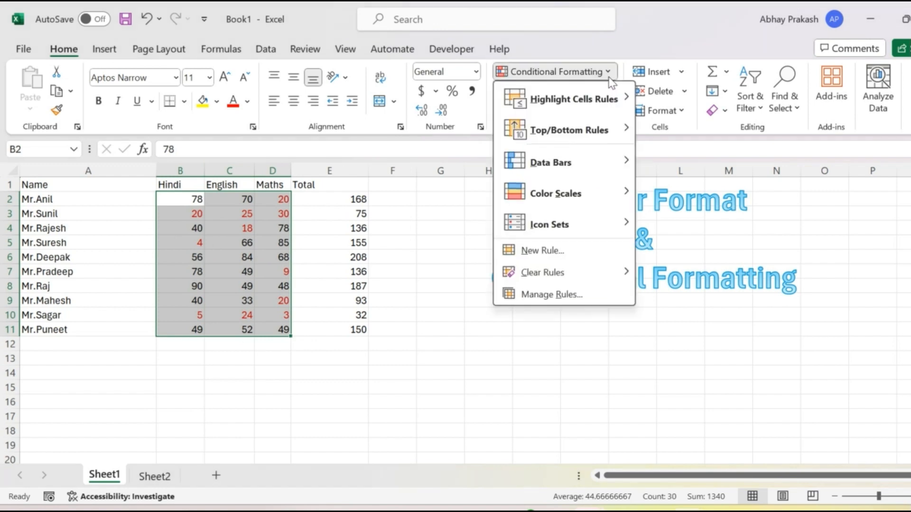
pyautogui.moveTo(615, 108)
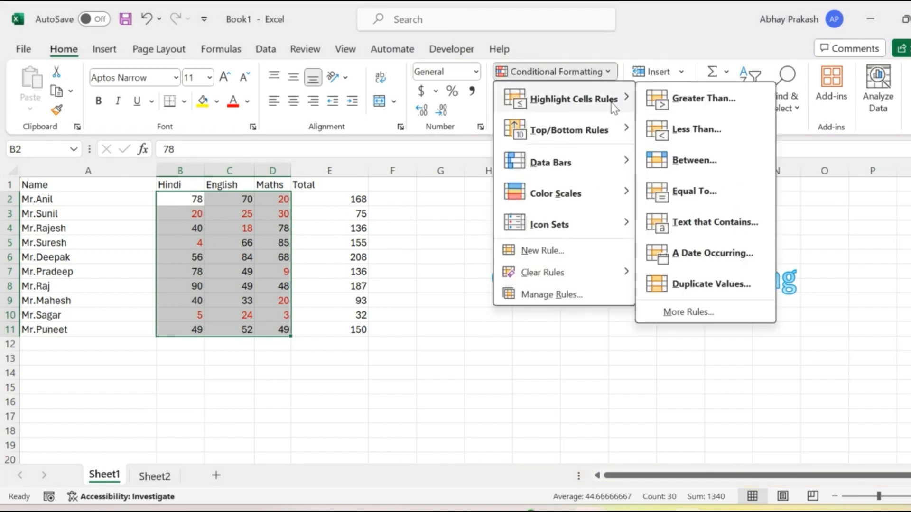
pyautogui.click(697, 100)
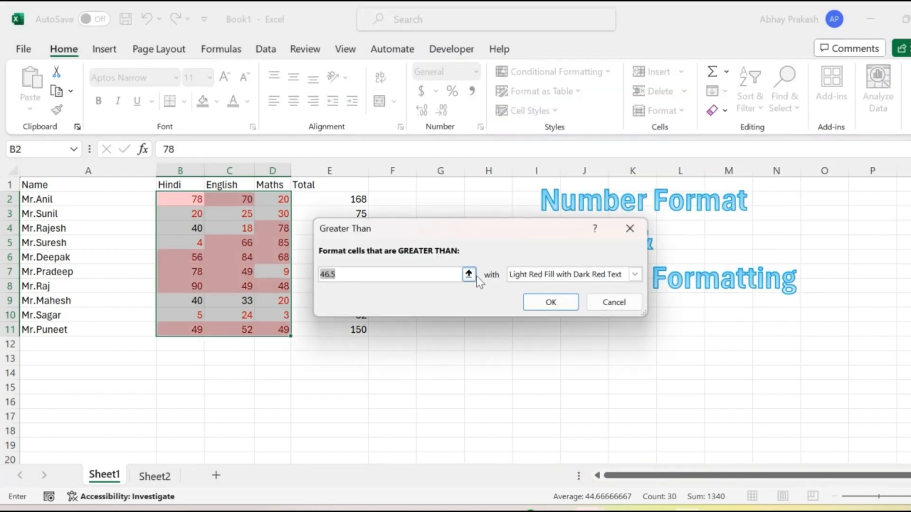
pyautogui.write('70')
# Give the Greater Than rule a custom format with a standard green font color and apply it.
pyautogui.click(543, 276)
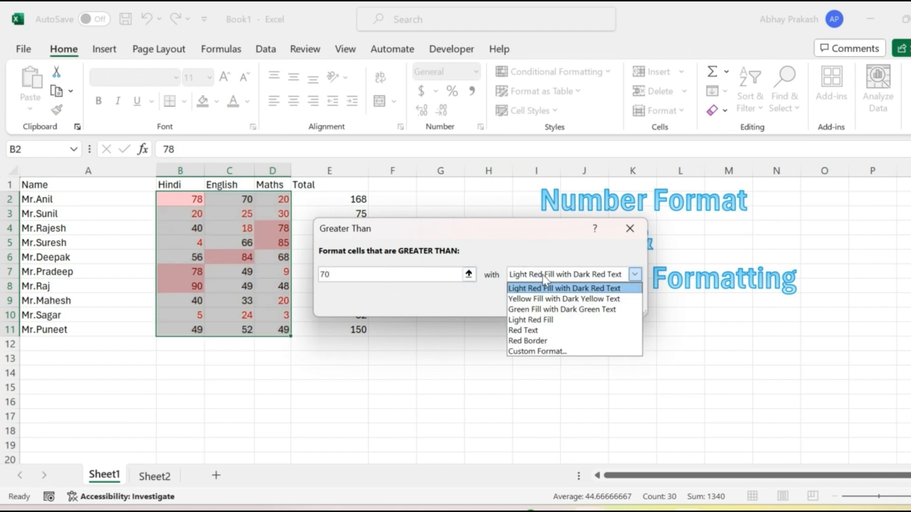
pyautogui.click(541, 353)
pyautogui.click(525, 206)
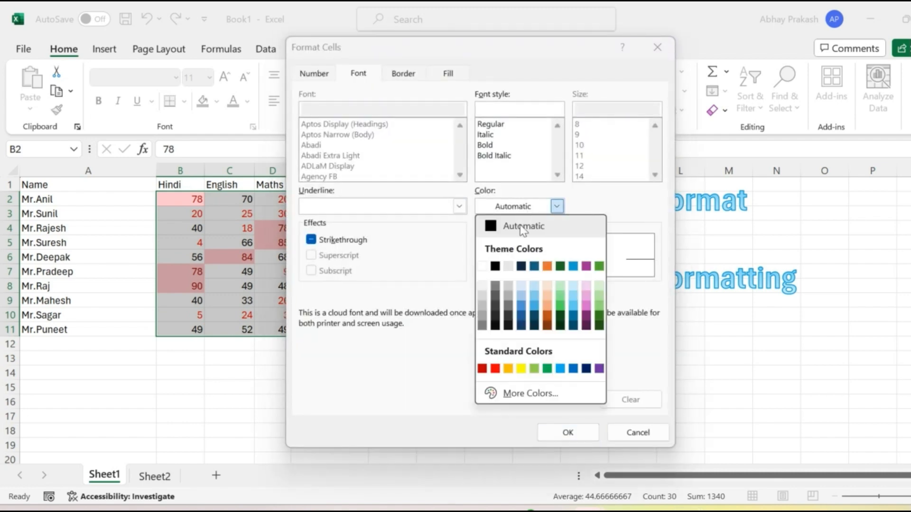
pyautogui.click(597, 307)
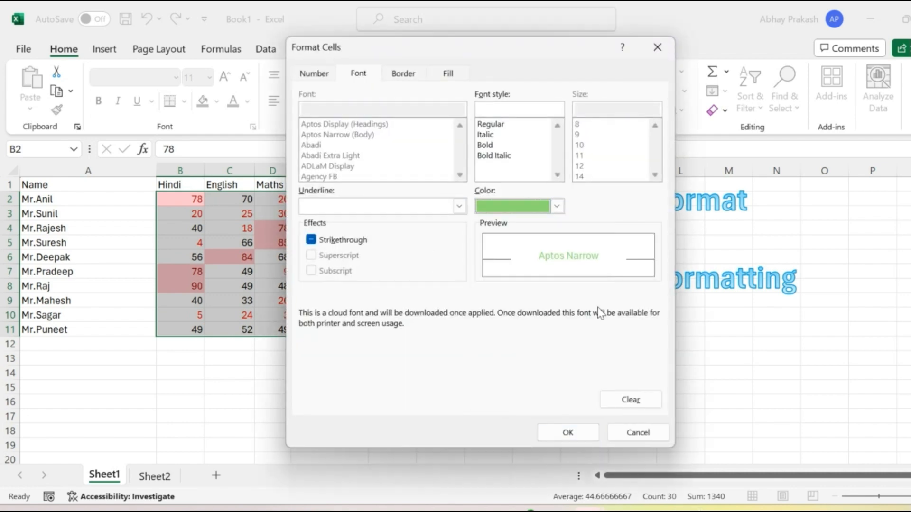
pyautogui.click(557, 205)
pyautogui.click(549, 369)
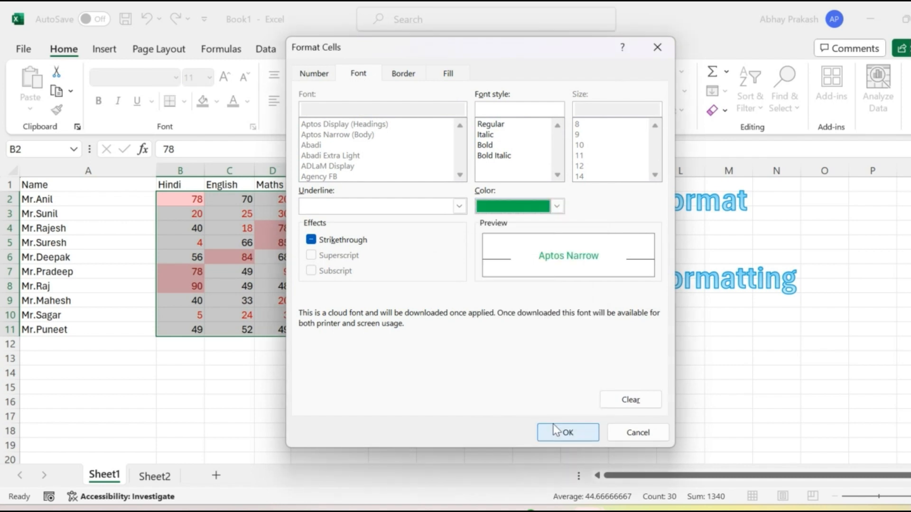
pyautogui.click(565, 433)
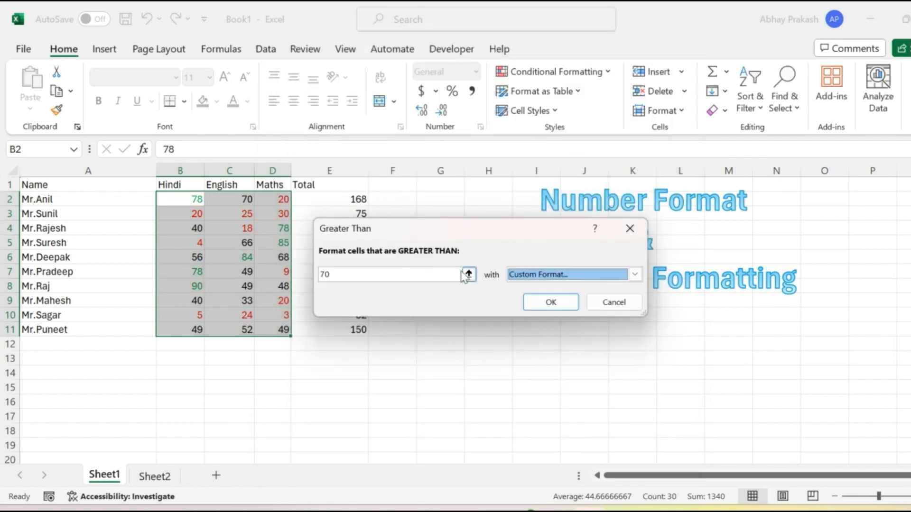
pyautogui.click(529, 304)
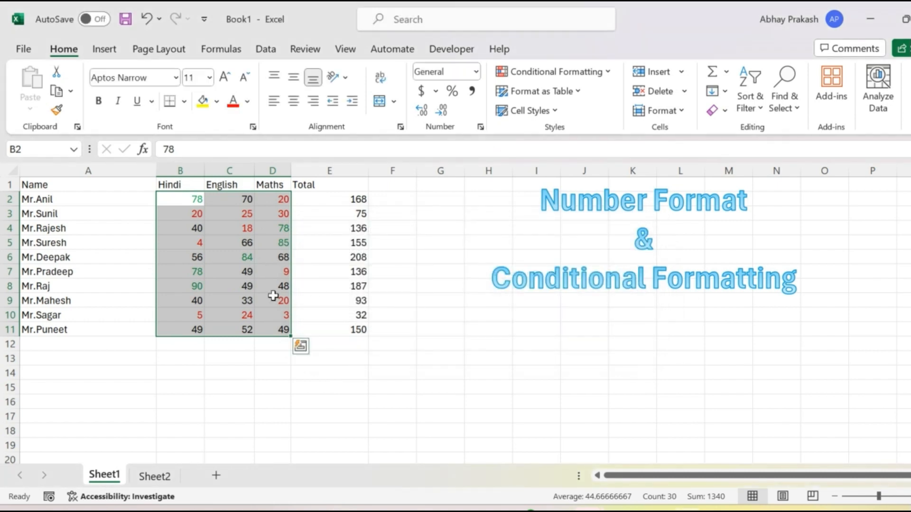
pyautogui.click(247, 258)
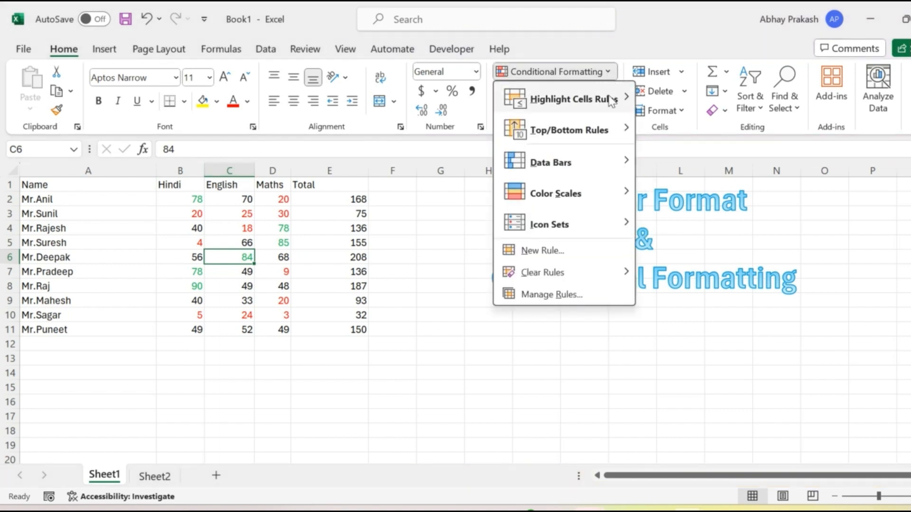
pyautogui.moveTo(612, 100)
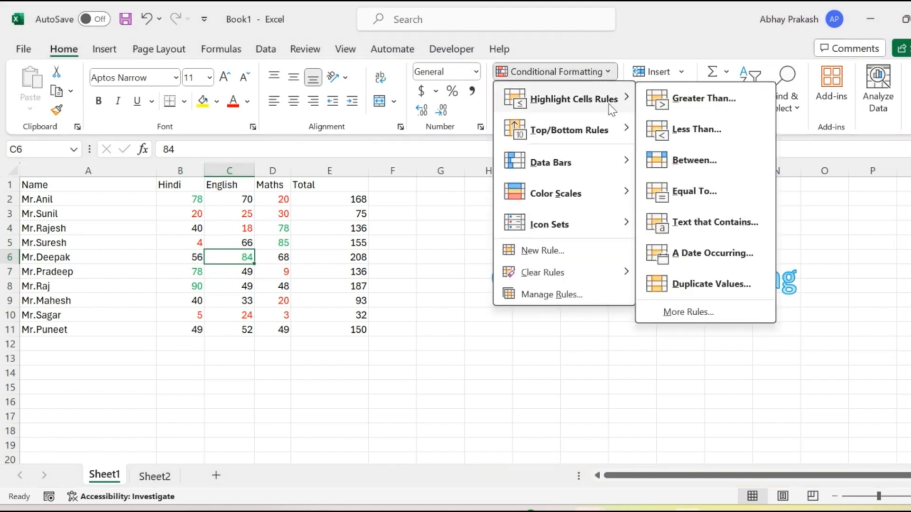
pyautogui.click(695, 161)
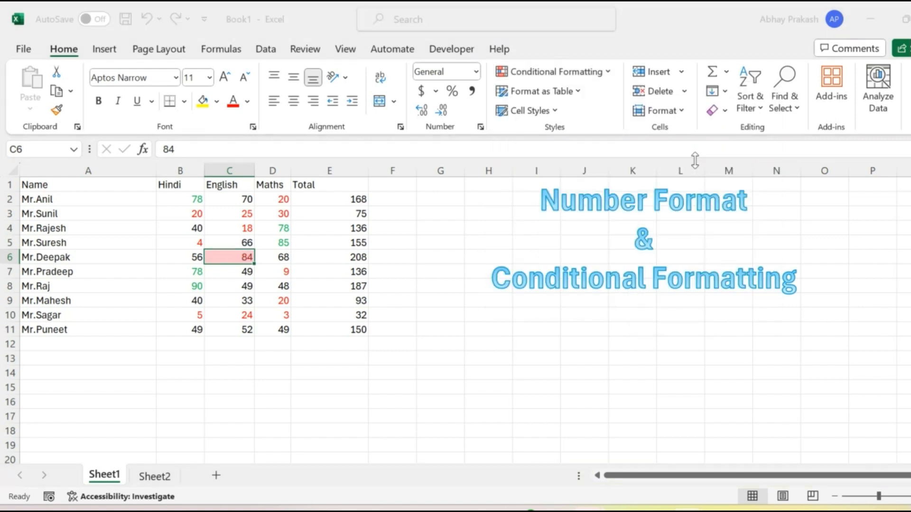
pyautogui.click(360, 274)
pyautogui.doubleClick(360, 274)
pyautogui.click(360, 274)
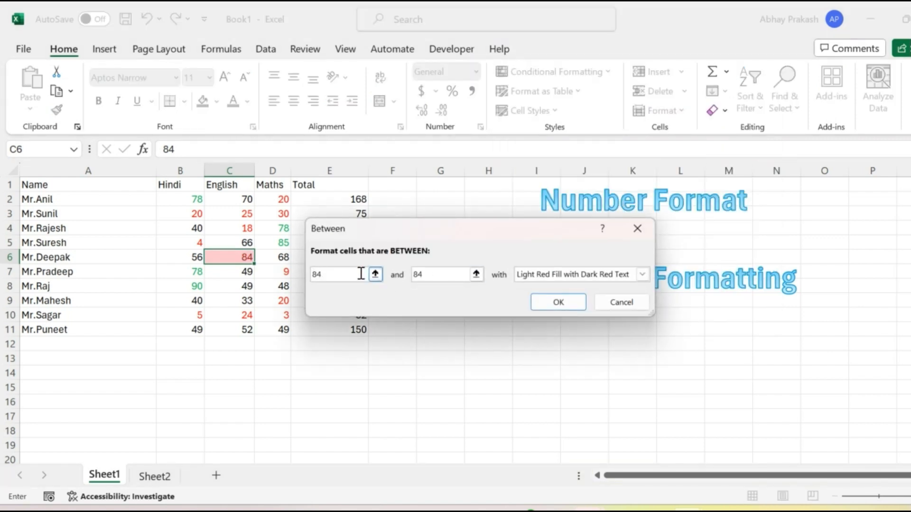
pyautogui.press('BackSpace')
pyautogui.press('BackSpace')
pyautogui.write('33')
pyautogui.press('Tab')
pyautogui.write('69')
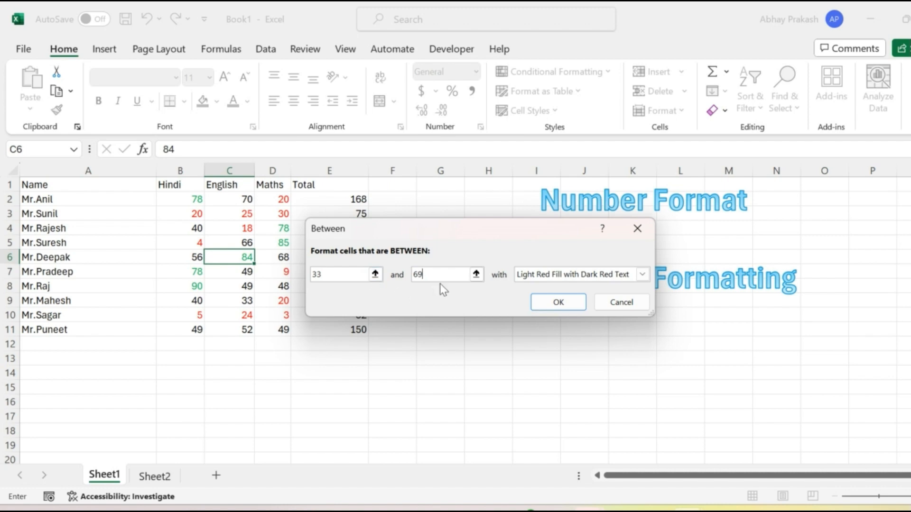
pyautogui.click(618, 304)
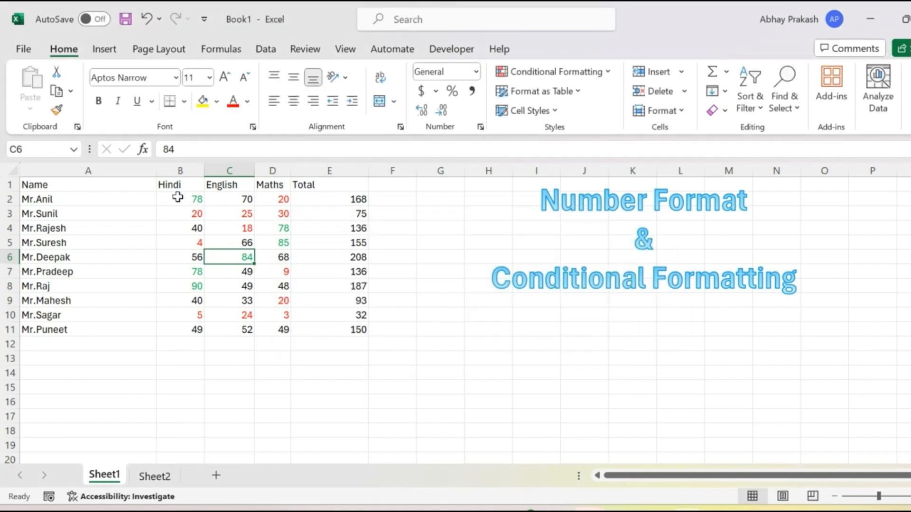
# Set up a Between conditional formatting rule for the marks in B2:D11 with the limits 33 and 69.
pyautogui.moveTo(179, 197); pyautogui.dragTo(276, 332)
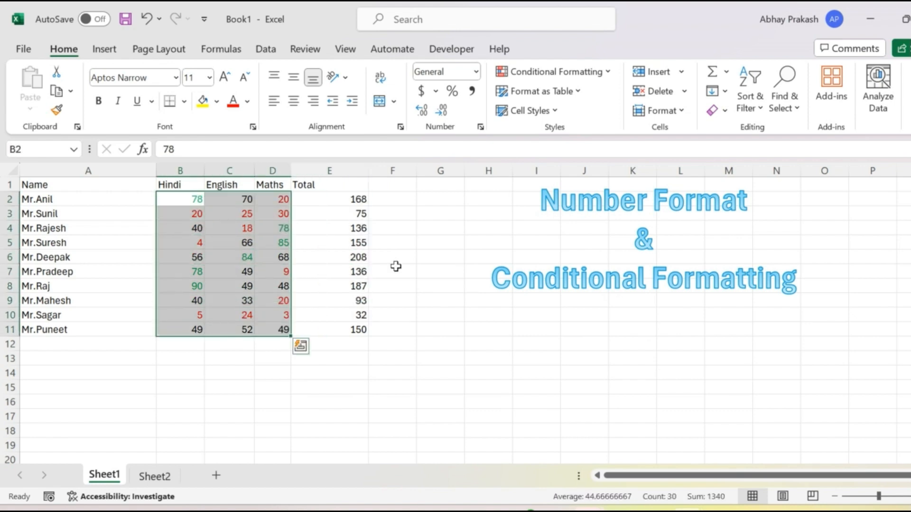
pyautogui.click(606, 76)
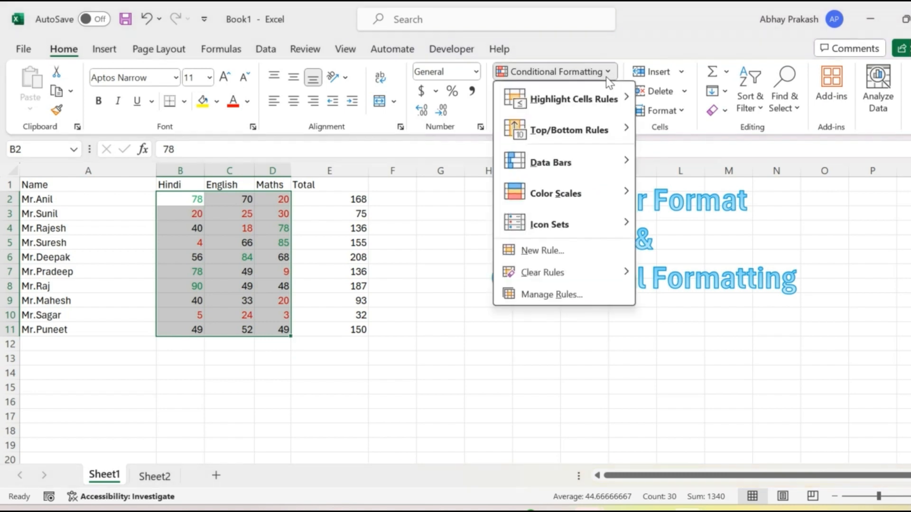
pyautogui.moveTo(603, 98)
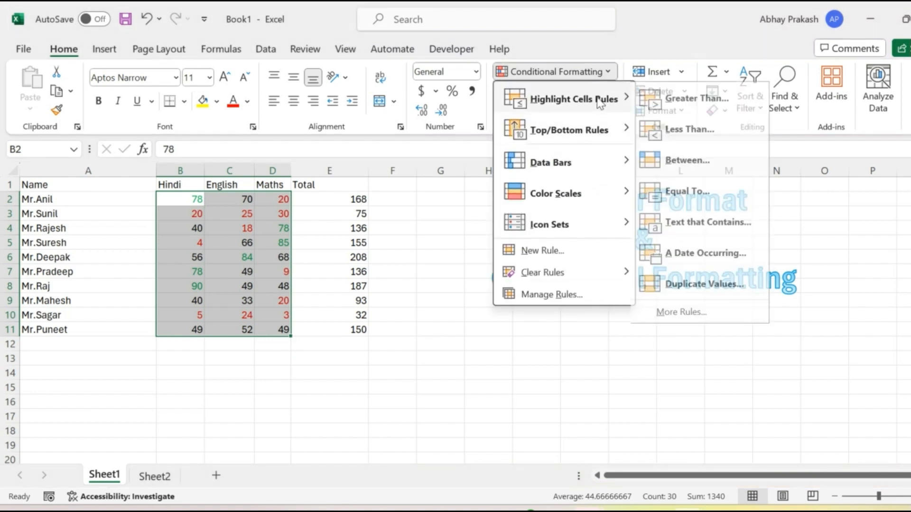
pyautogui.click(694, 161)
pyautogui.click(357, 279)
pyautogui.press('BackSpace')
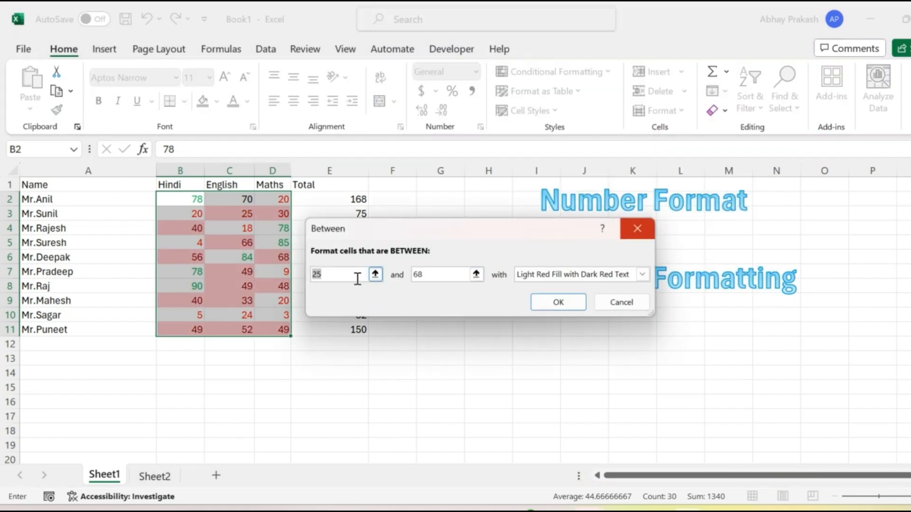
pyautogui.write('33')
pyautogui.press('Tab')
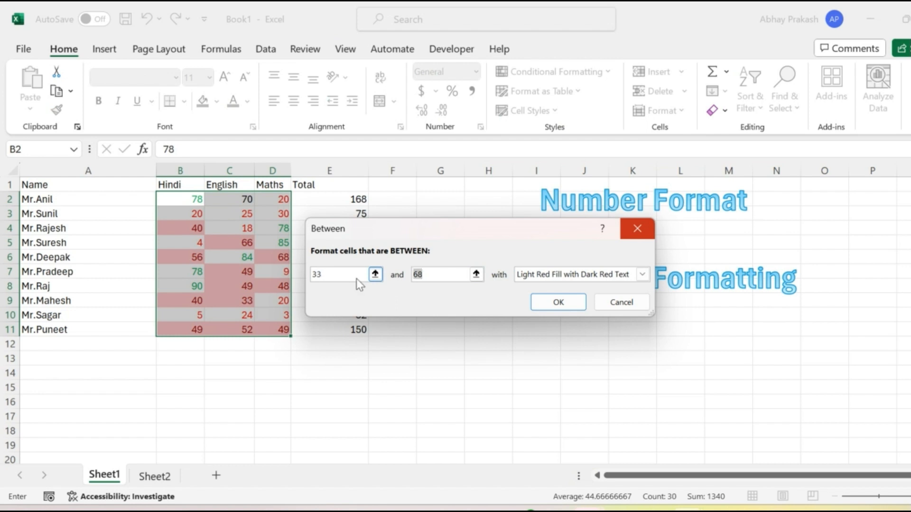
pyautogui.write('69')
# Give the Between rule a custom format with a standard light blue font color and apply it.
pyautogui.click(550, 276)
pyautogui.click(546, 352)
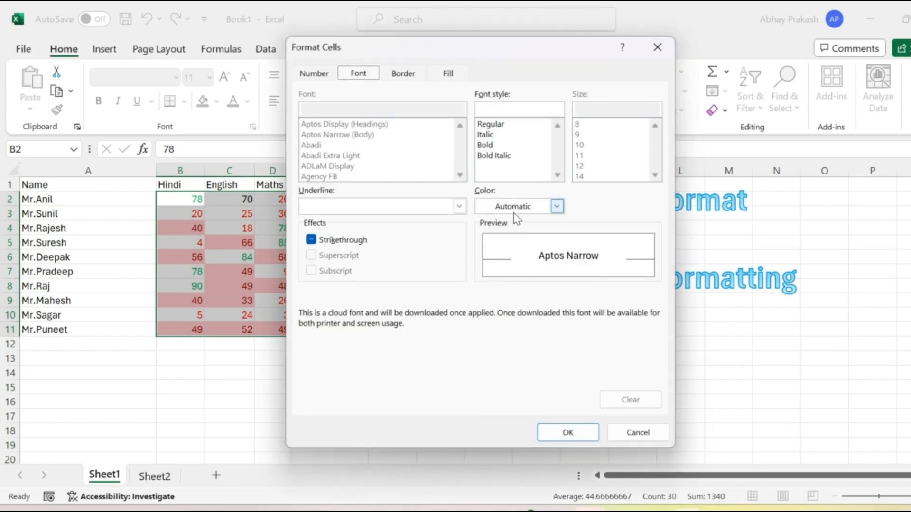
pyautogui.click(556, 206)
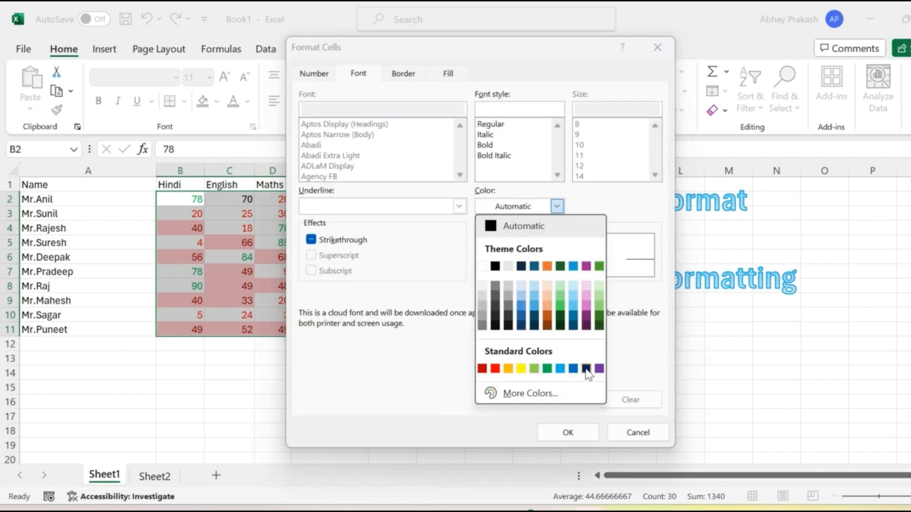
pyautogui.click(560, 368)
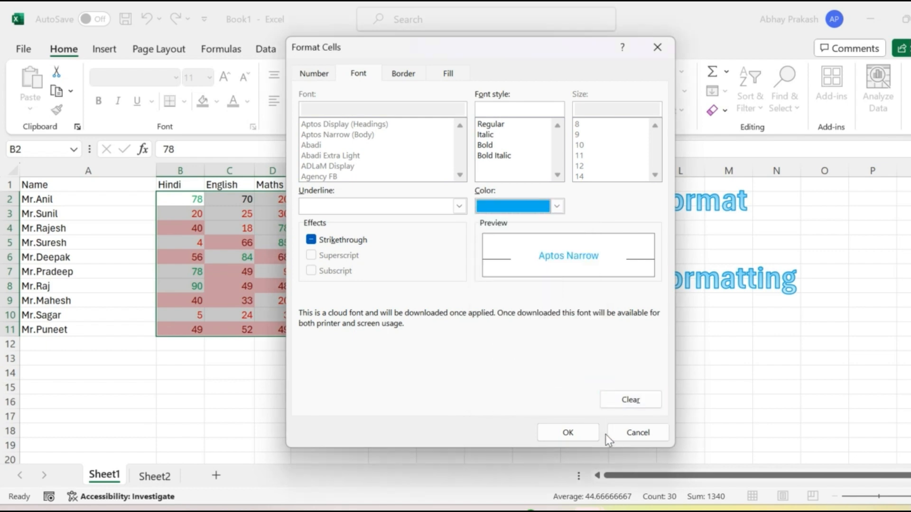
pyautogui.click(580, 433)
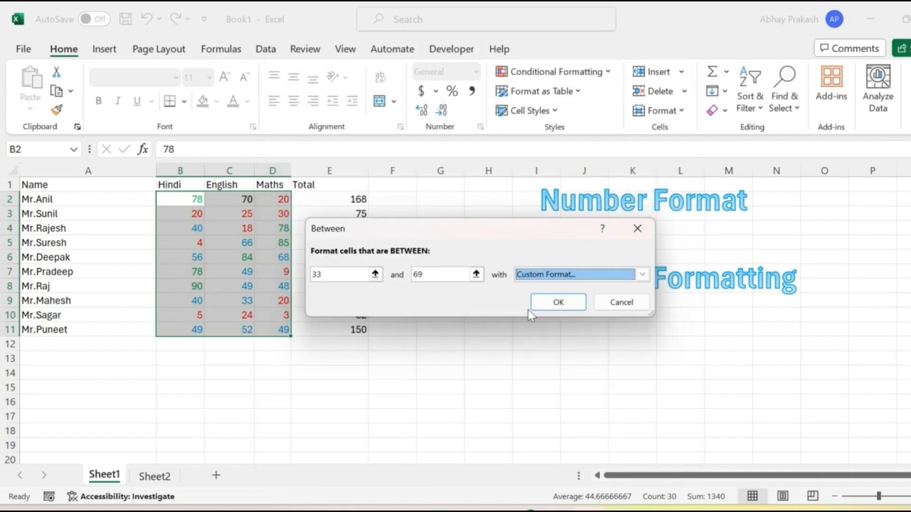
pyautogui.click(558, 303)
pyautogui.click(331, 274)
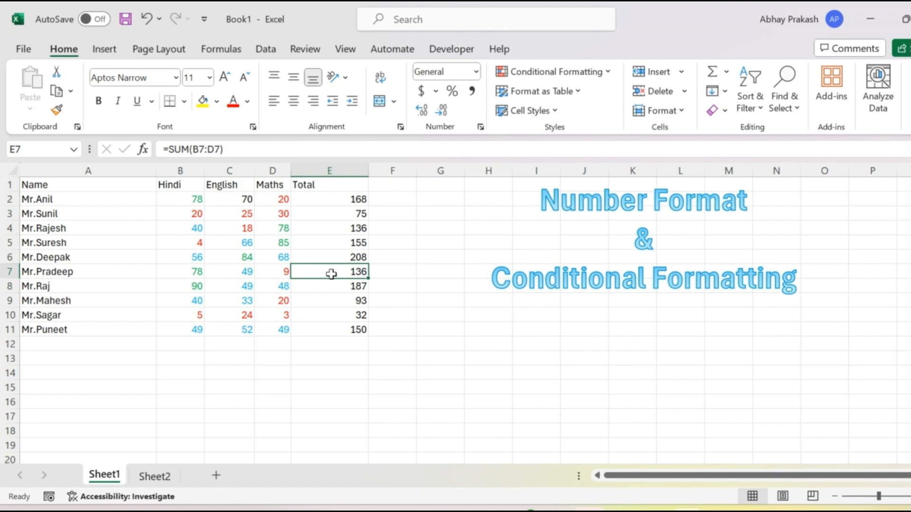
# Bring up the Highlight Cells Rules choices to start another conditional formatting rule.
pyautogui.click(582, 77)
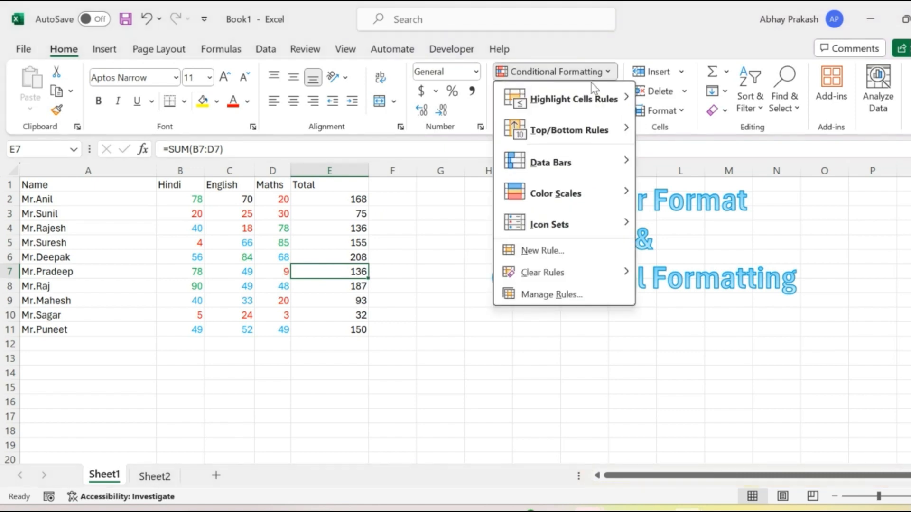
pyautogui.moveTo(601, 104)
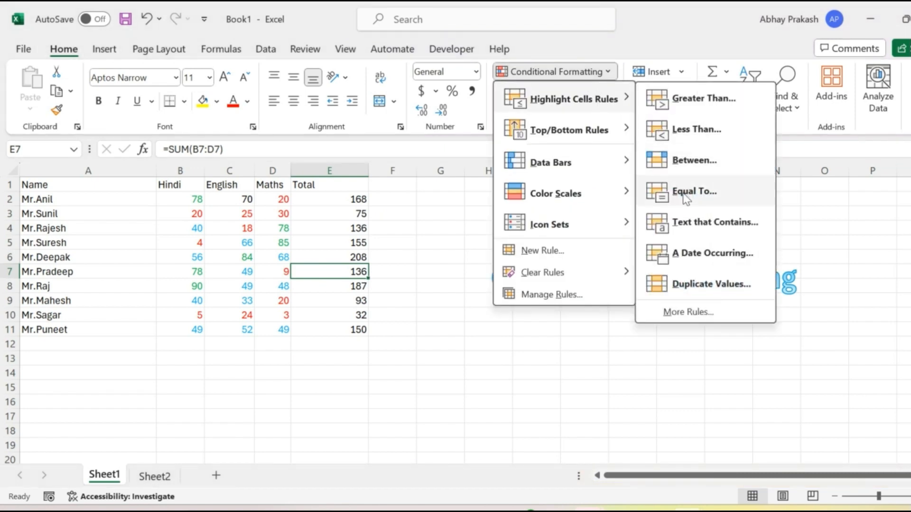